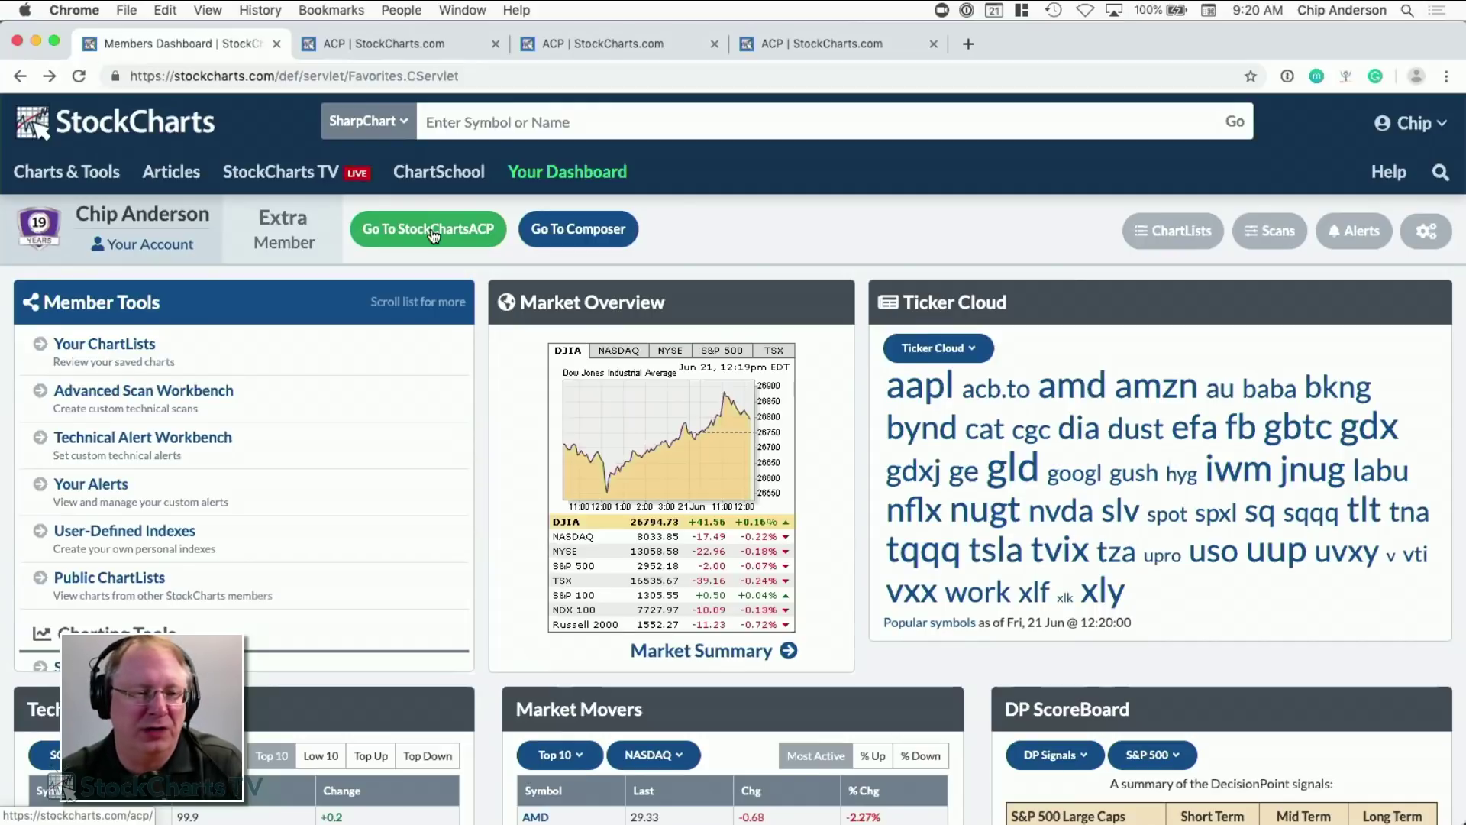
- Open the StockChartsACP charting platform from the member dashboard and dismiss its welcome message
{"action": "left_click", "coordinate": [433, 236]}
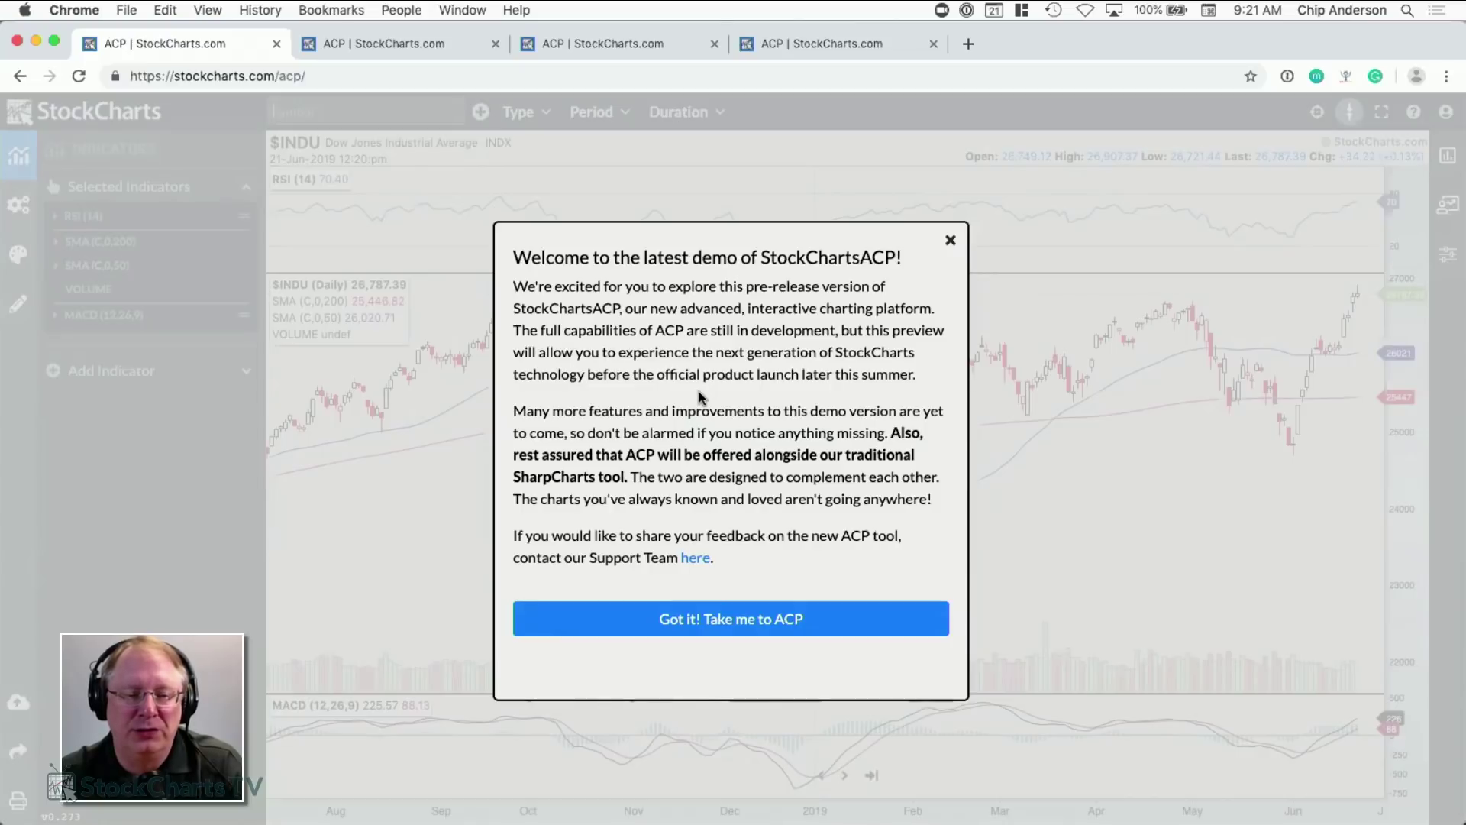
{"action": "left_click", "coordinate": [731, 625]}
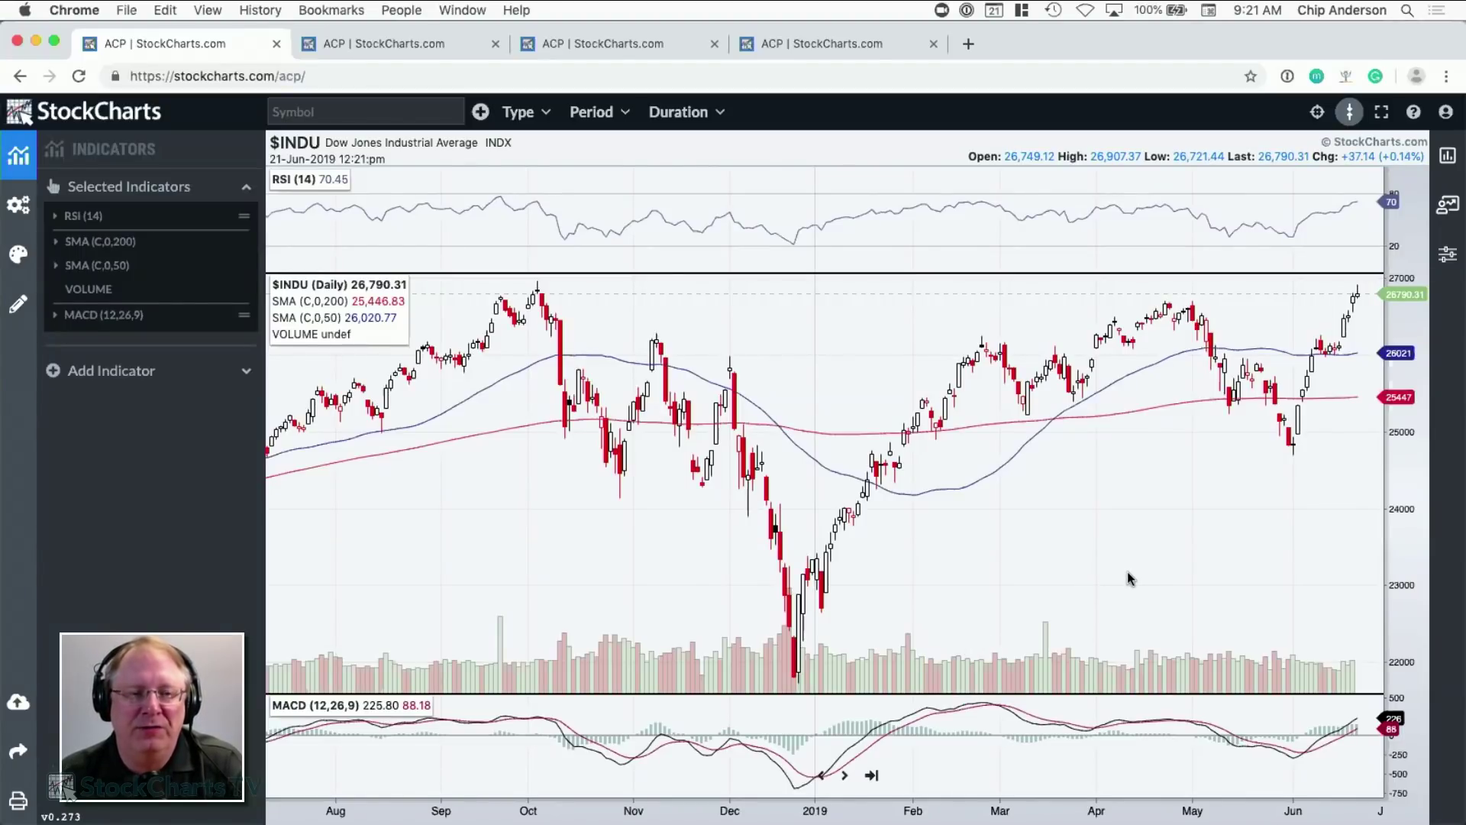
- Examine the $INDU daily price history at different time ranges, from several months to several years
{"action": "left_click_drag", "start_coordinate": [1149, 553], "coordinate": [1237, 520]}
{"action": "left_click_drag", "start_coordinate": [572, 540], "coordinate": [753, 556]}
{"action": "scroll", "coordinate": [662, 557], "scroll_direction": "right", "scroll_amount": 3}
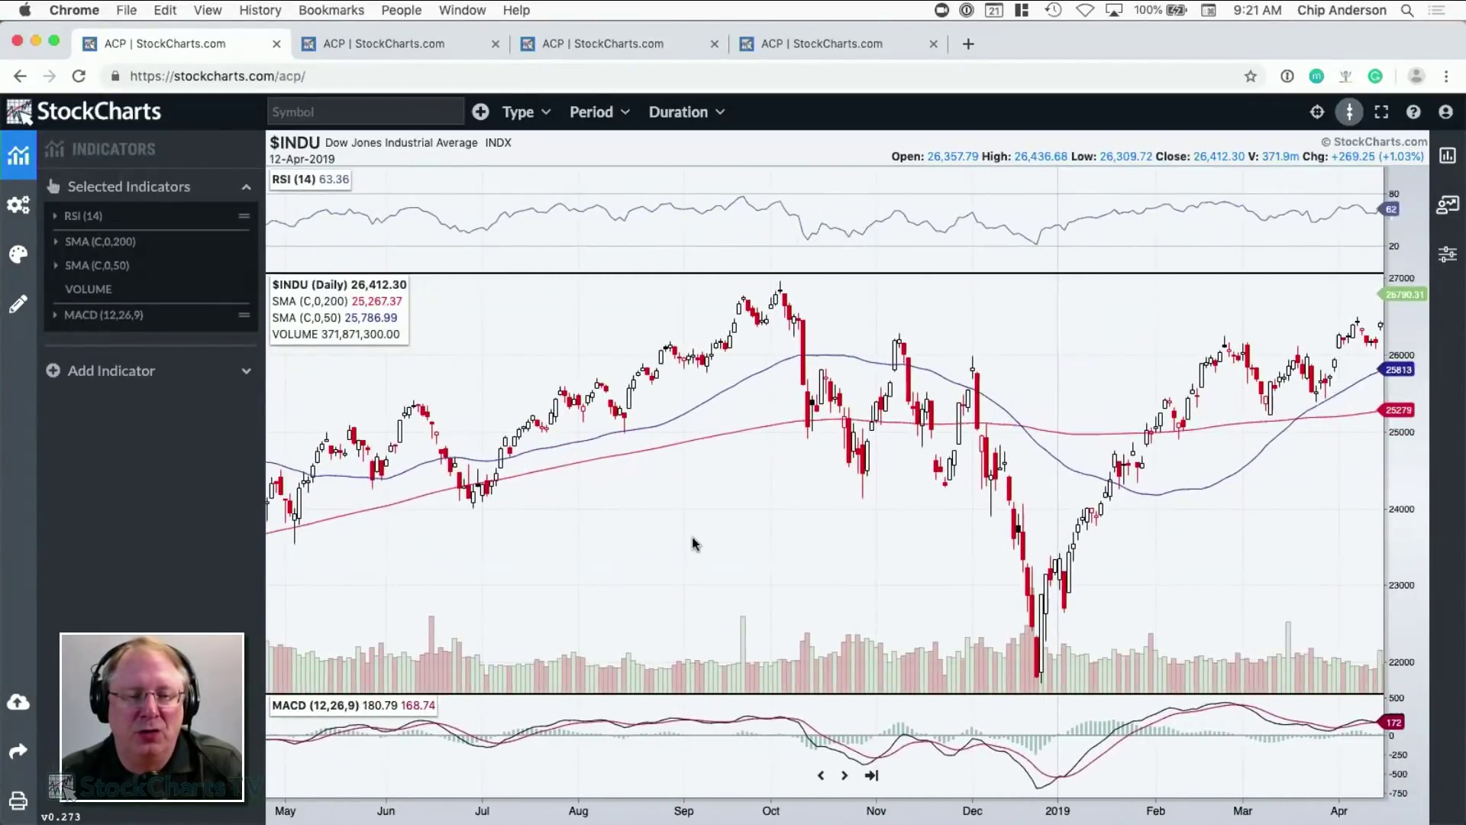
{"action": "scroll", "coordinate": [695, 542], "scroll_direction": "down", "scroll_amount": 2}
{"action": "scroll", "coordinate": [699, 542], "scroll_direction": "down", "scroll_amount": 6}
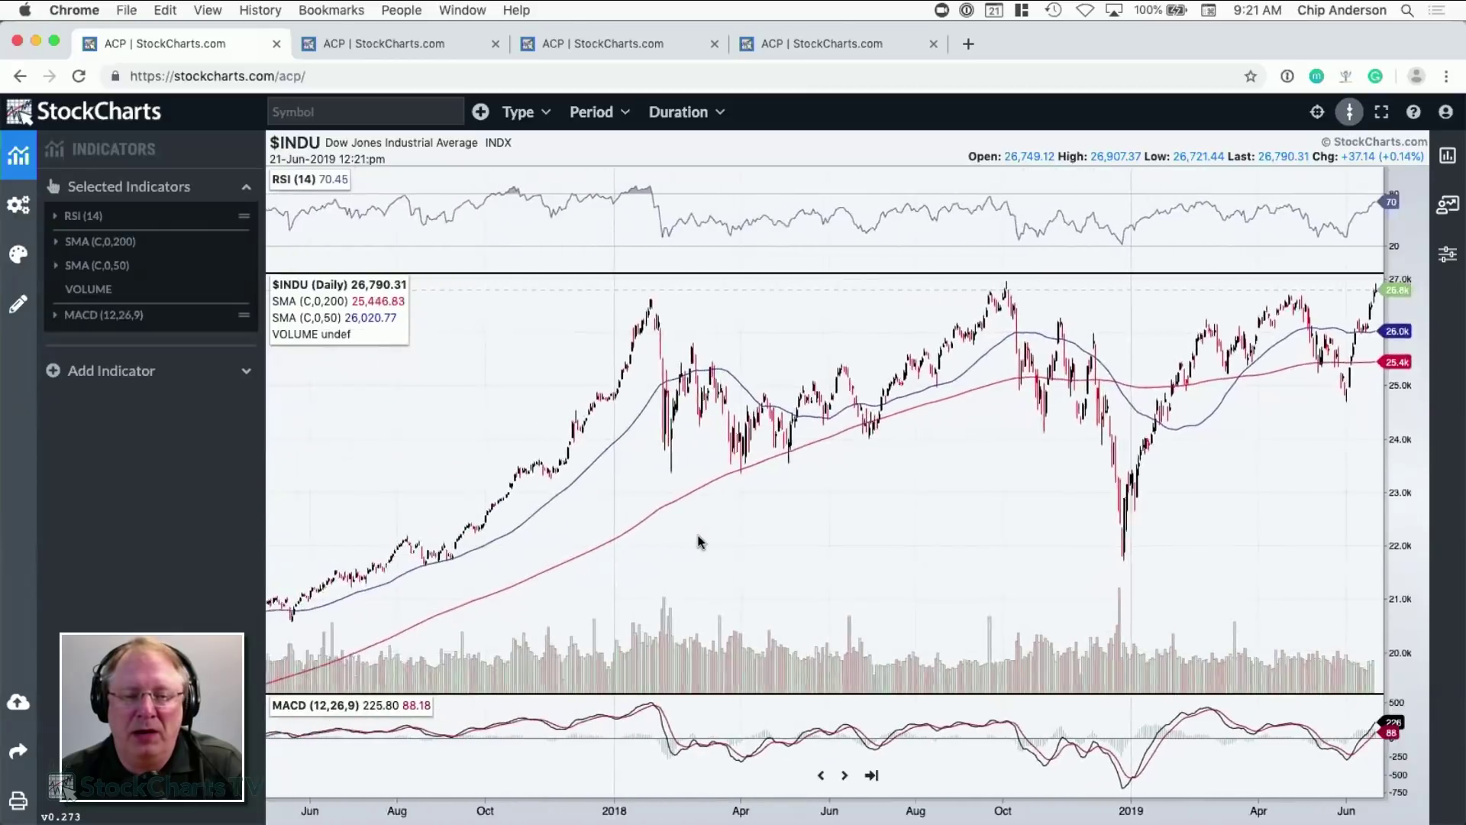
{"action": "scroll", "coordinate": [699, 543], "scroll_direction": "down", "scroll_amount": 6}
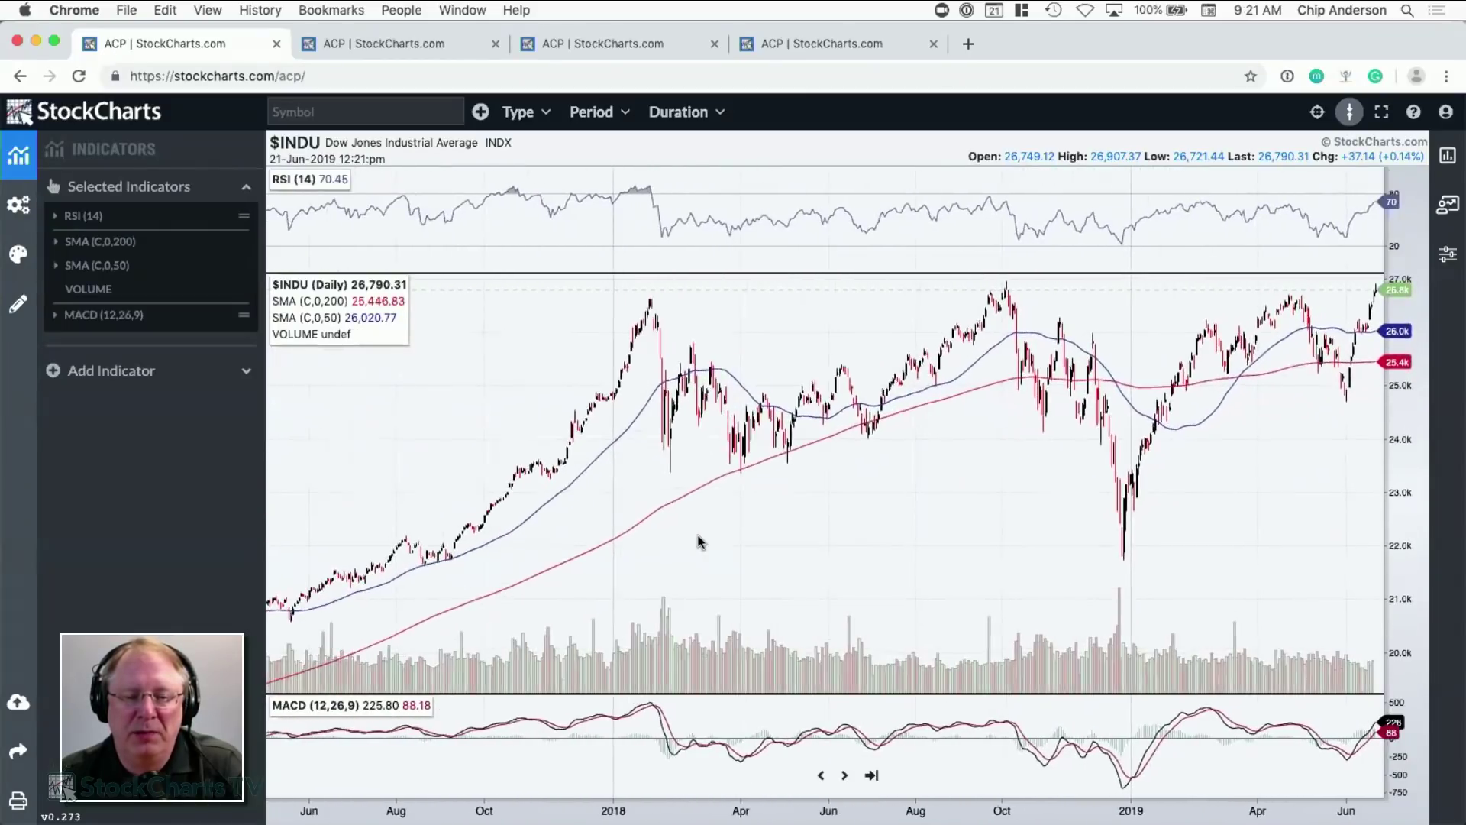
{"action": "scroll", "coordinate": [699, 542], "scroll_direction": "up", "scroll_amount": 4}
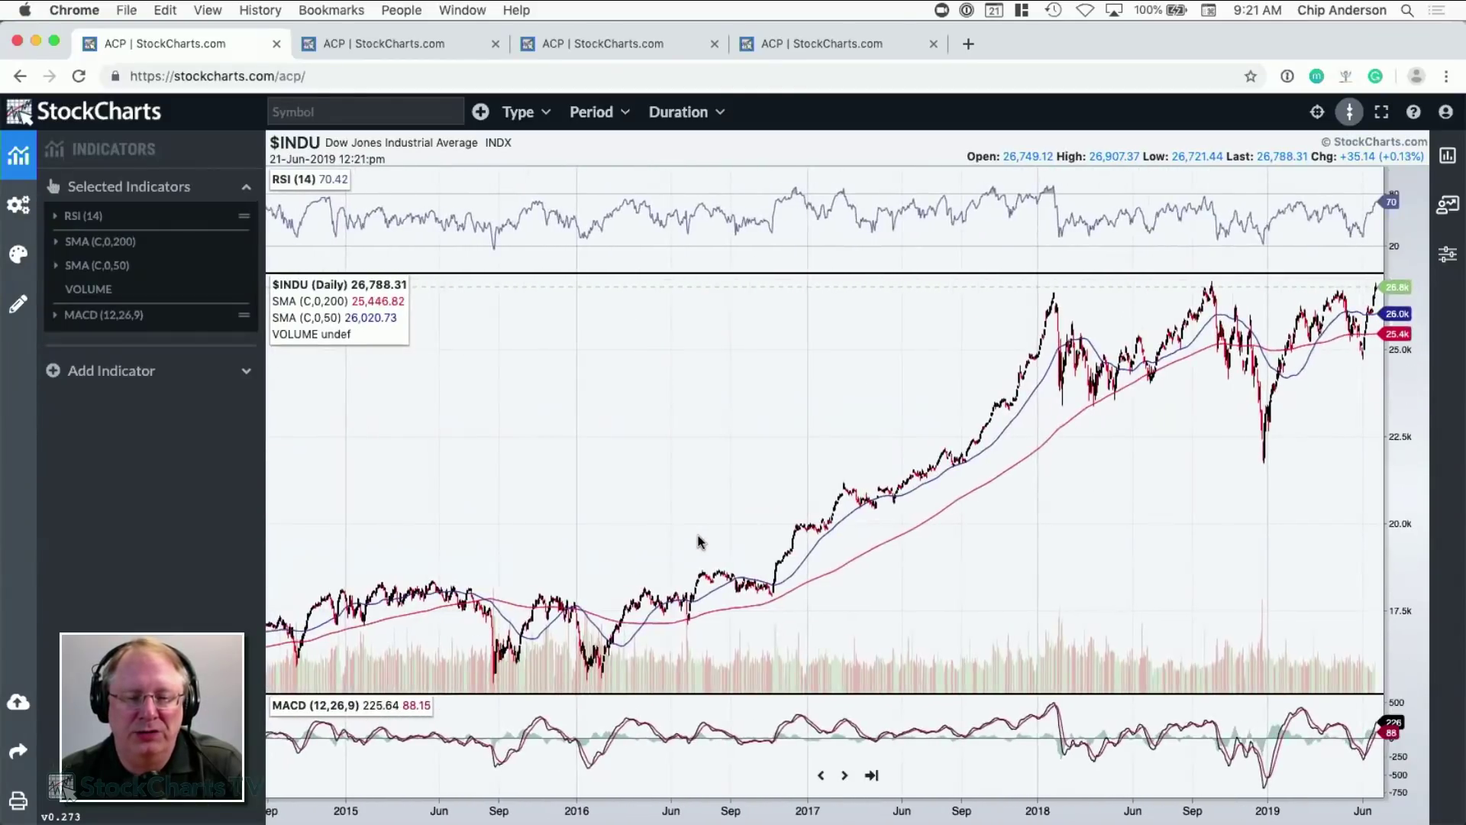
{"action": "scroll", "coordinate": [641, 572], "scroll_direction": "up", "scroll_amount": 5}
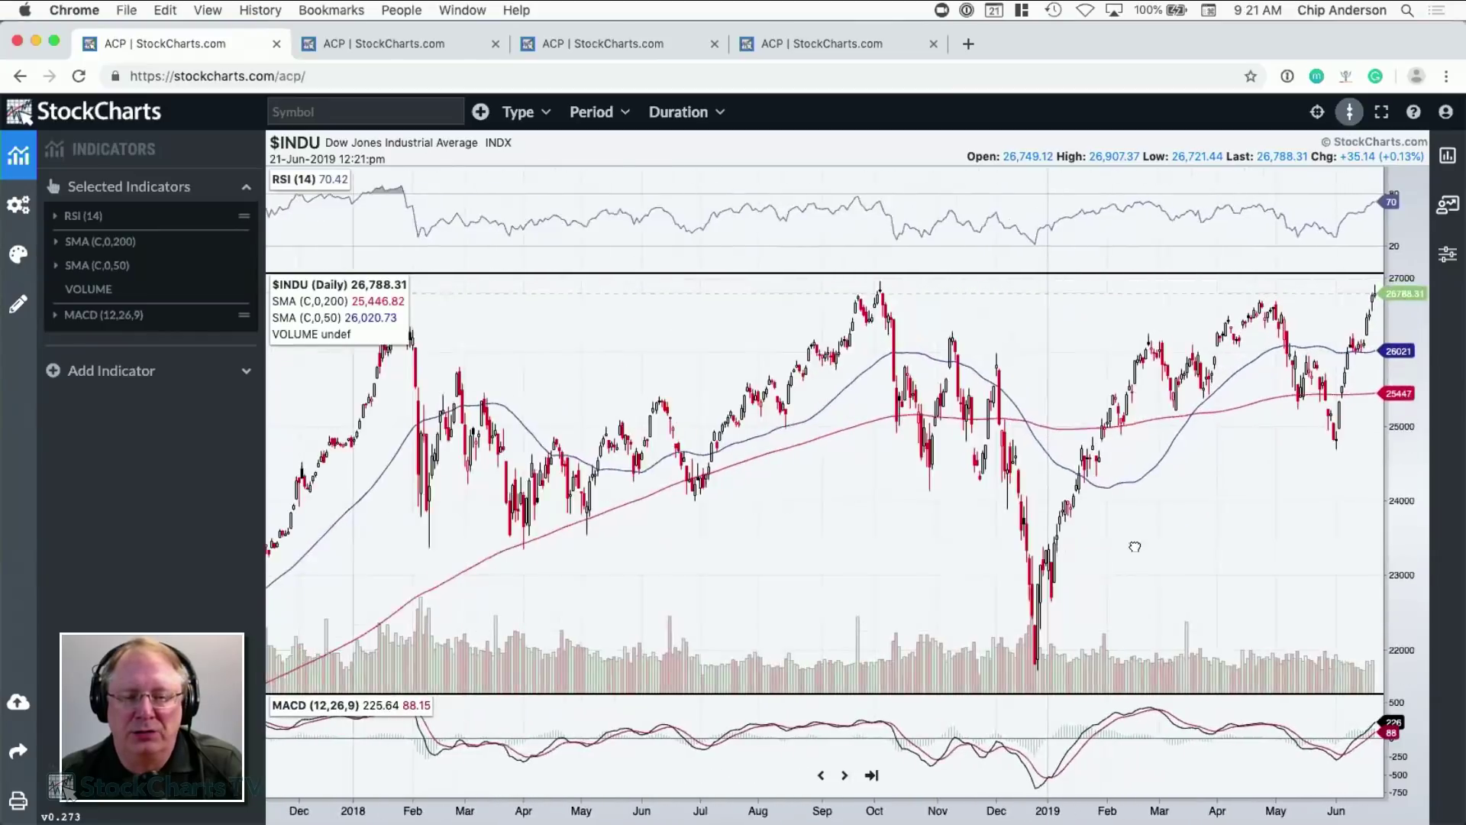
{"action": "scroll", "coordinate": [1100, 535], "scroll_direction": "left", "scroll_amount": 5}
{"action": "scroll", "coordinate": [714, 276], "scroll_direction": "left", "scroll_amount": 4}
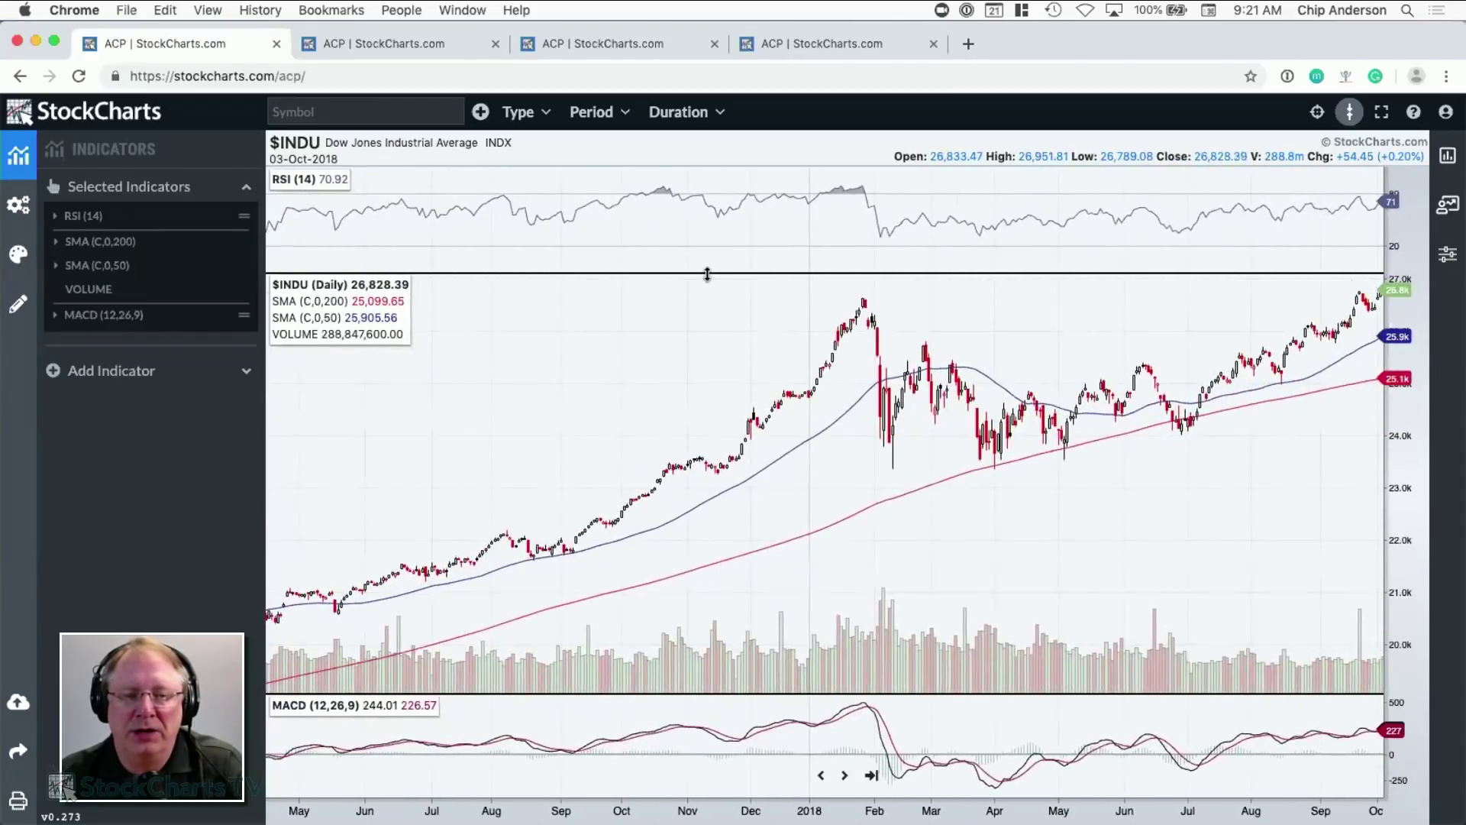
- Enlarge the RSI and MACD panels by shifting their borders with the price plot
{"action": "mouse_move", "coordinate": [706, 272]}
{"action": "left_mouse_down"}
{"action": "mouse_move", "coordinate": [691, 426]}
{"action": "mouse_move", "coordinate": [697, 295]}
{"action": "left_mouse_up"}
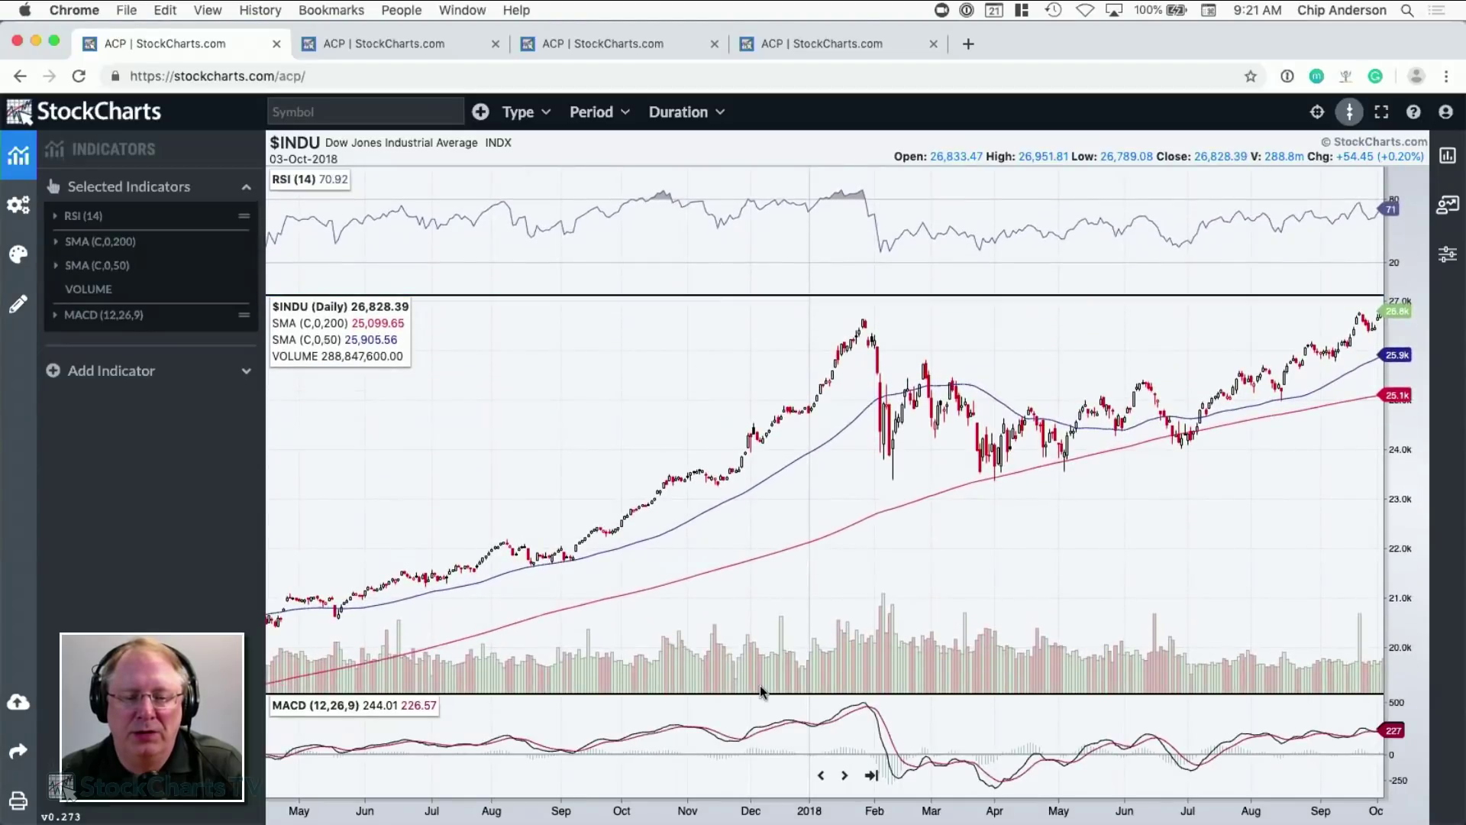
{"action": "left_click_drag", "start_coordinate": [762, 693], "coordinate": [774, 640]}
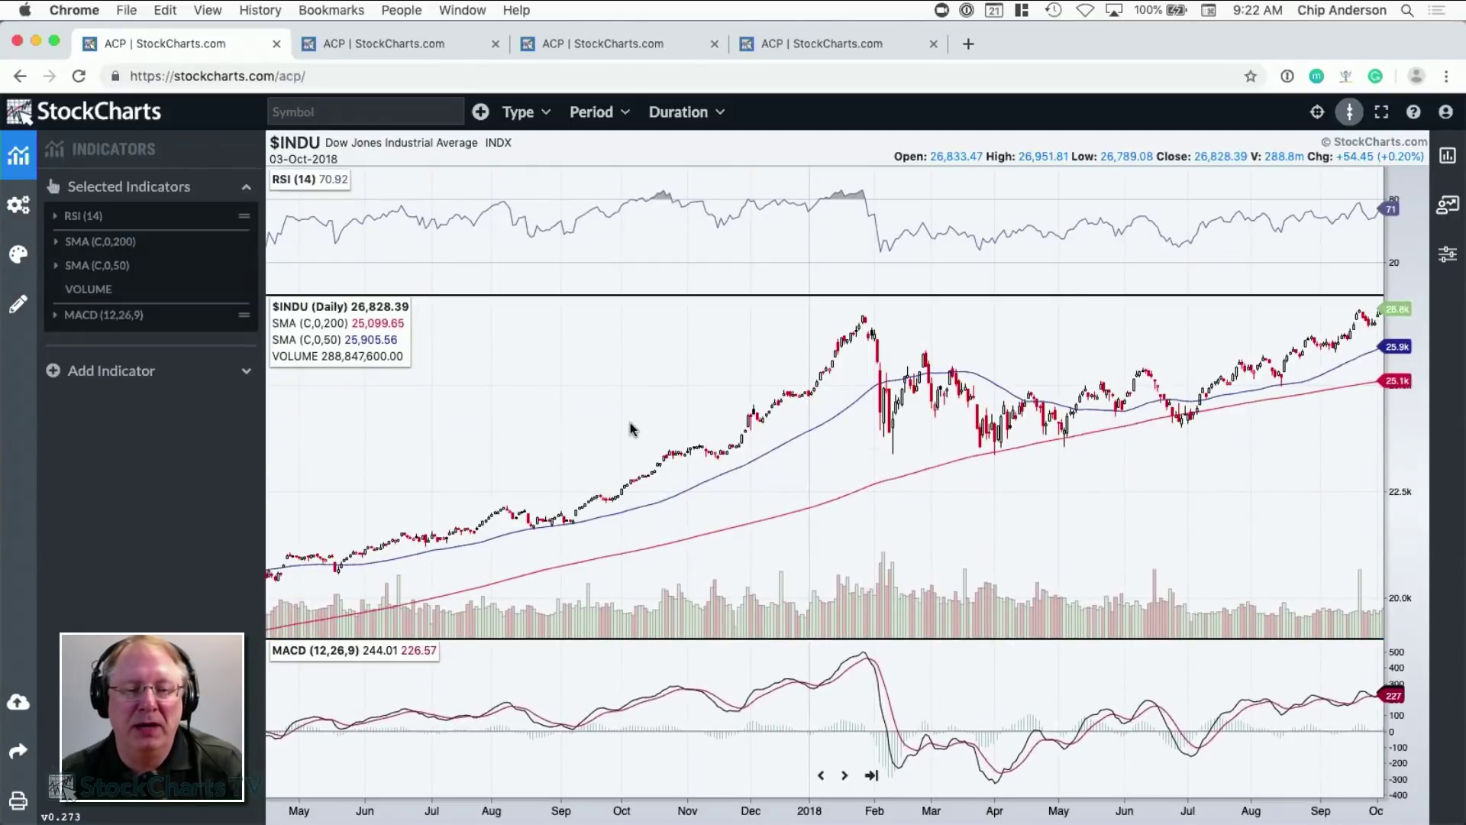
- Examine $INDU history back to 2013, stepping the dates backward and forward, and reset the chart to its default range
{"action": "left_click_drag", "start_coordinate": [667, 411], "coordinate": [507, 419]}
{"action": "left_click_drag", "start_coordinate": [947, 350], "coordinate": [574, 393]}
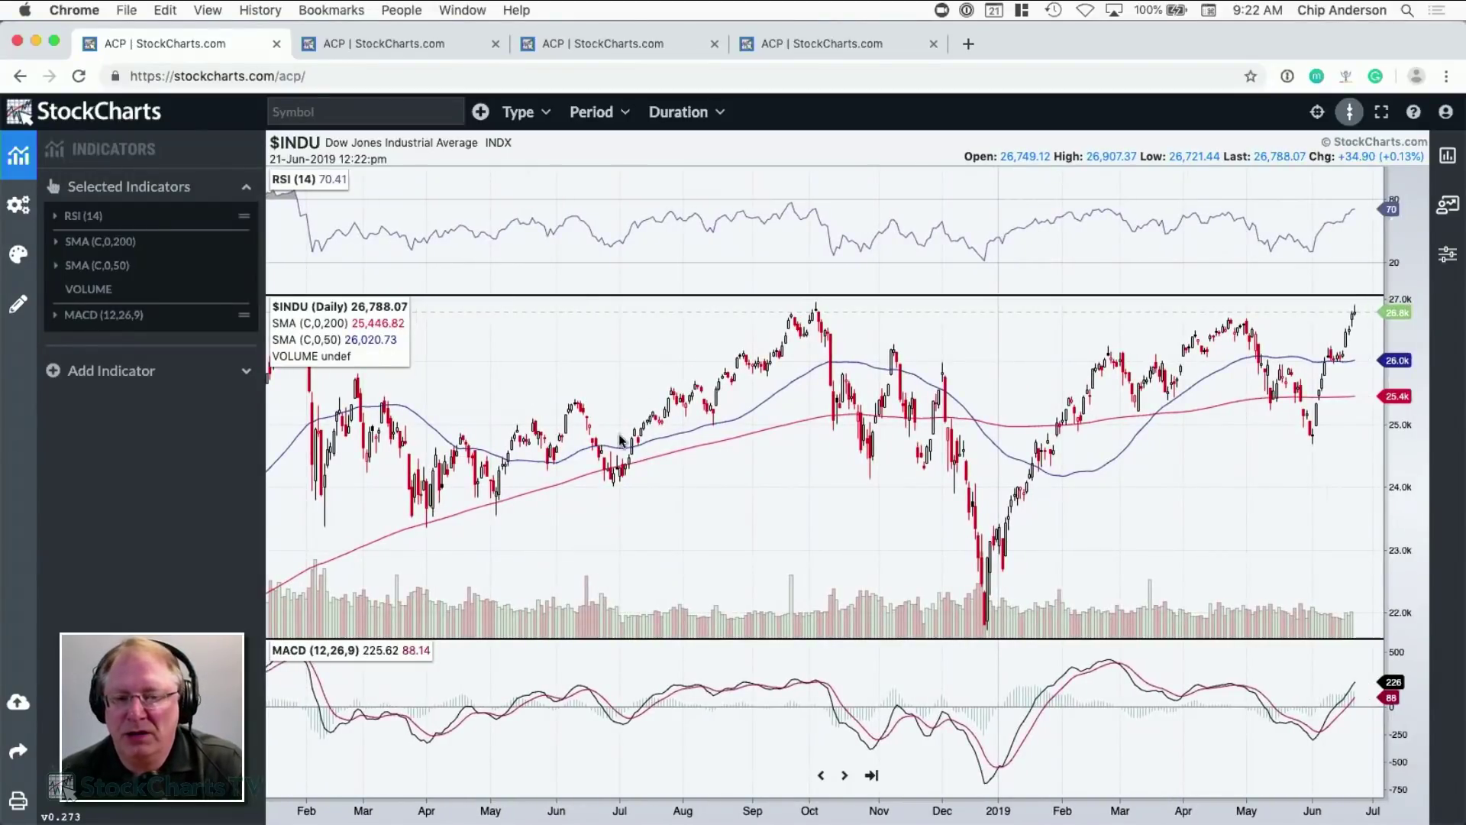
{"action": "scroll", "coordinate": [720, 534], "scroll_direction": "left", "scroll_amount": 10}
{"action": "scroll", "coordinate": [653, 412], "scroll_direction": "down", "scroll_amount": 10}
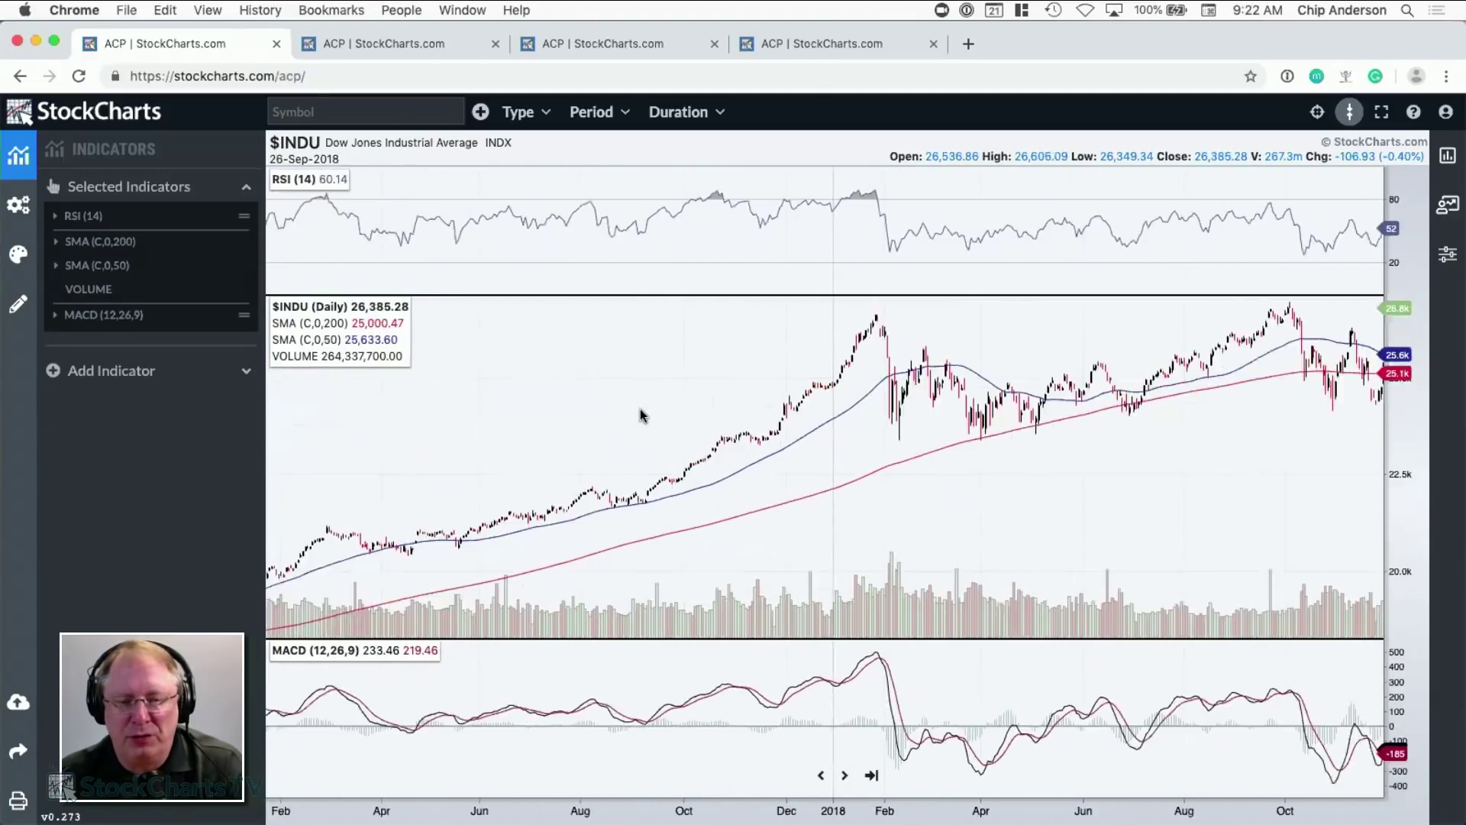
{"action": "scroll", "coordinate": [897, 426], "scroll_direction": "left", "scroll_amount": 5}
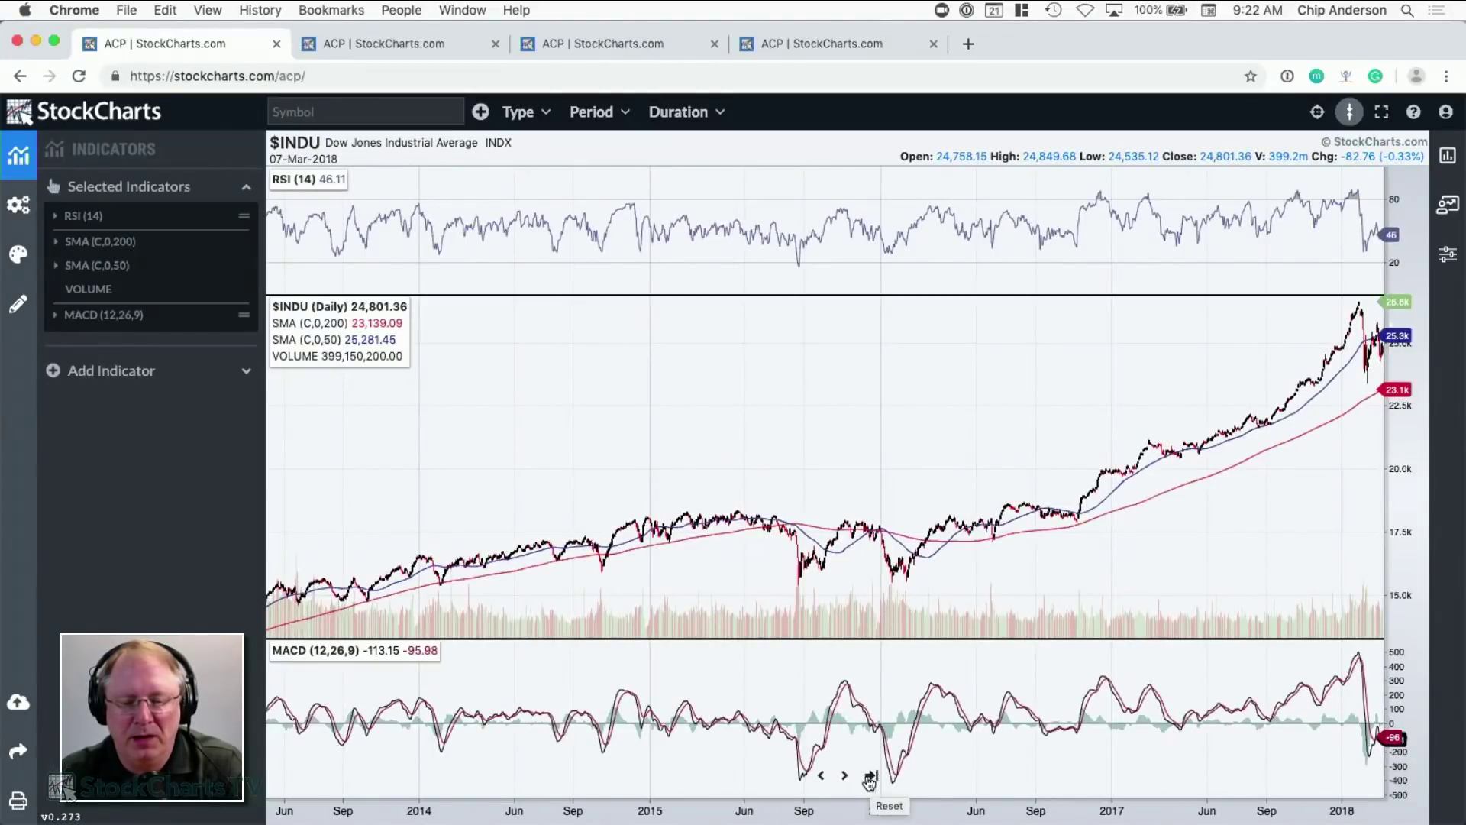
{"action": "left_click", "coordinate": [822, 777]}
{"action": "left_click", "coordinate": [823, 777]}
{"action": "left_click", "coordinate": [823, 776]}
{"action": "left_click", "coordinate": [822, 776]}
{"action": "left_click", "coordinate": [845, 775]}
{"action": "left_click", "coordinate": [845, 776]}
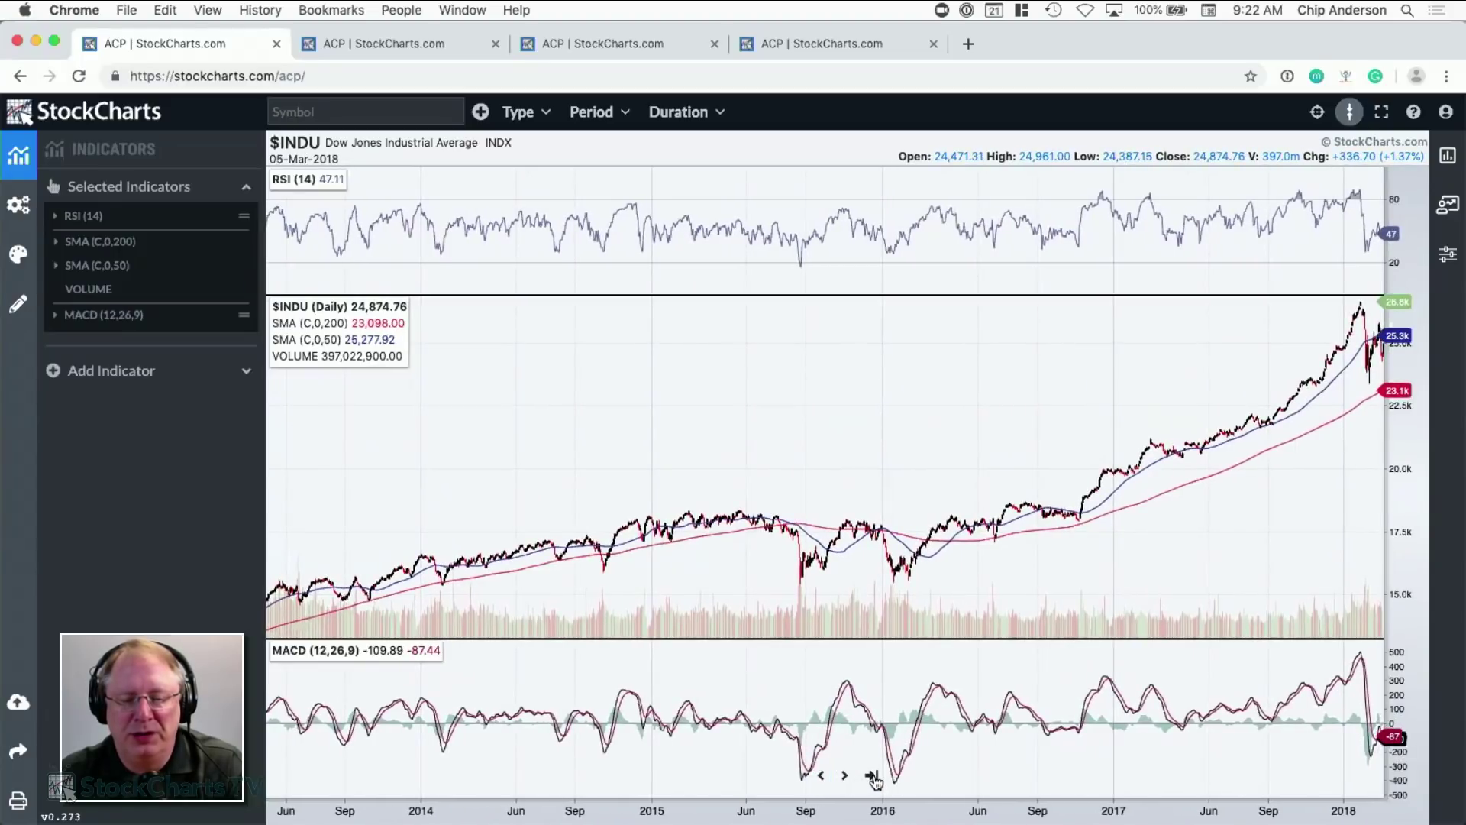
{"action": "left_click", "coordinate": [872, 777]}
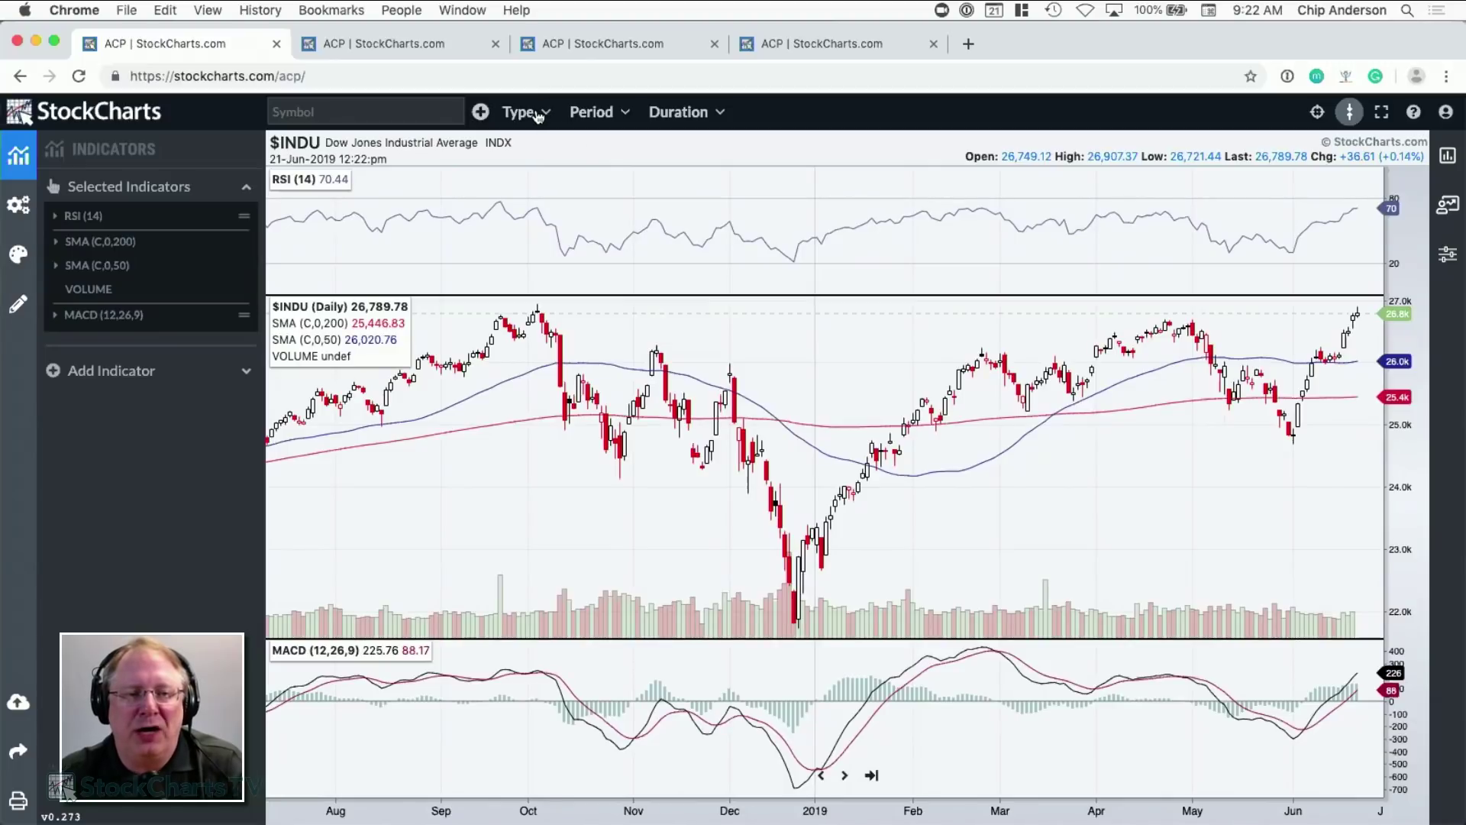
- Review the available chart types and set the $INDU chart period to 1 Min
{"action": "left_click", "coordinate": [313, 111]}
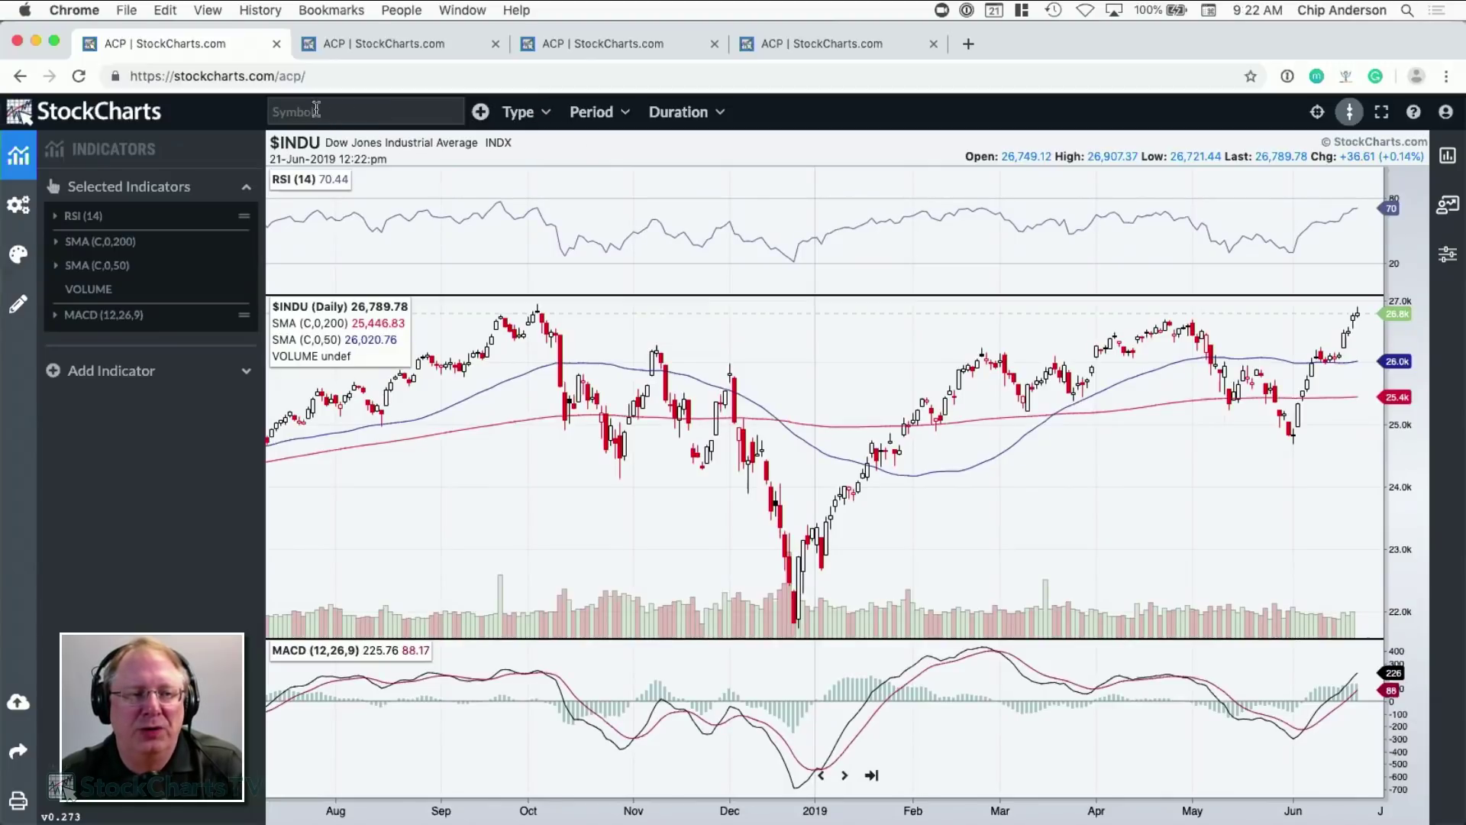
{"action": "left_click", "coordinate": [537, 114]}
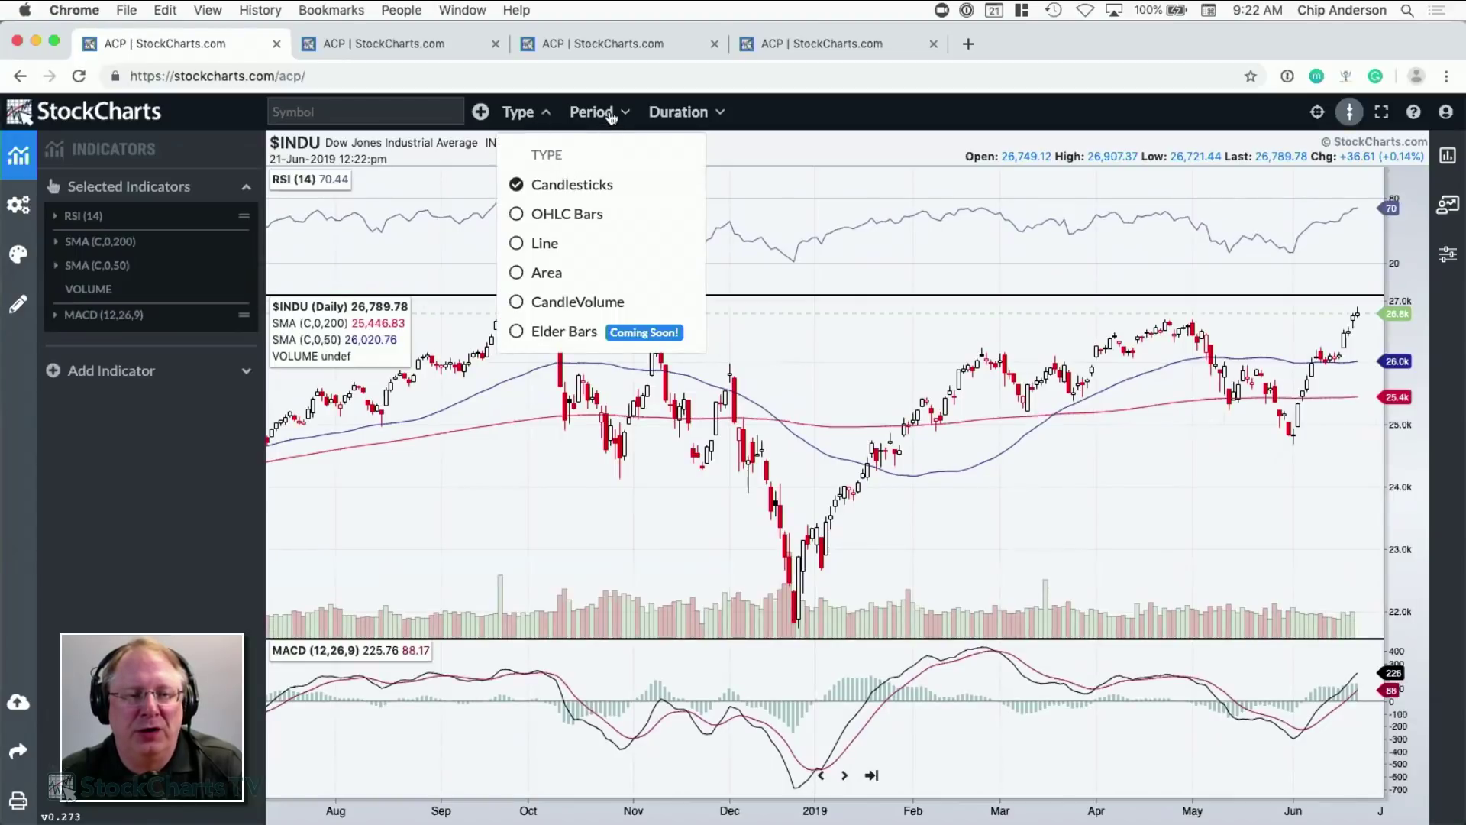
{"action": "left_click", "coordinate": [609, 115]}
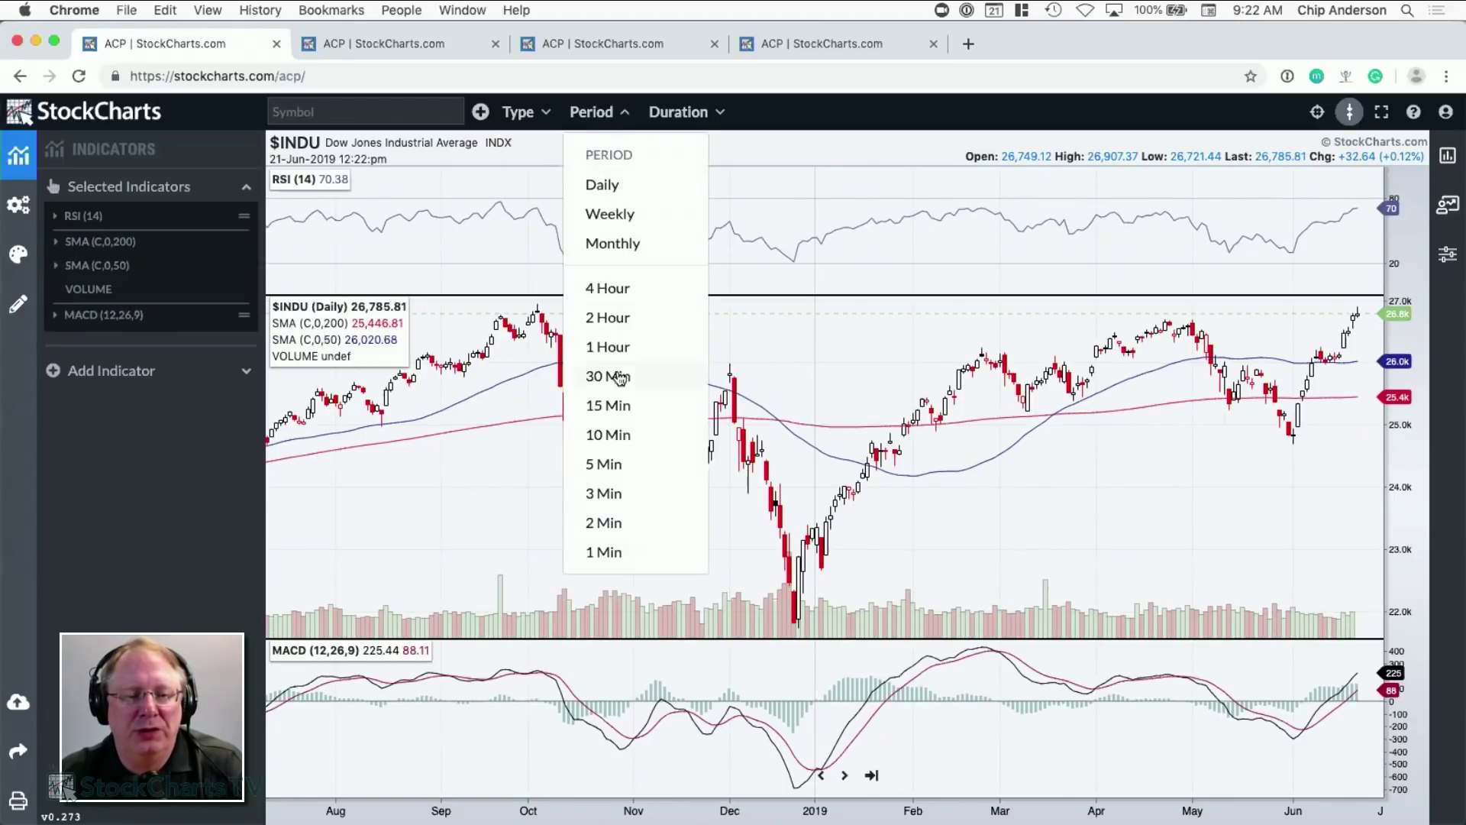
{"action": "left_click", "coordinate": [610, 553]}
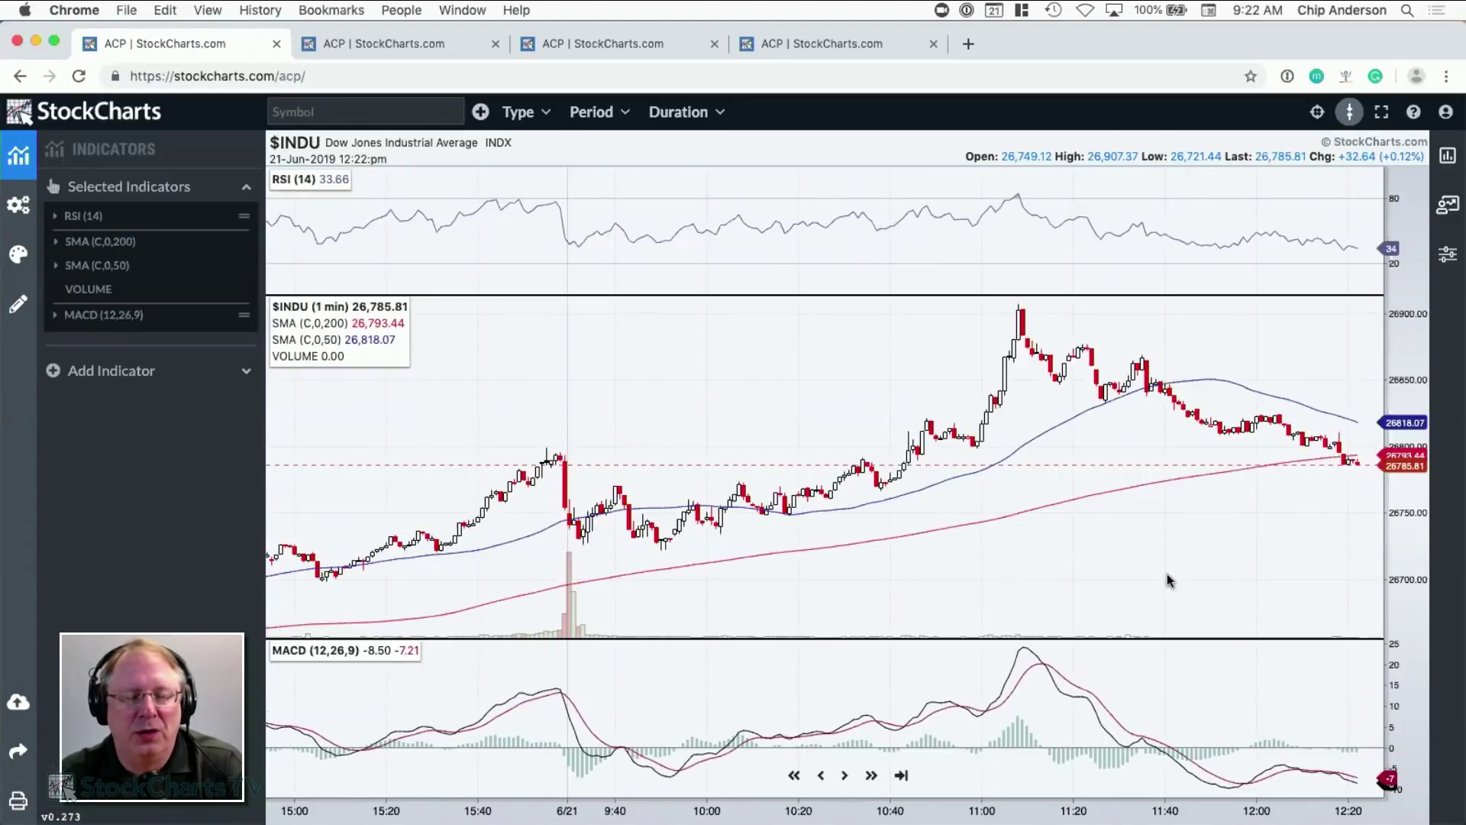
- Set the chart duration to Year-to-Date and switch the period back to 1 Min
{"action": "left_click", "coordinate": [675, 112]}
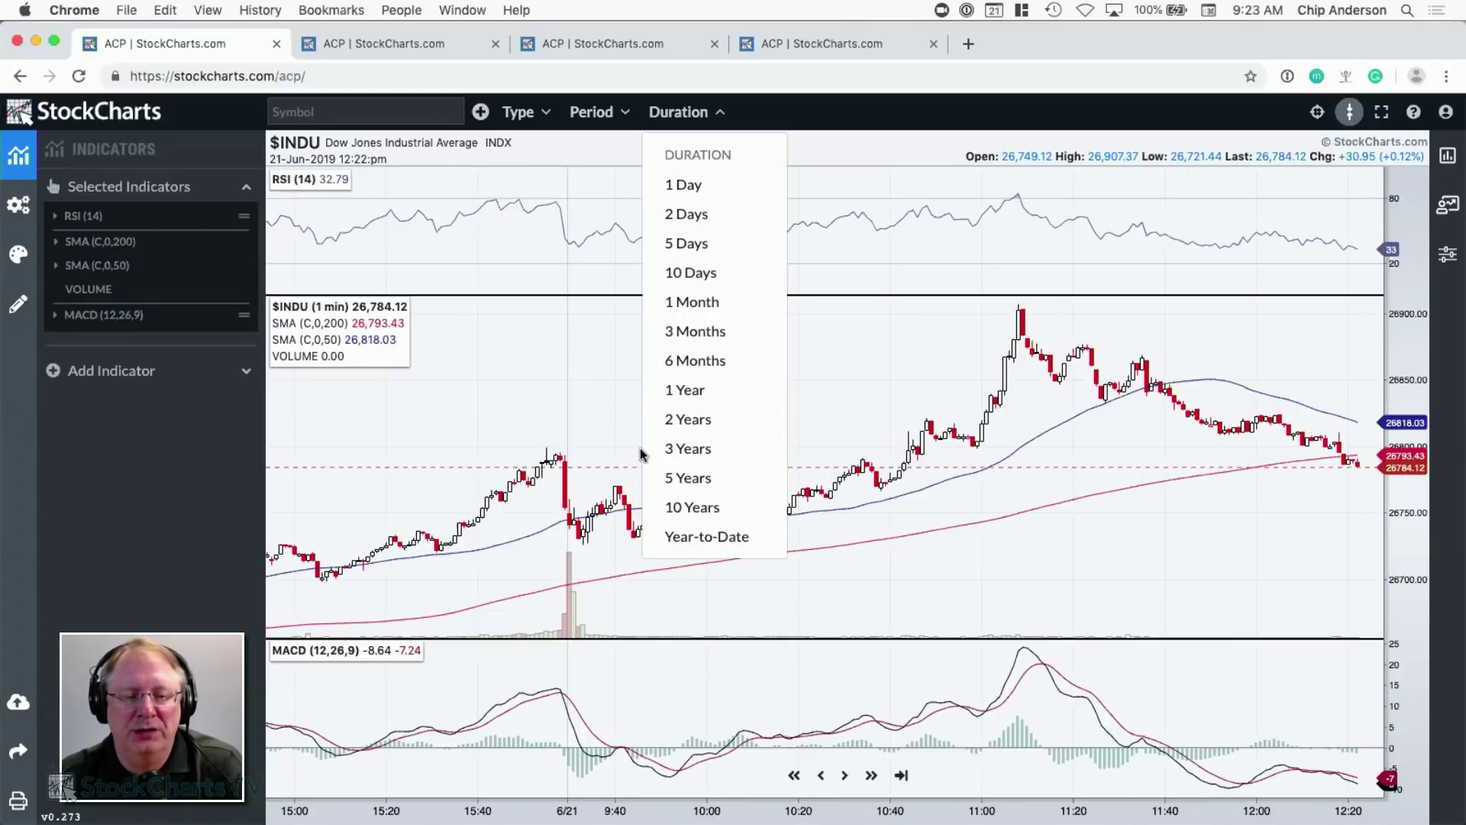
{"action": "left_click", "coordinate": [676, 537]}
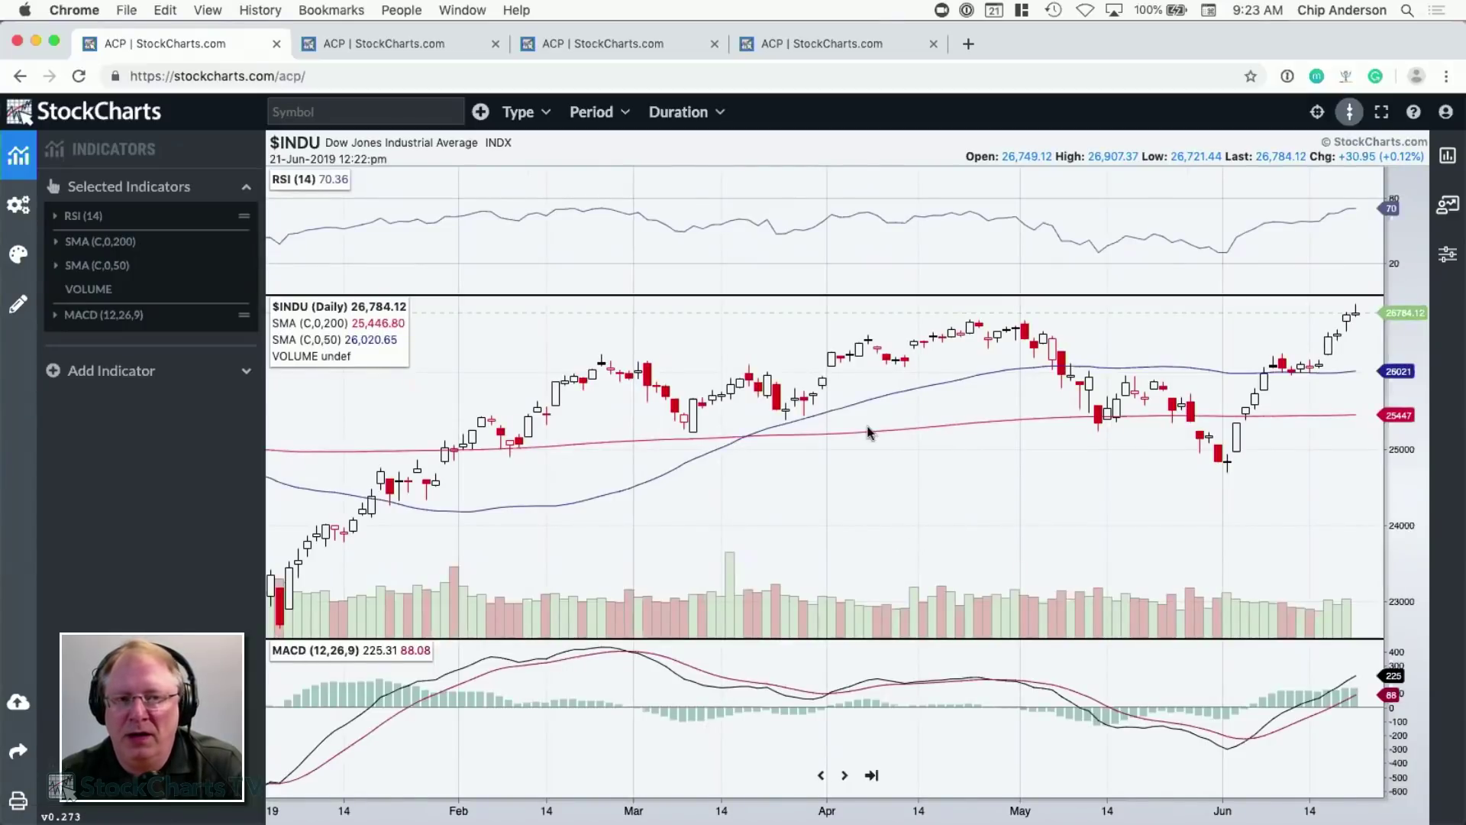
{"action": "left_click", "coordinate": [603, 116]}
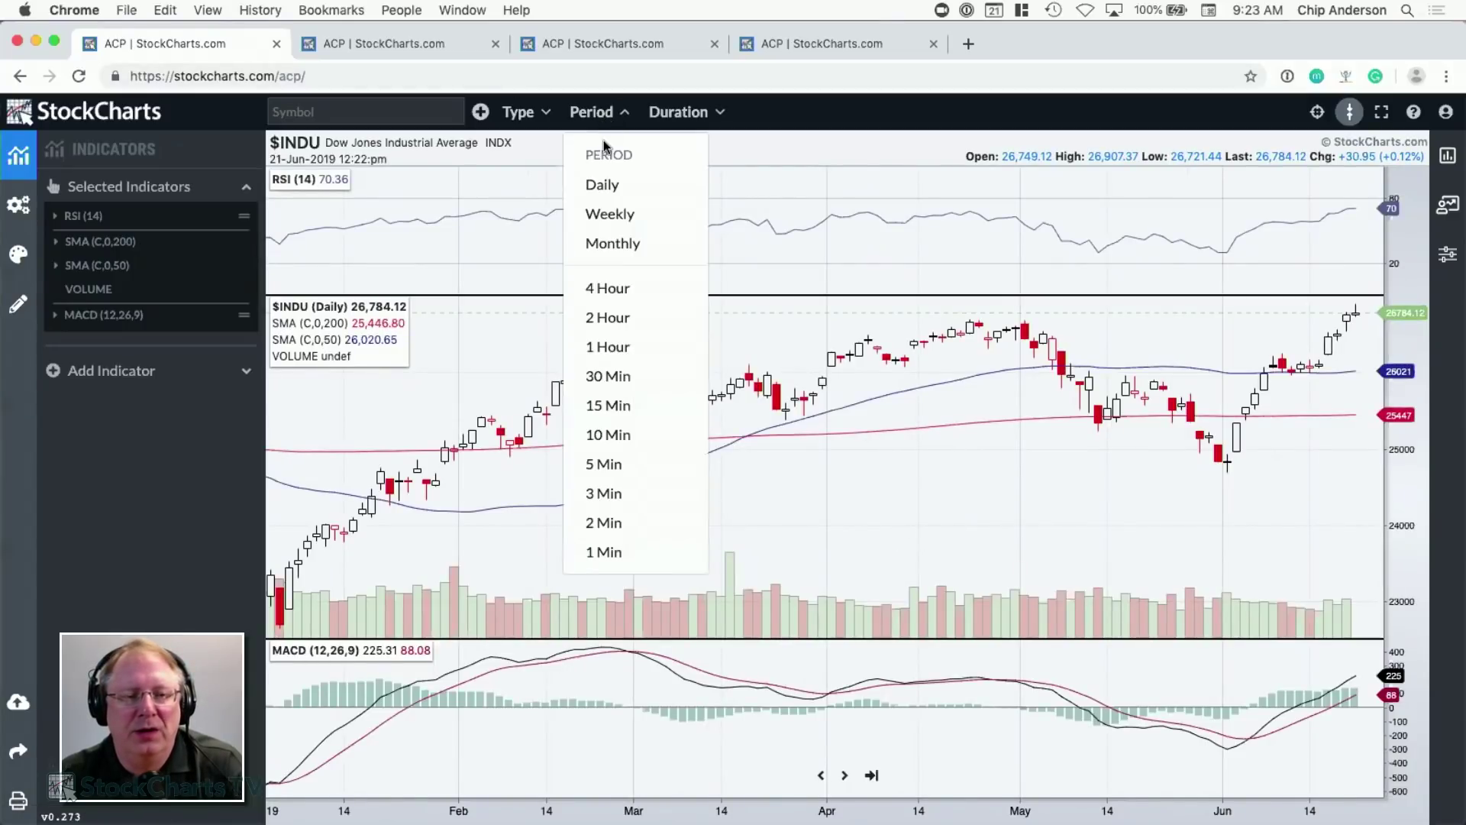
{"action": "left_click", "coordinate": [606, 552]}
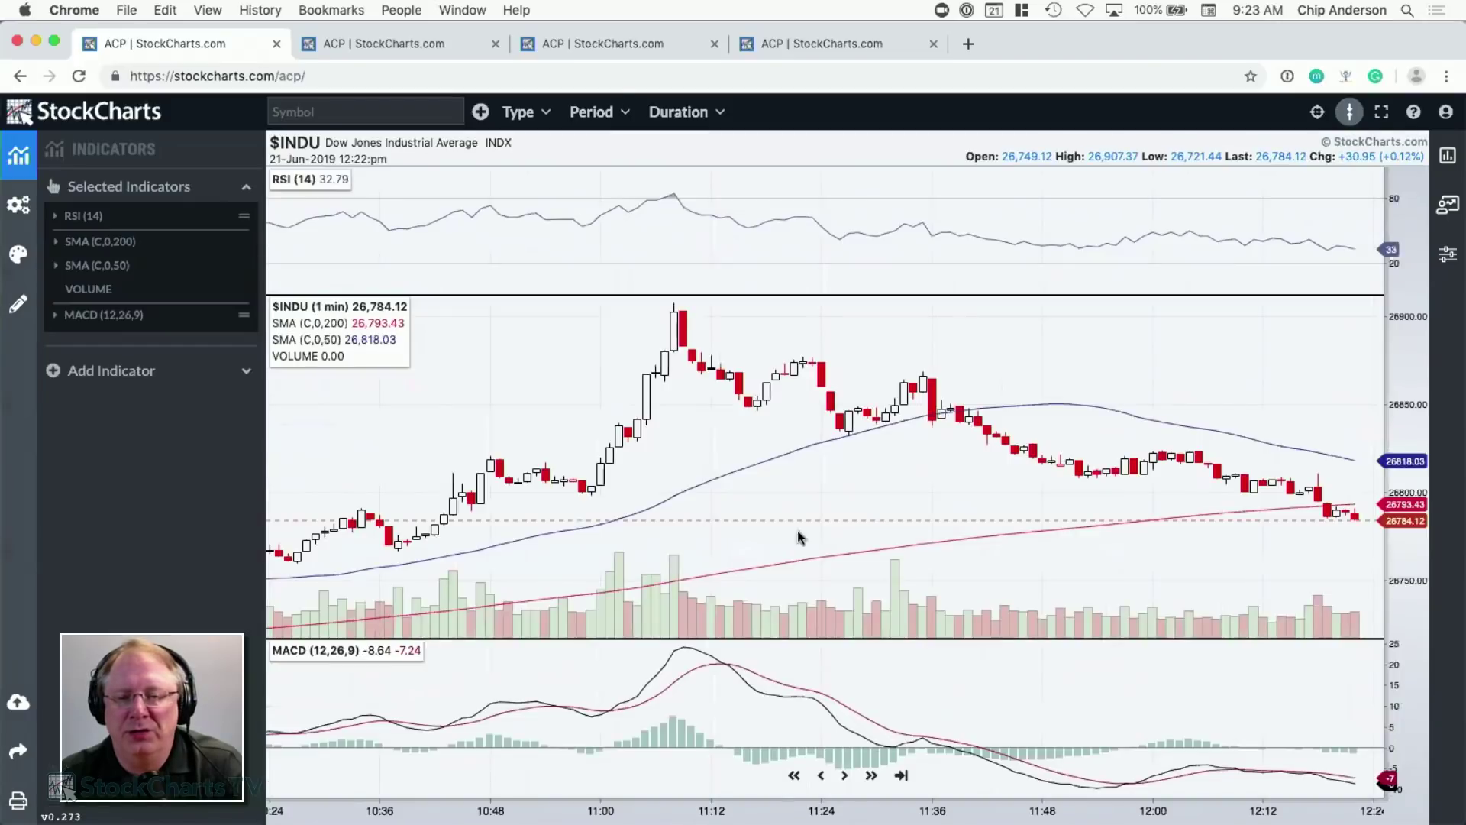
{"action": "mouse_move", "coordinate": [875, 488]}
{"action": "left_mouse_down"}
{"action": "mouse_move", "coordinate": [982, 468]}
{"action": "mouse_move", "coordinate": [795, 470]}
{"action": "mouse_move", "coordinate": [860, 468]}
{"action": "left_mouse_up"}
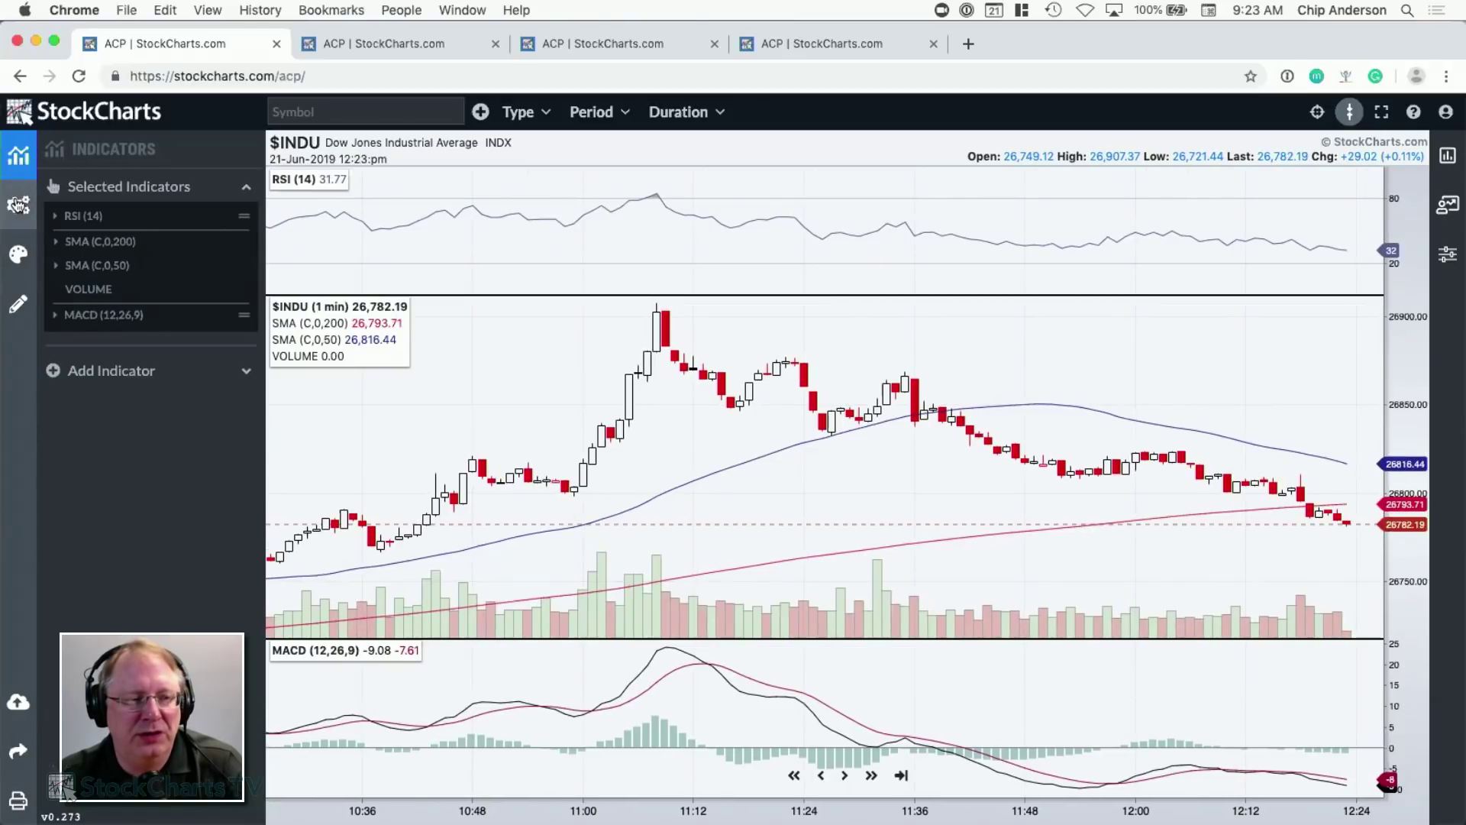
- Browse the settings for chart attributes, color schemes and annotations
{"action": "left_click", "coordinate": [18, 204]}
{"action": "left_click", "coordinate": [22, 155]}
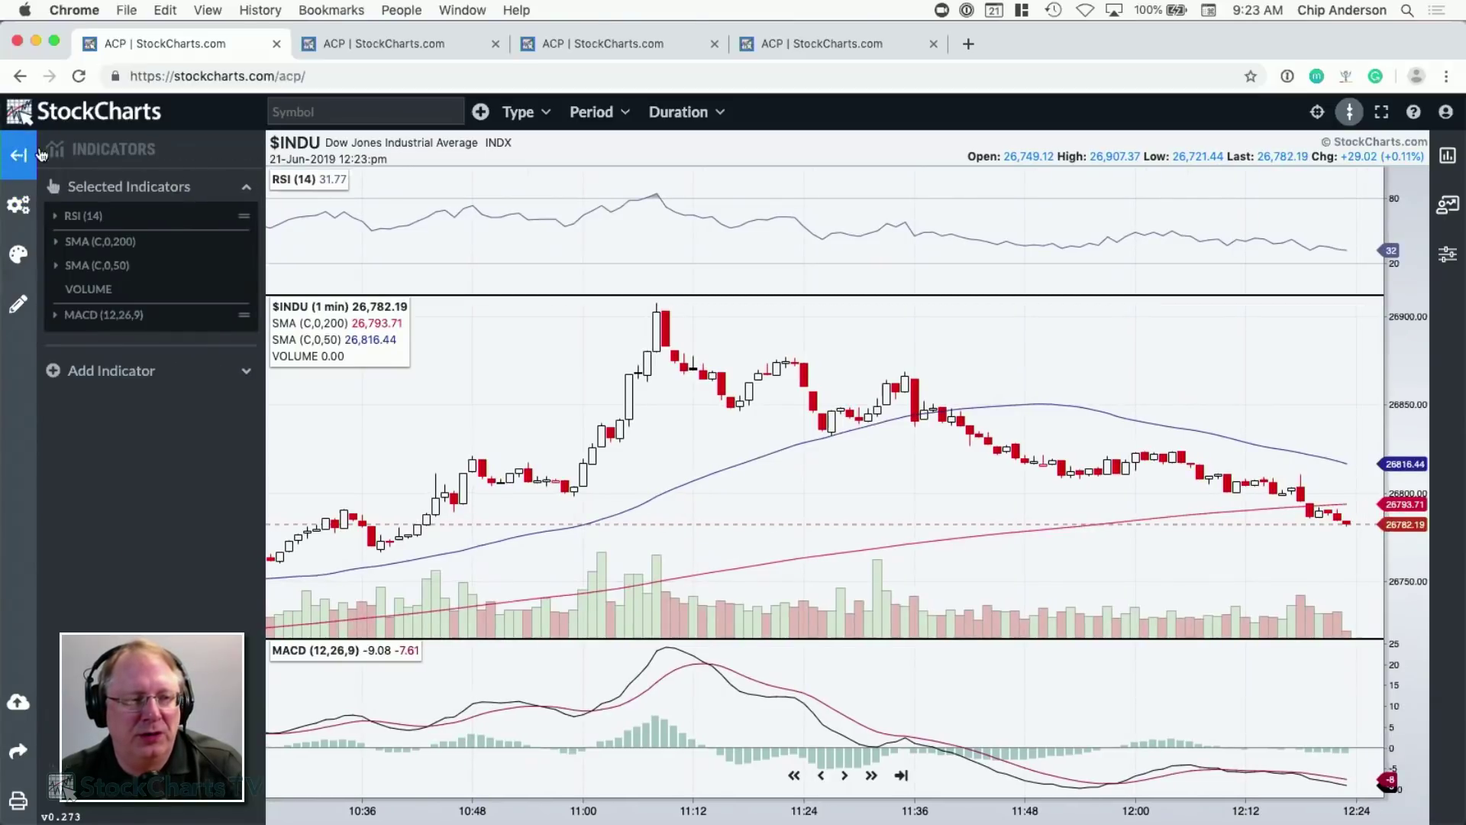
{"action": "left_click", "coordinate": [20, 206]}
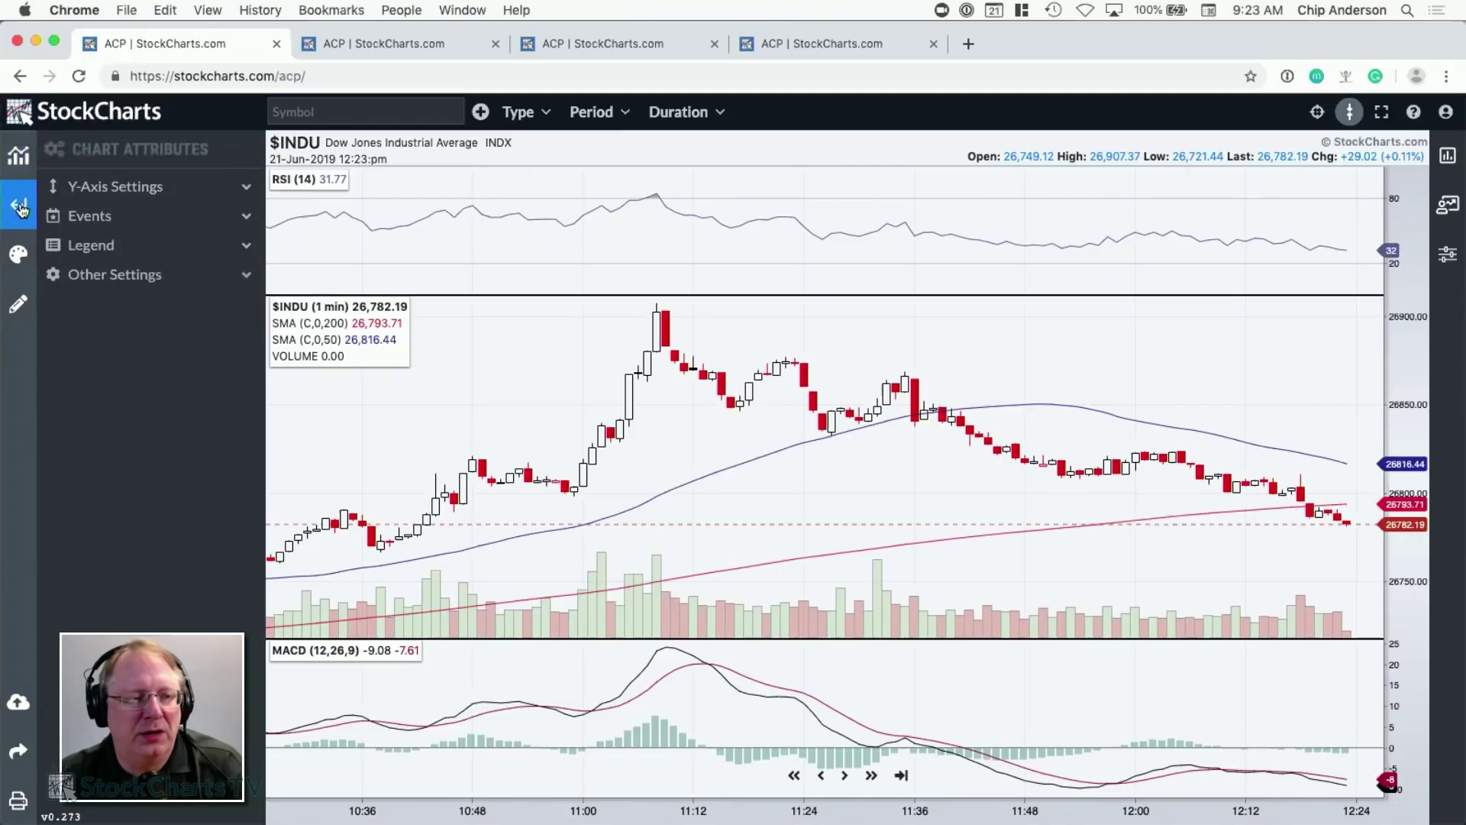
{"action": "left_click", "coordinate": [19, 254]}
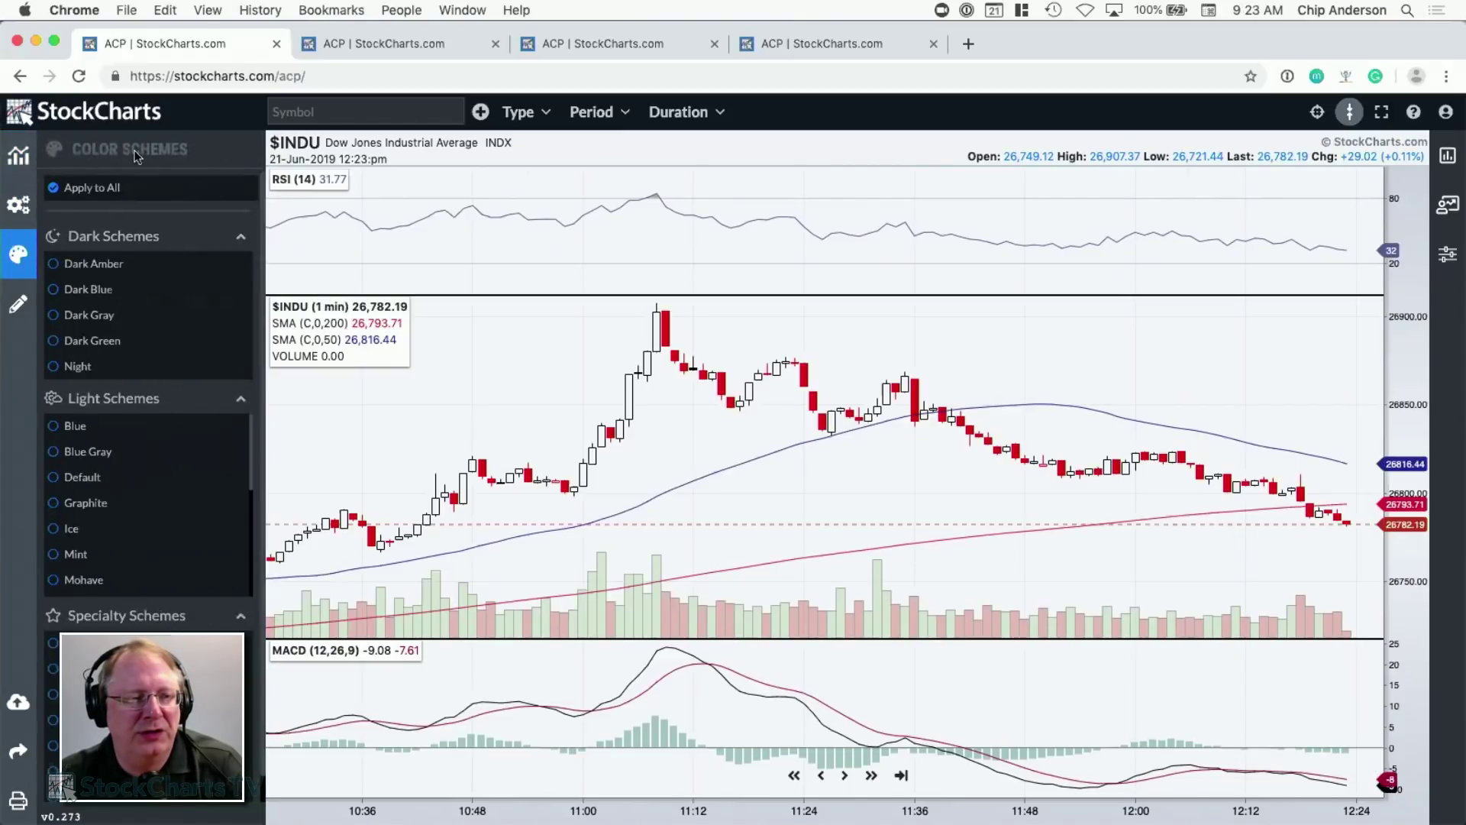
{"action": "left_click", "coordinate": [18, 304]}
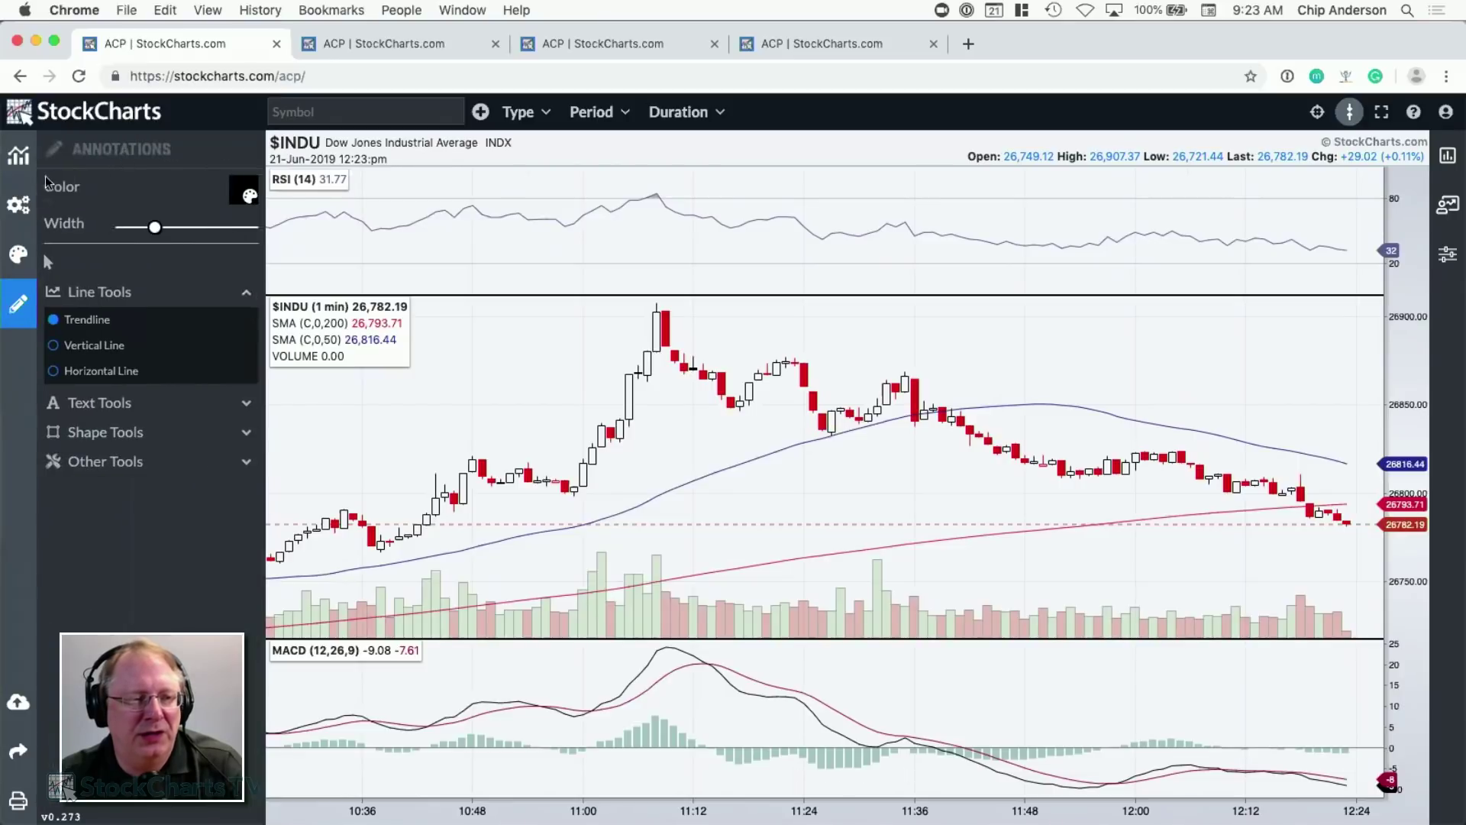
- Return to the indicator settings and move RSI (14) below the price plot, directly above MACD
{"action": "left_click", "coordinate": [28, 156]}
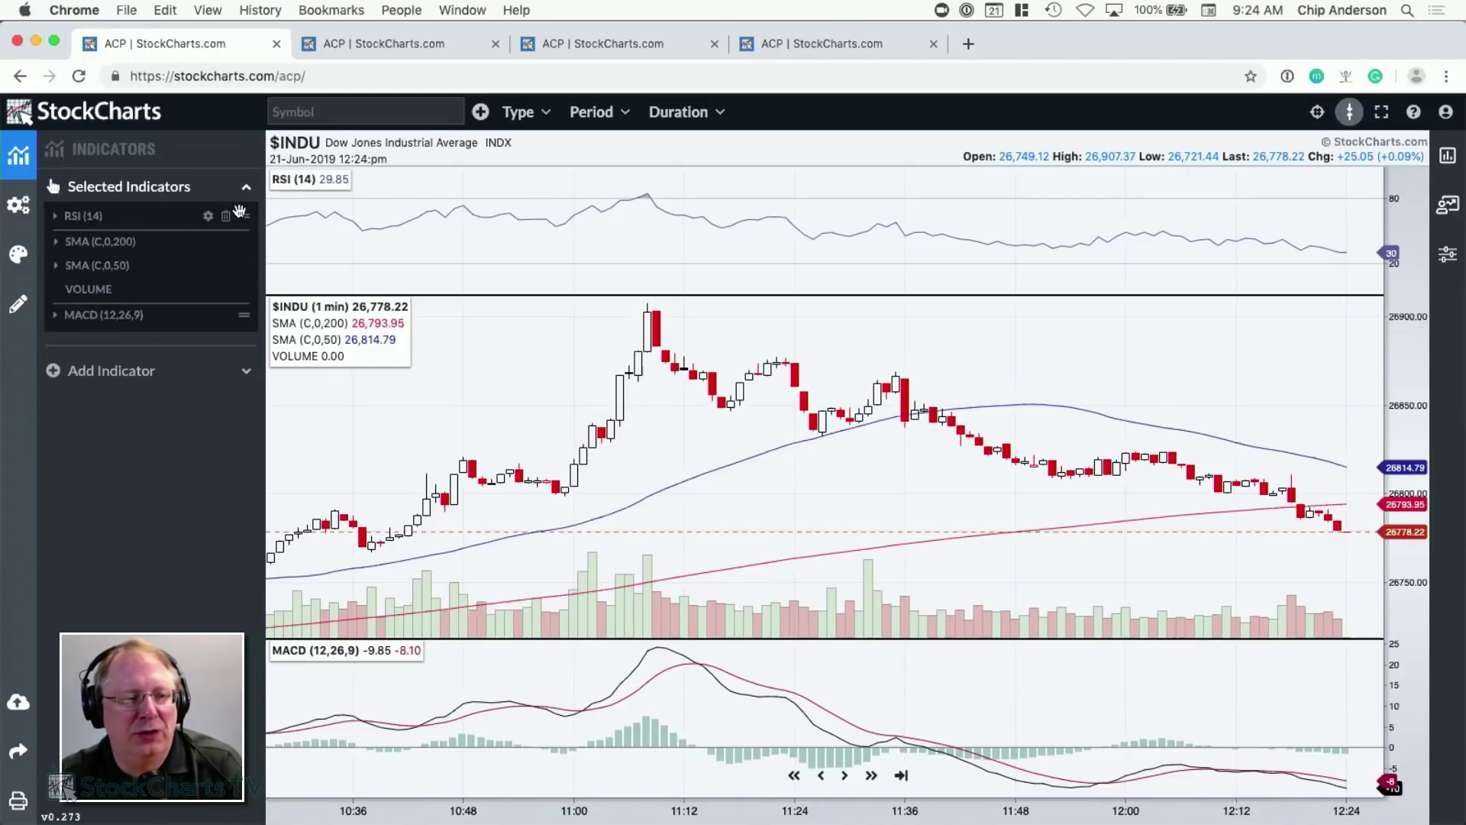
{"action": "left_click_drag", "start_coordinate": [245, 215], "coordinate": [243, 294]}
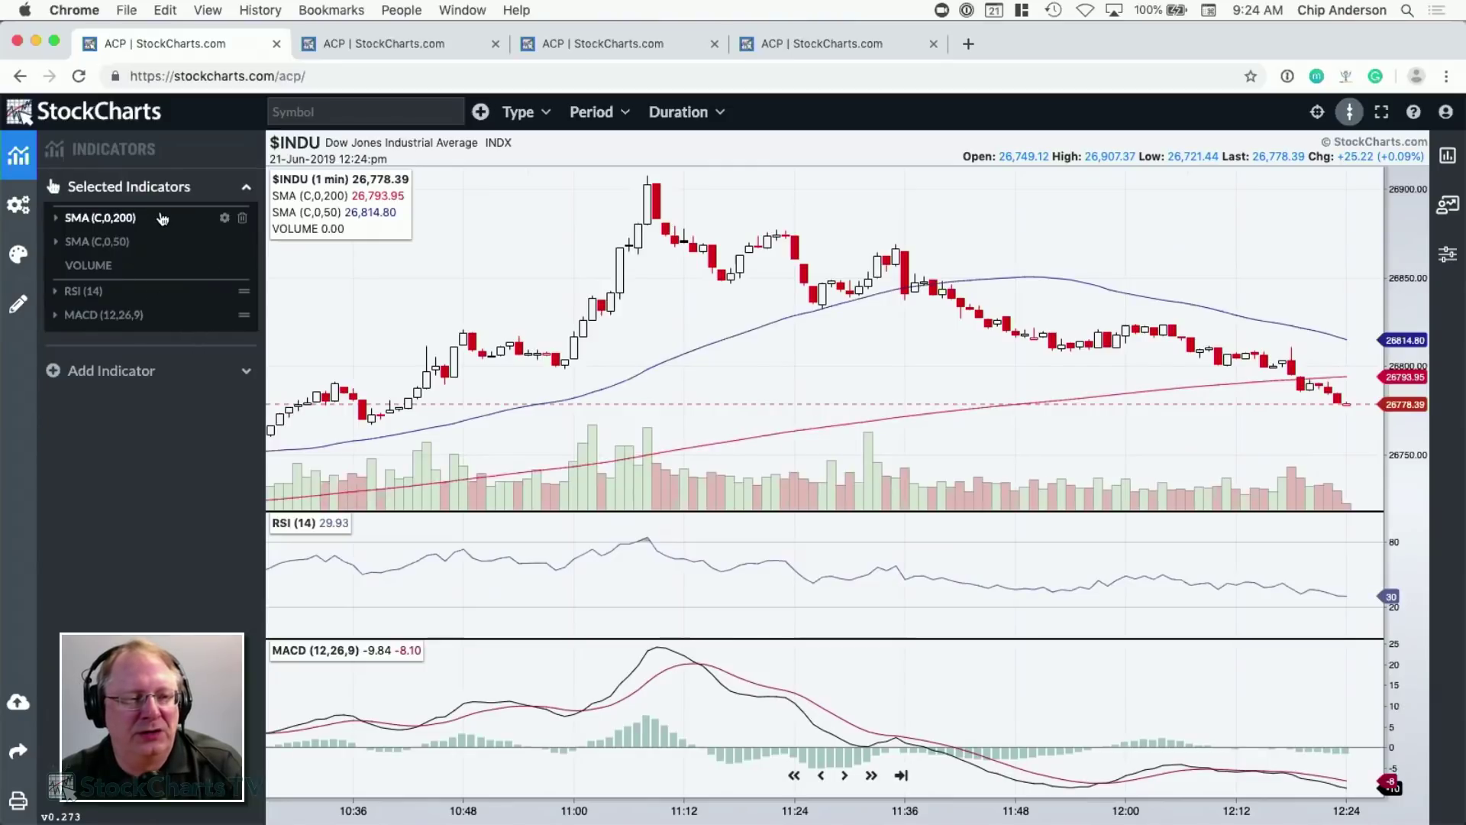
- Add the Ease of Movement indicator and place it directly below the price plot, above RSI (14)
{"action": "left_click", "coordinate": [120, 372]}
{"action": "scroll", "coordinate": [115, 470], "scroll_direction": "down", "scroll_amount": 5}
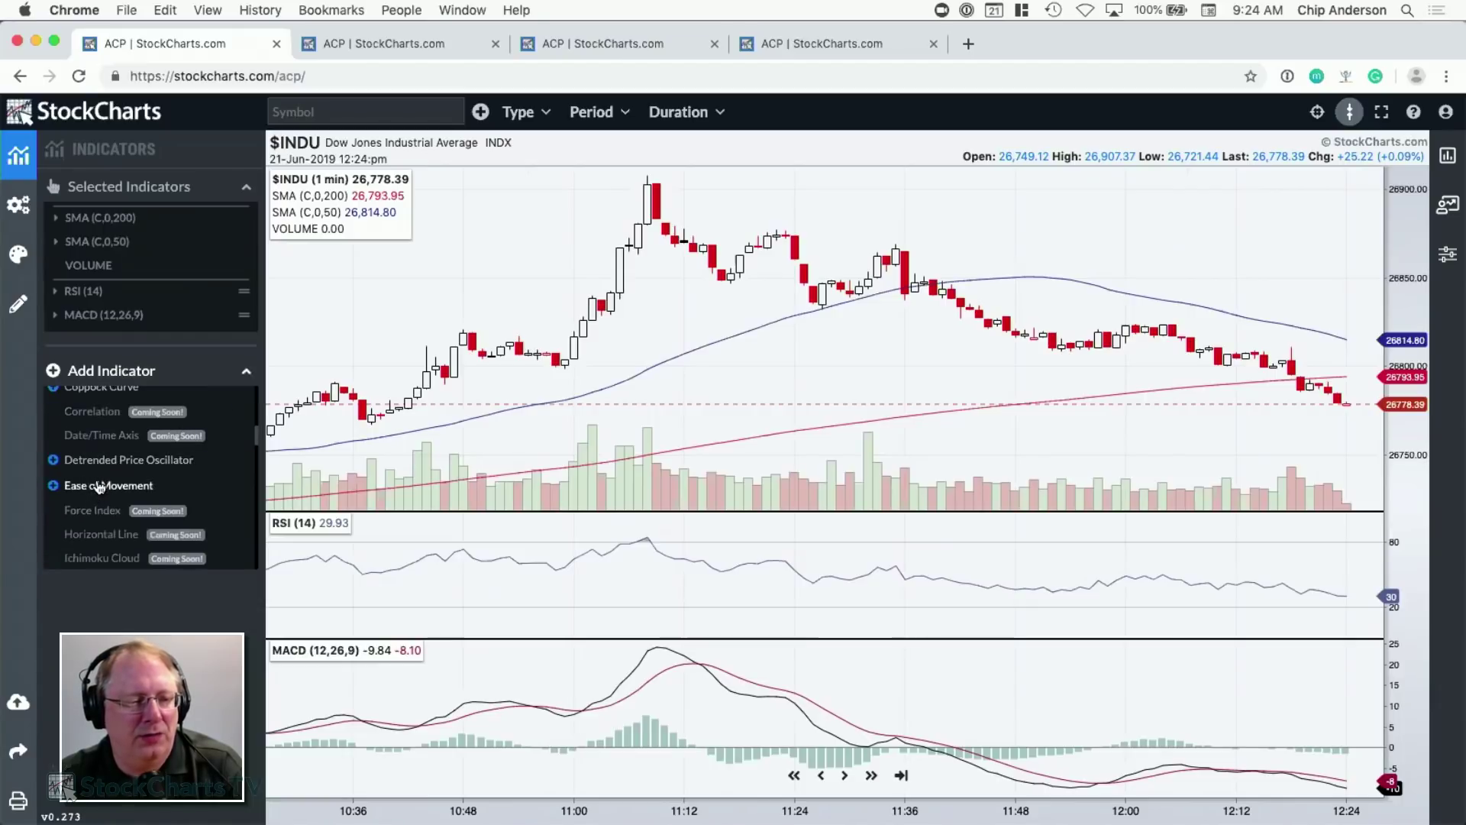
{"action": "left_click", "coordinate": [99, 486]}
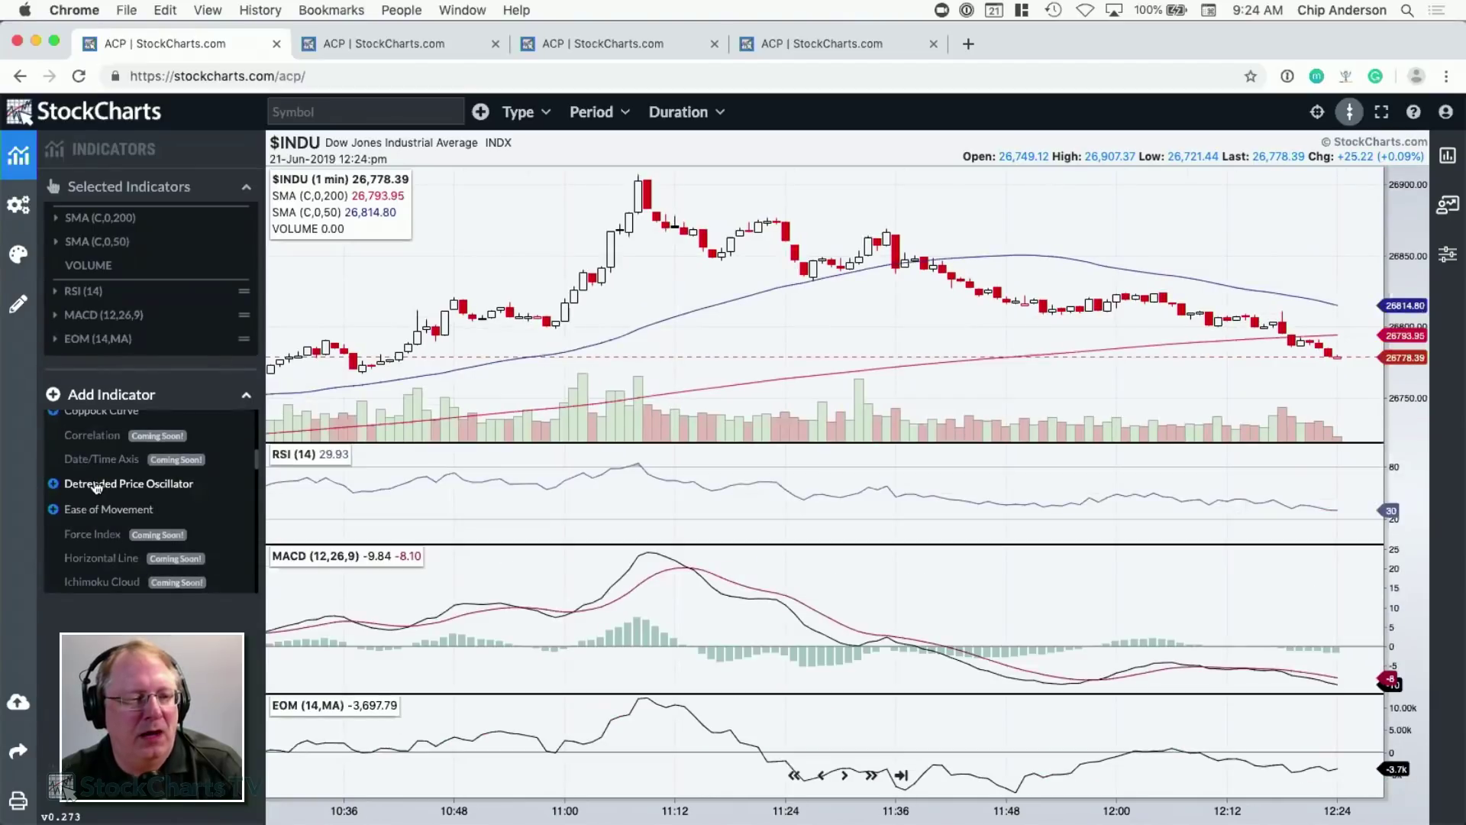
{"action": "mouse_move", "coordinate": [89, 343]}
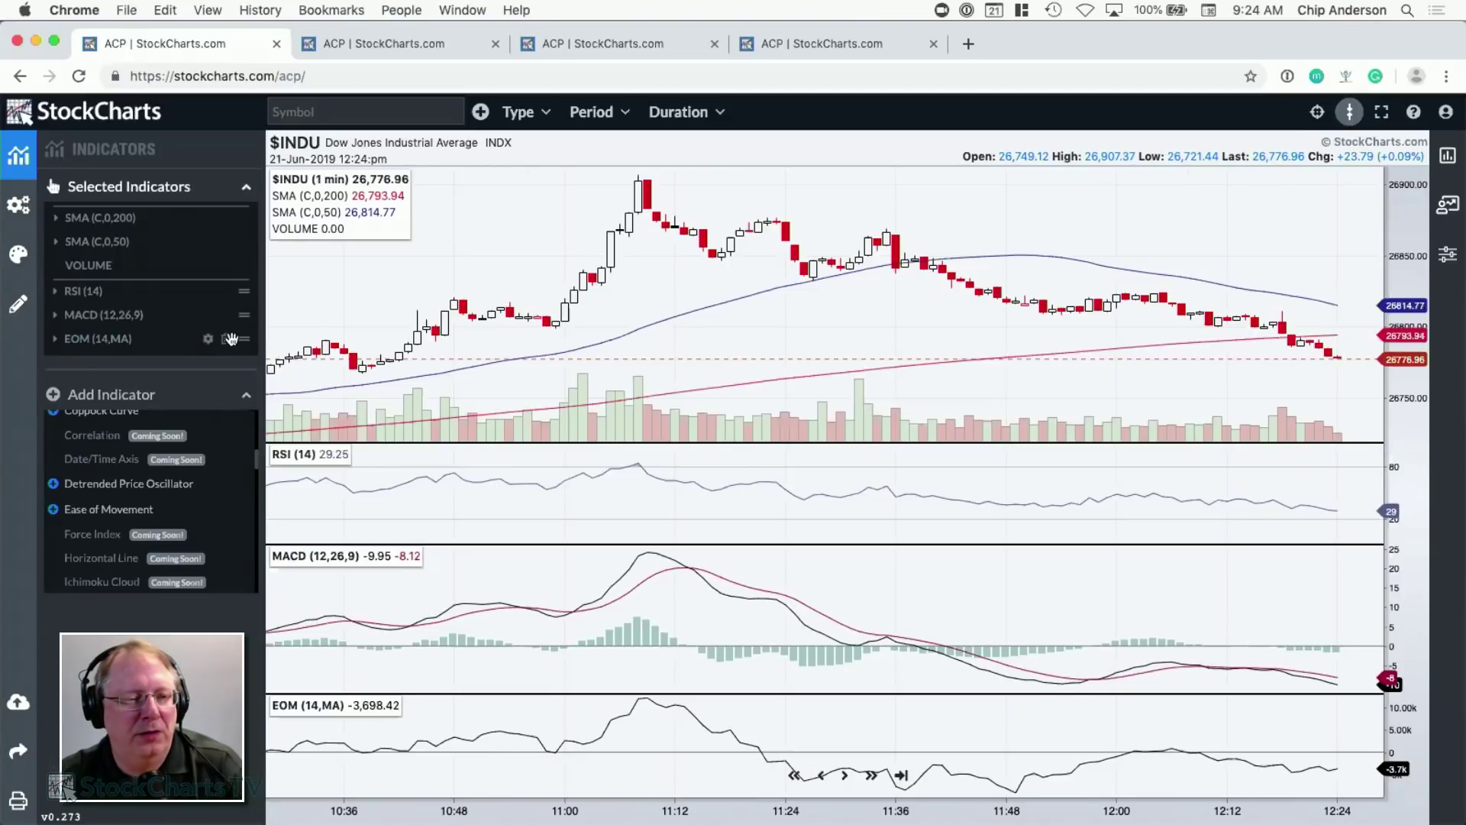
{"action": "left_click_drag", "start_coordinate": [244, 338], "coordinate": [242, 291]}
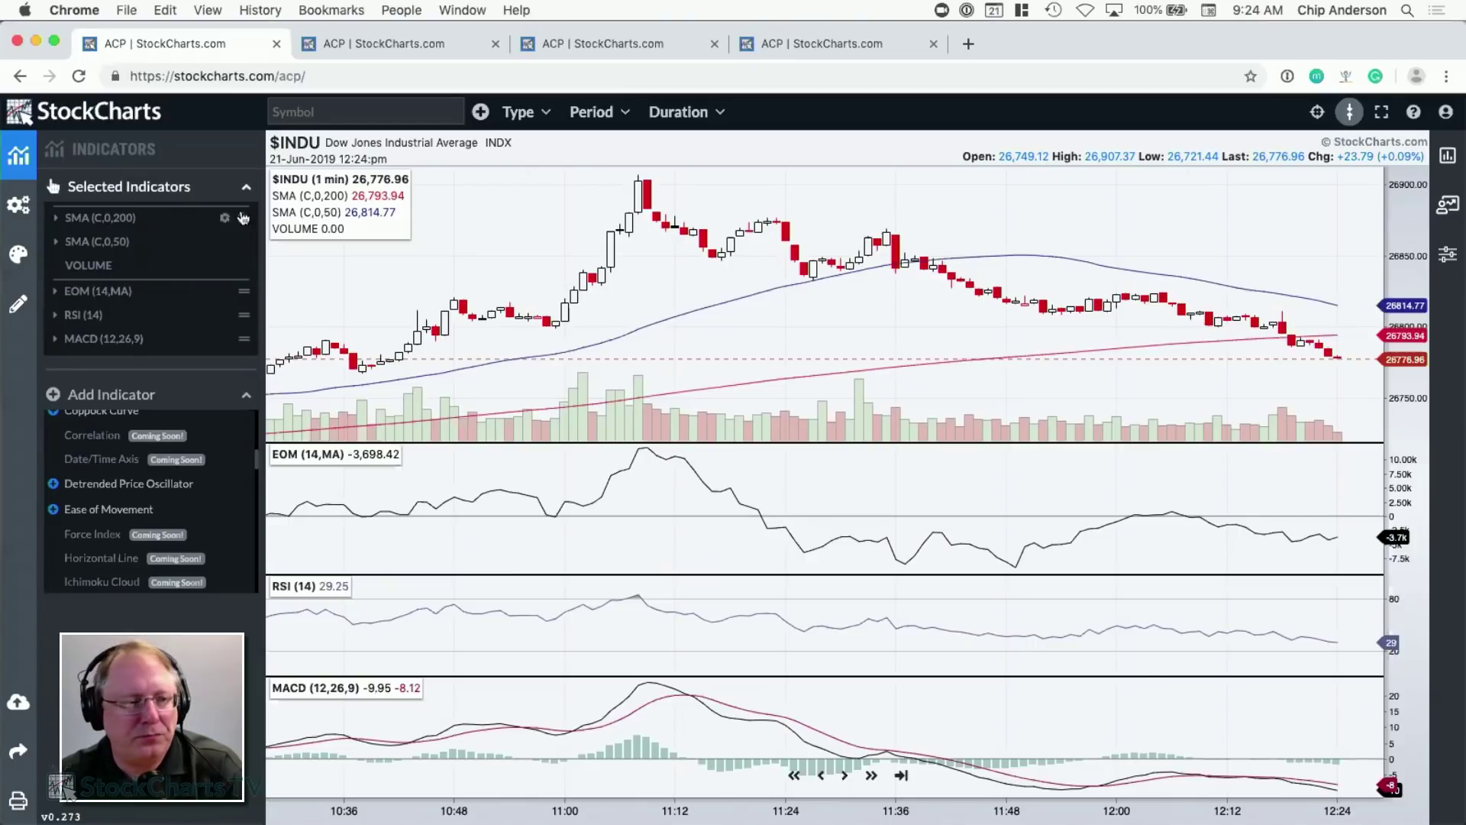
{"action": "mouse_move", "coordinate": [227, 295]}
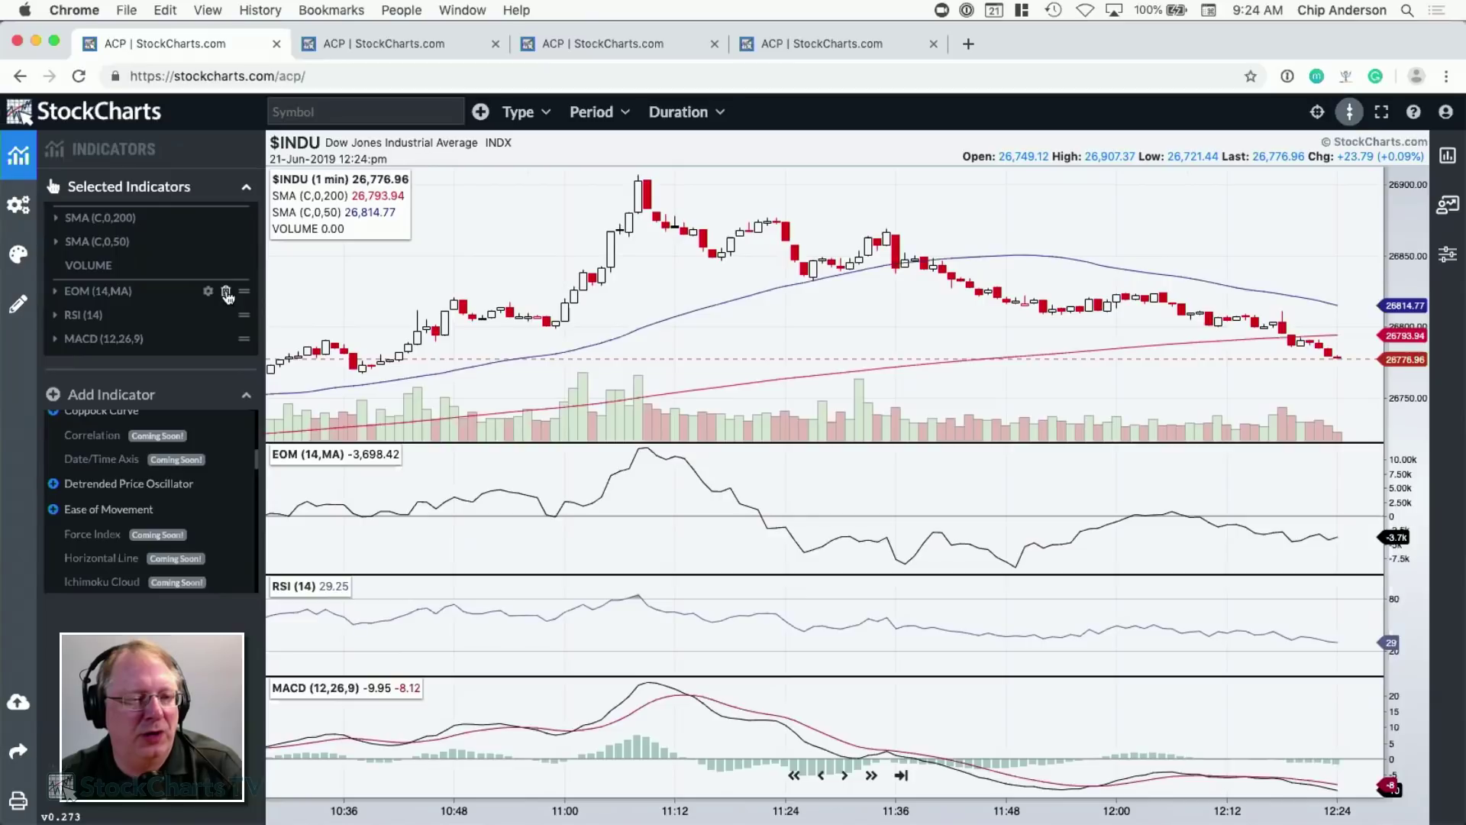
- Remove the Ease of Movement indicator and move RSI (14) above the price plot
{"action": "left_click", "coordinate": [226, 294]}
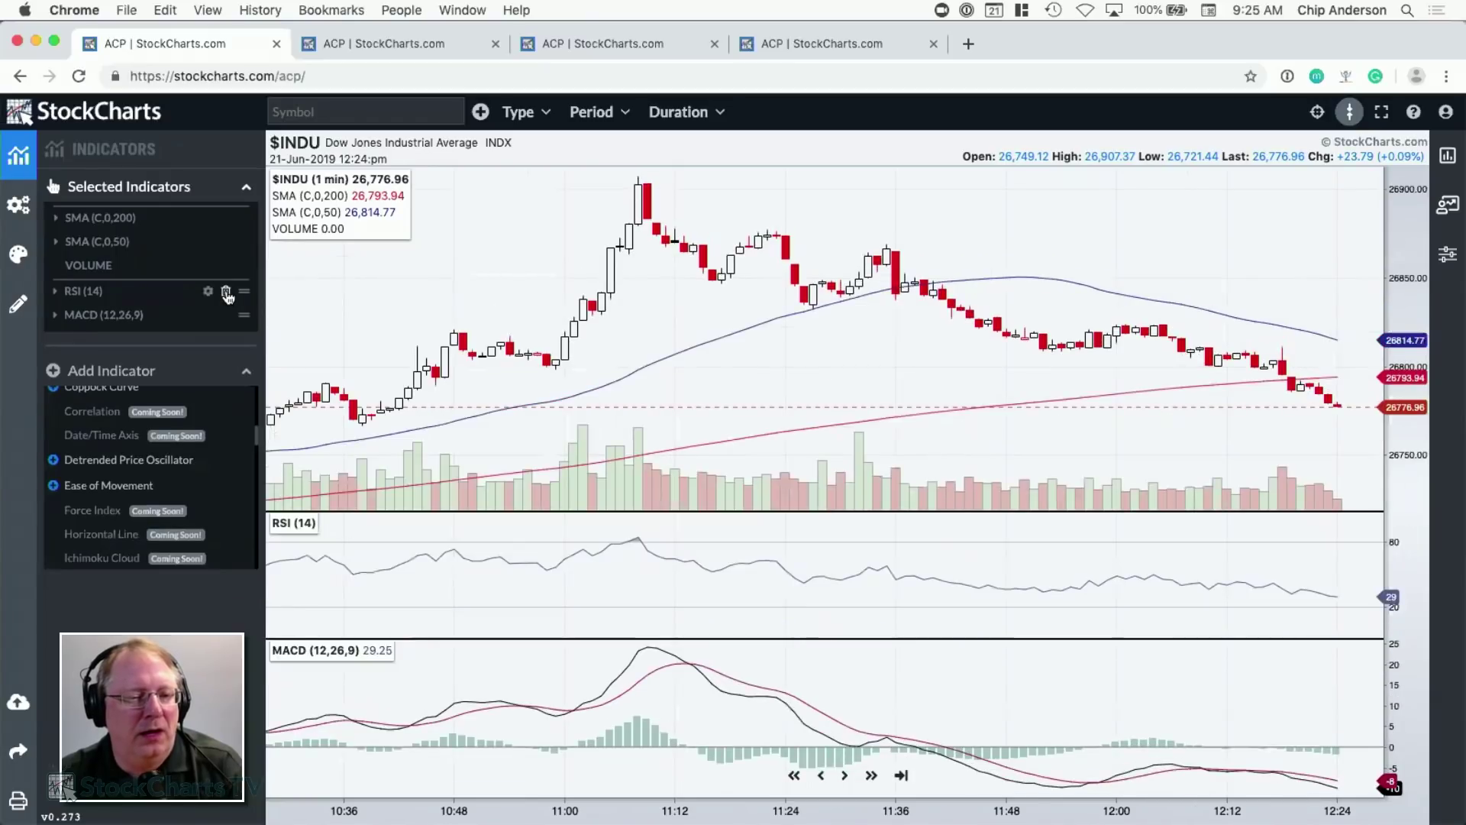
{"action": "left_click_drag", "start_coordinate": [243, 291], "coordinate": [229, 216]}
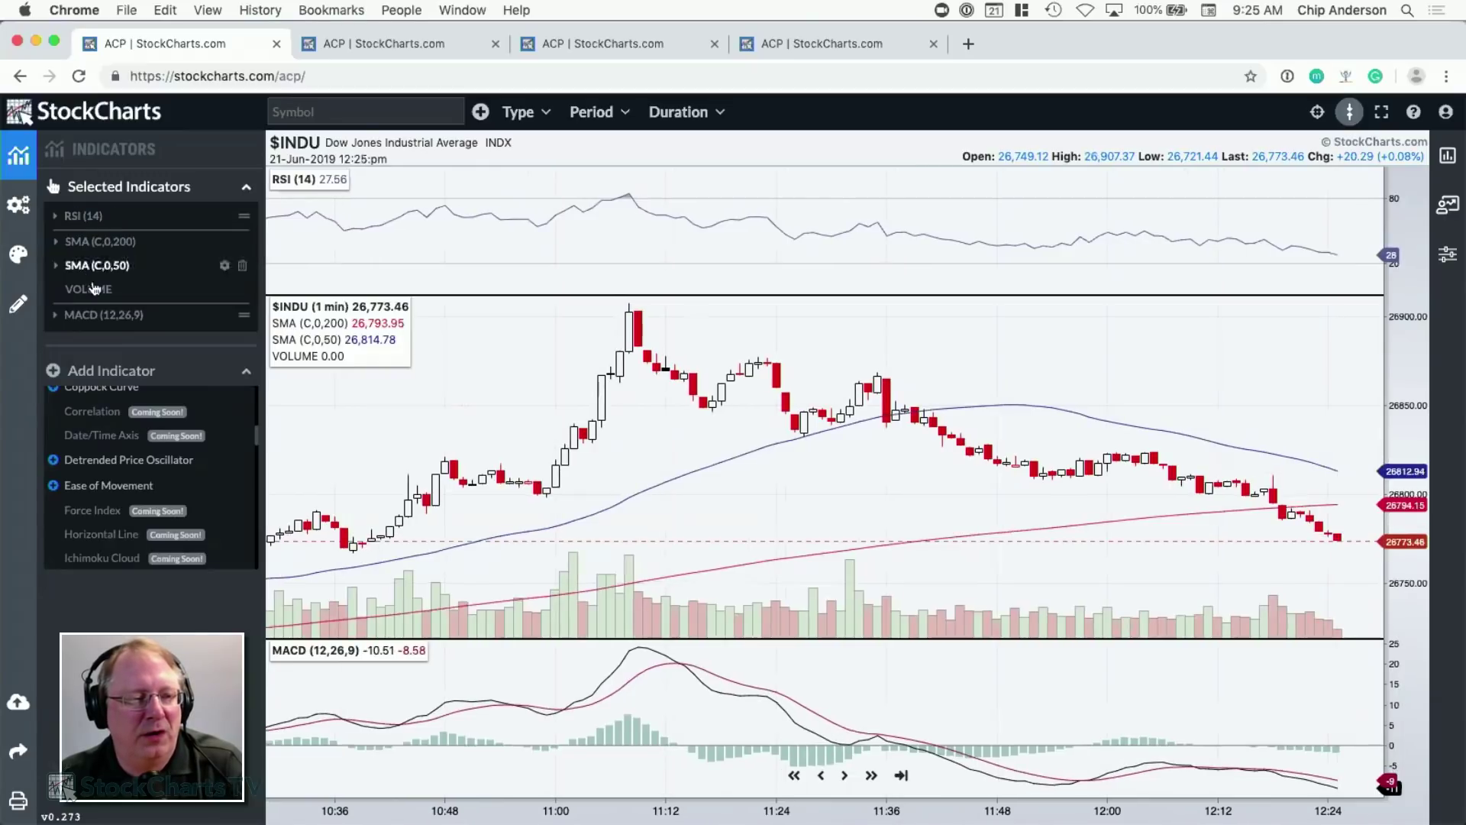
- Review the RSI indicator's full settings without editing them, and set its period to 5 in the selected indicators list
{"action": "left_click", "coordinate": [86, 216]}
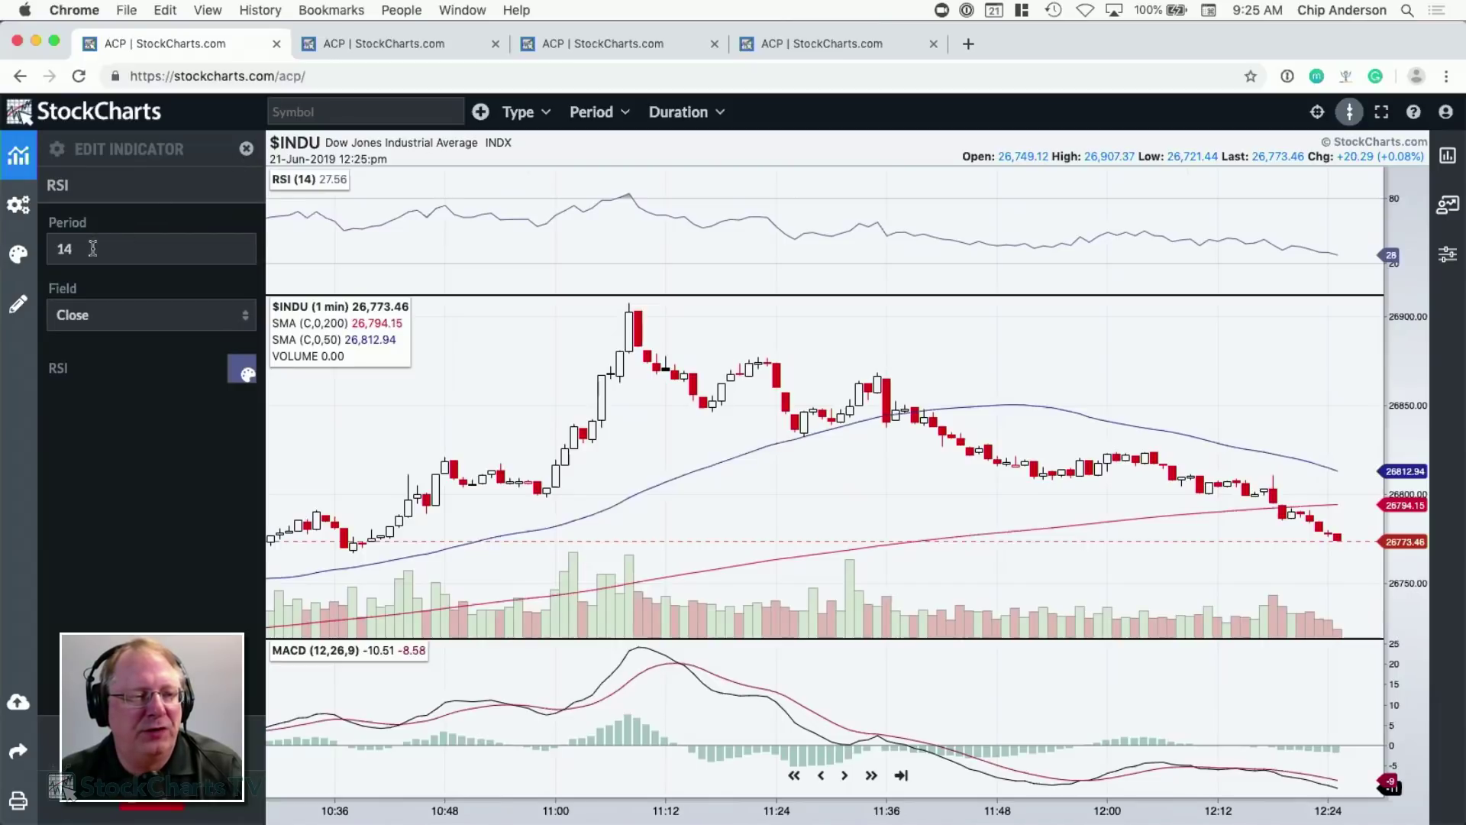
{"action": "left_click", "coordinate": [247, 151]}
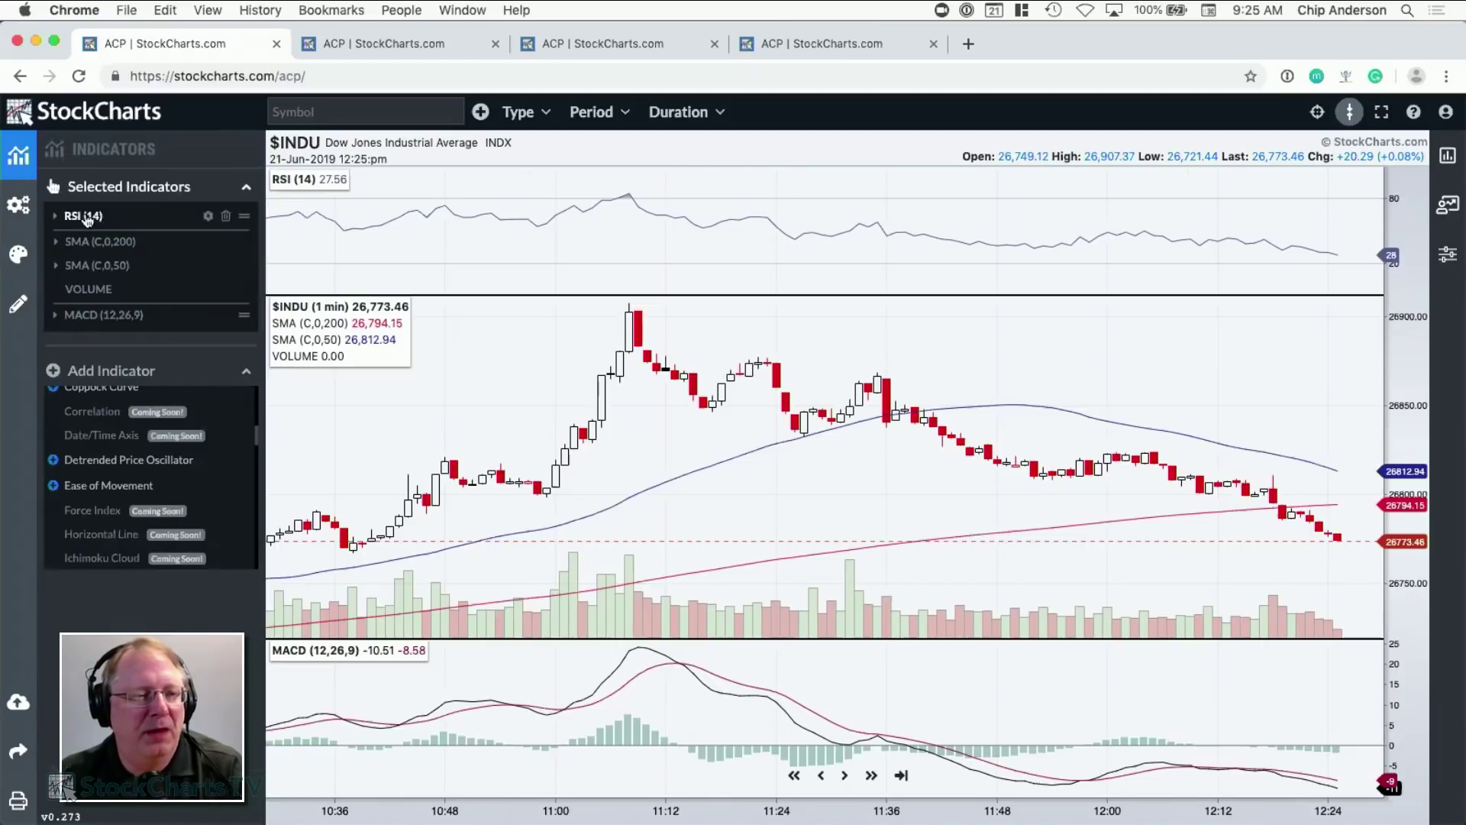
{"action": "left_click", "coordinate": [55, 216]}
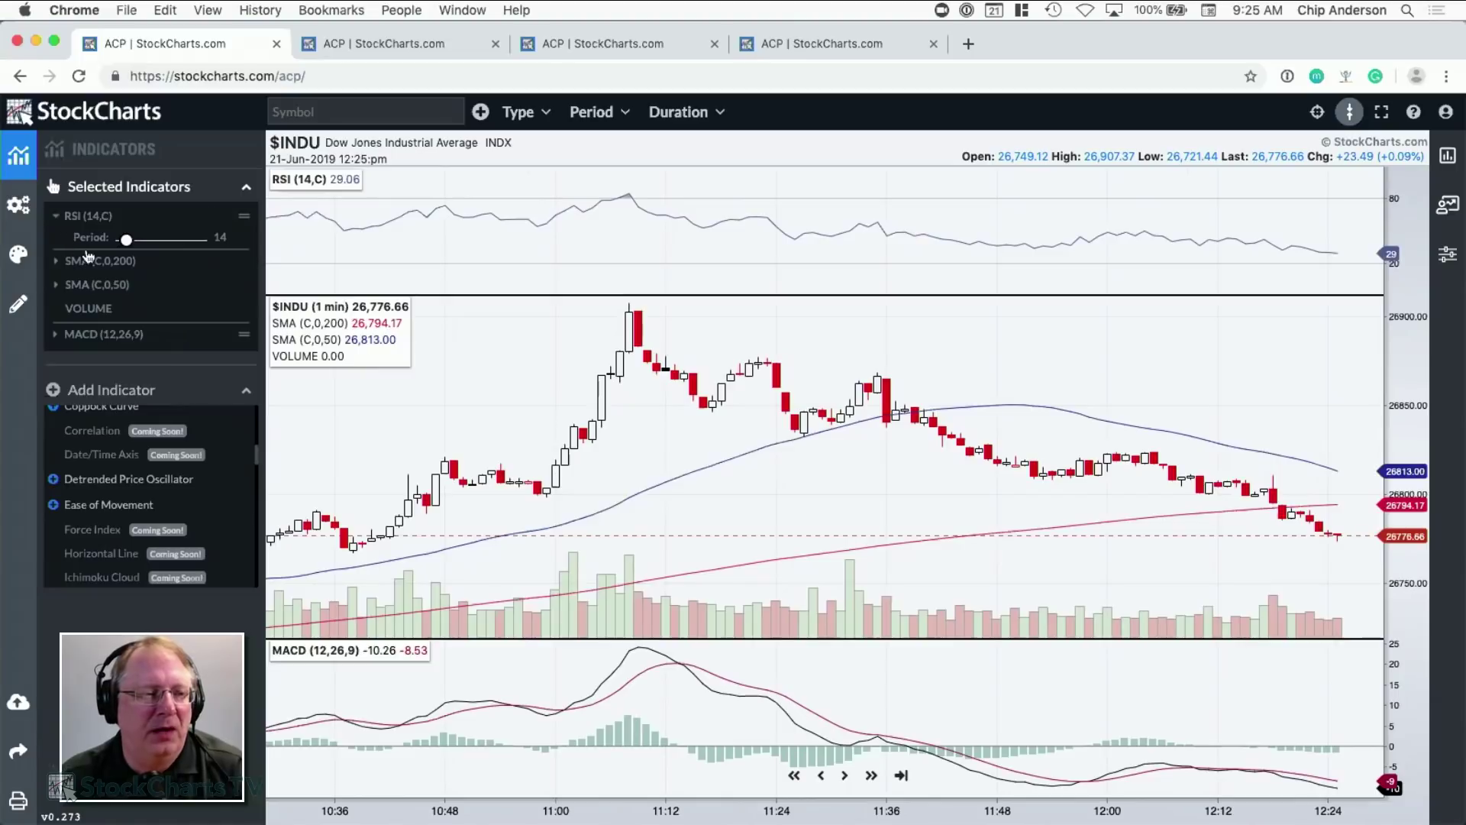
{"action": "left_click", "coordinate": [55, 218]}
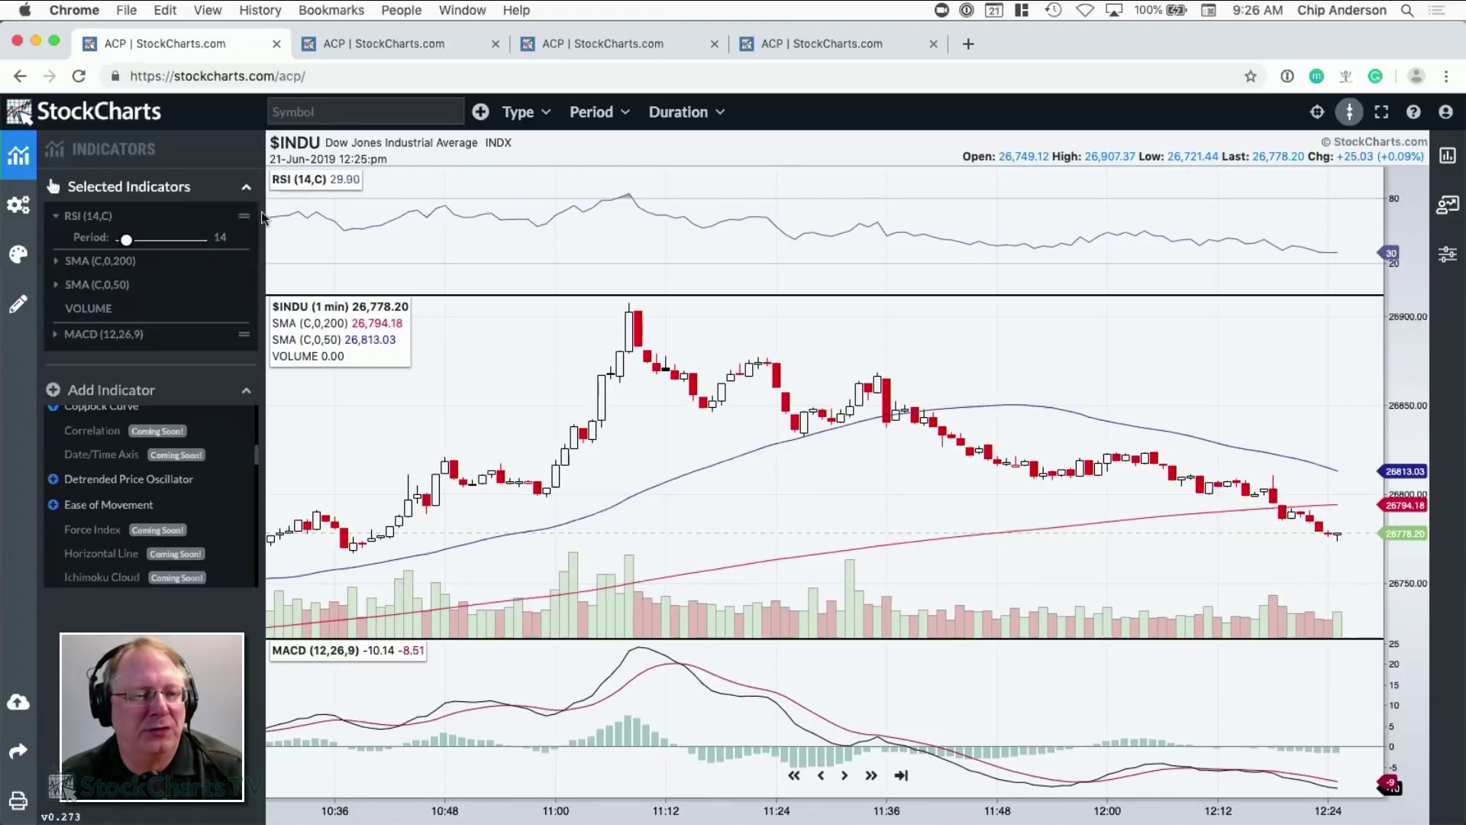
{"action": "mouse_move", "coordinate": [127, 241]}
{"action": "left_mouse_down"}
{"action": "mouse_move", "coordinate": [165, 241]}
{"action": "mouse_move", "coordinate": [124, 242]}
{"action": "left_mouse_up"}
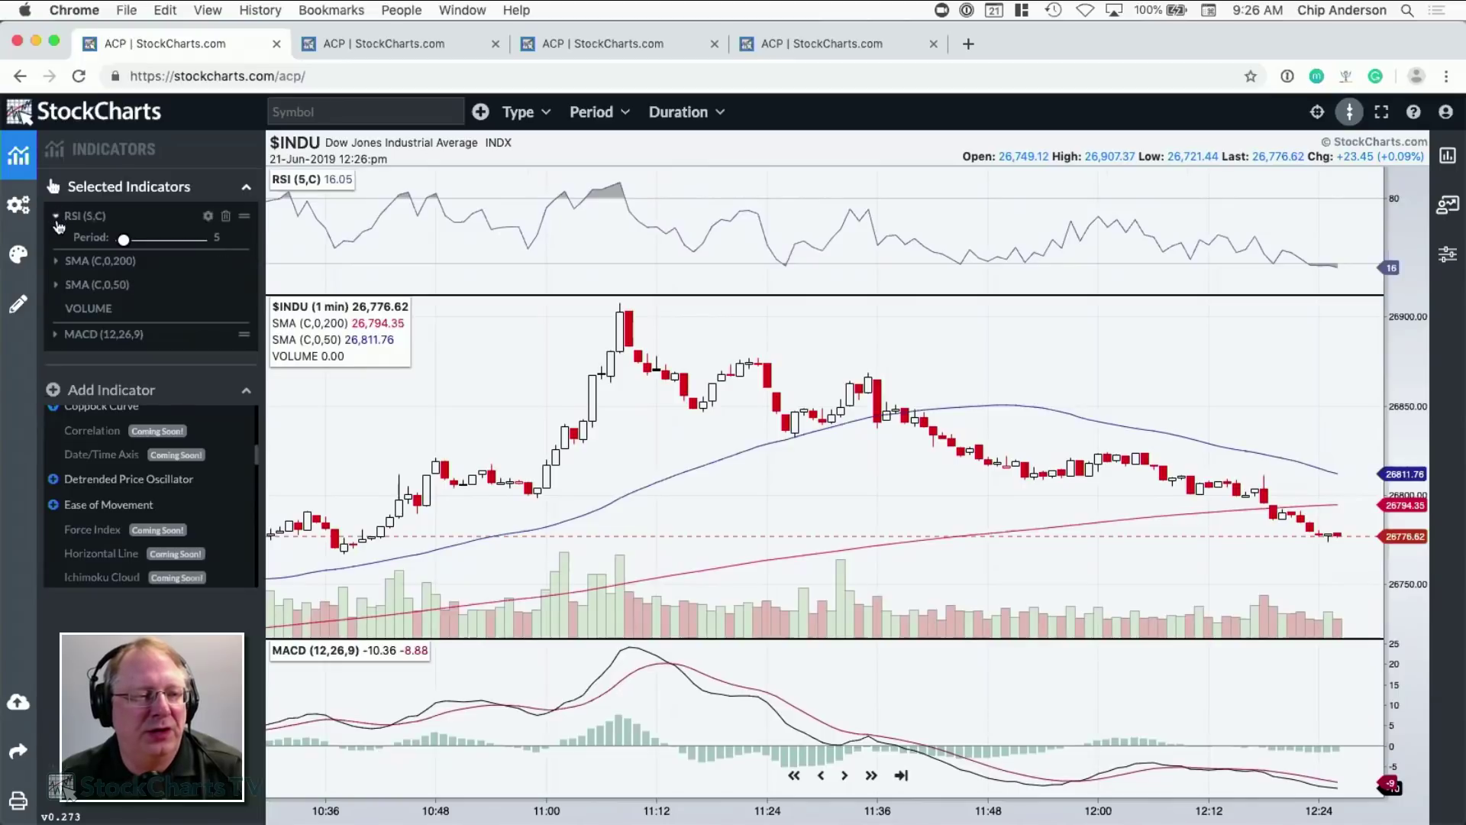
- Adjust the 200-period SMA's period, first to 210 and finally to 214
{"action": "left_click", "coordinate": [56, 261]}
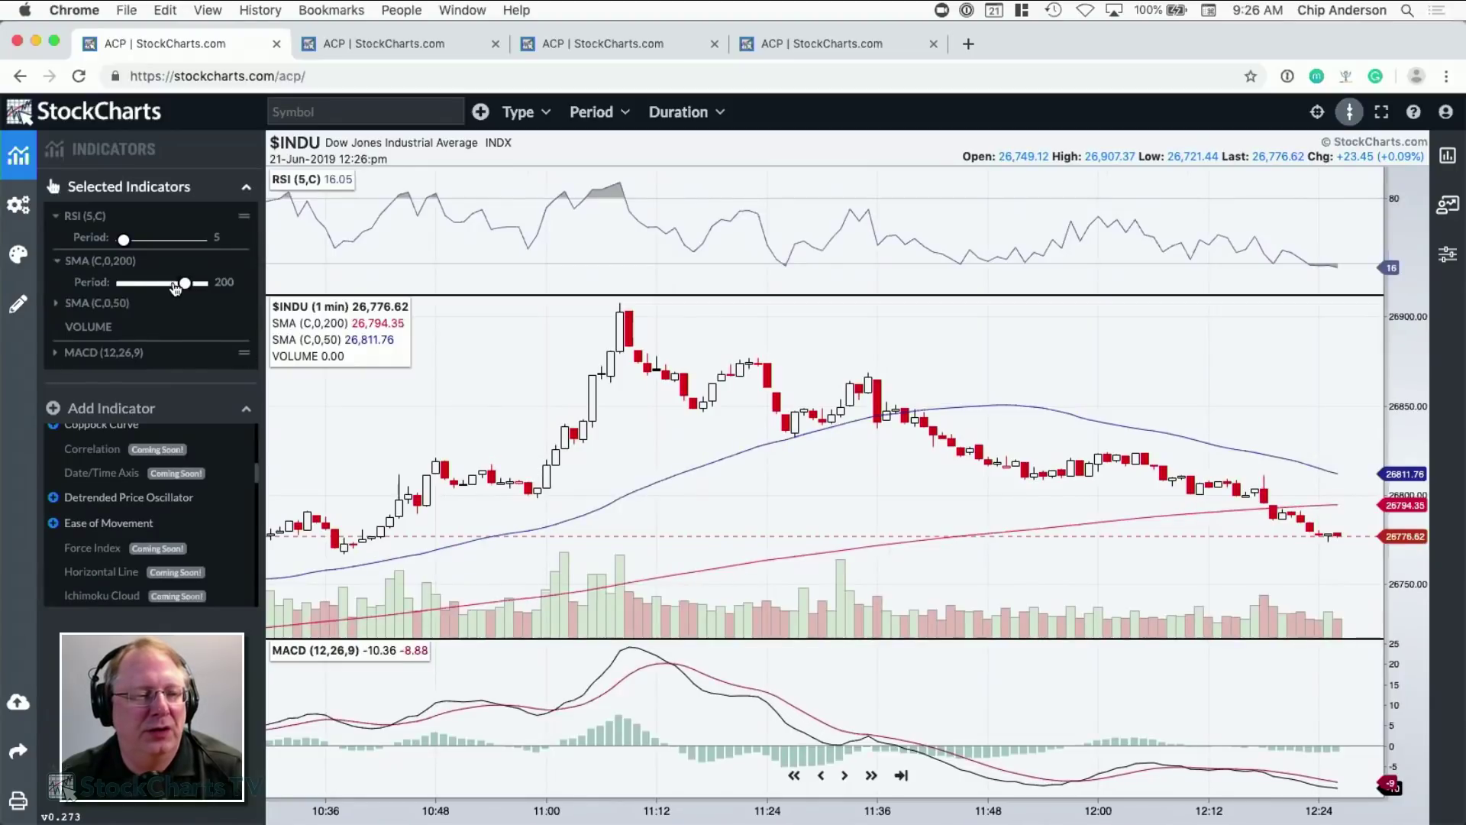
{"action": "mouse_move", "coordinate": [191, 285]}
{"action": "left_mouse_down"}
{"action": "mouse_move", "coordinate": [130, 286]}
{"action": "mouse_move", "coordinate": [189, 283]}
{"action": "left_mouse_up"}
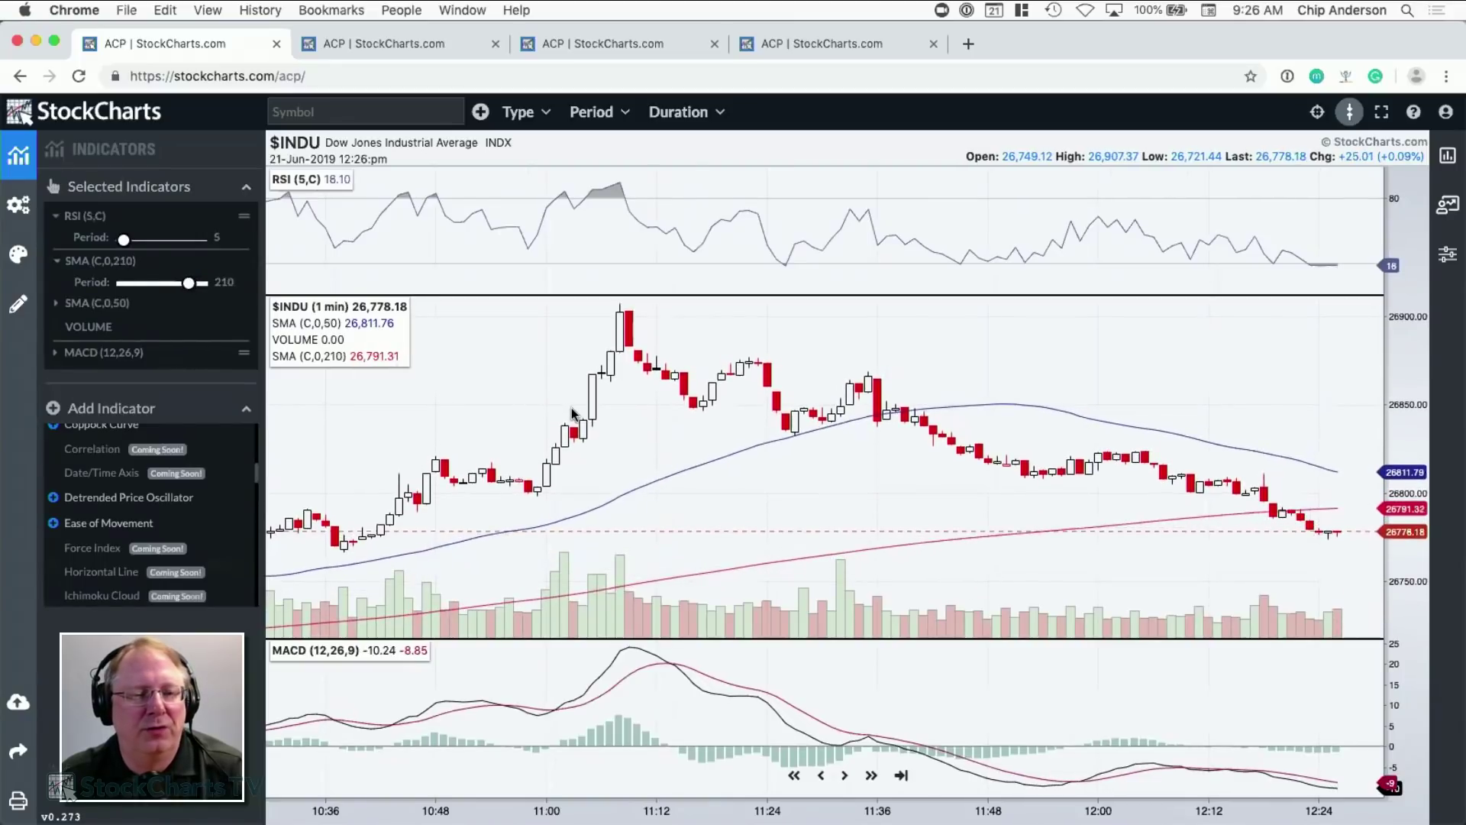
{"action": "scroll", "coordinate": [575, 406], "scroll_direction": "down", "scroll_amount": 3}
{"action": "scroll", "coordinate": [575, 408], "scroll_direction": "down", "scroll_amount": 3}
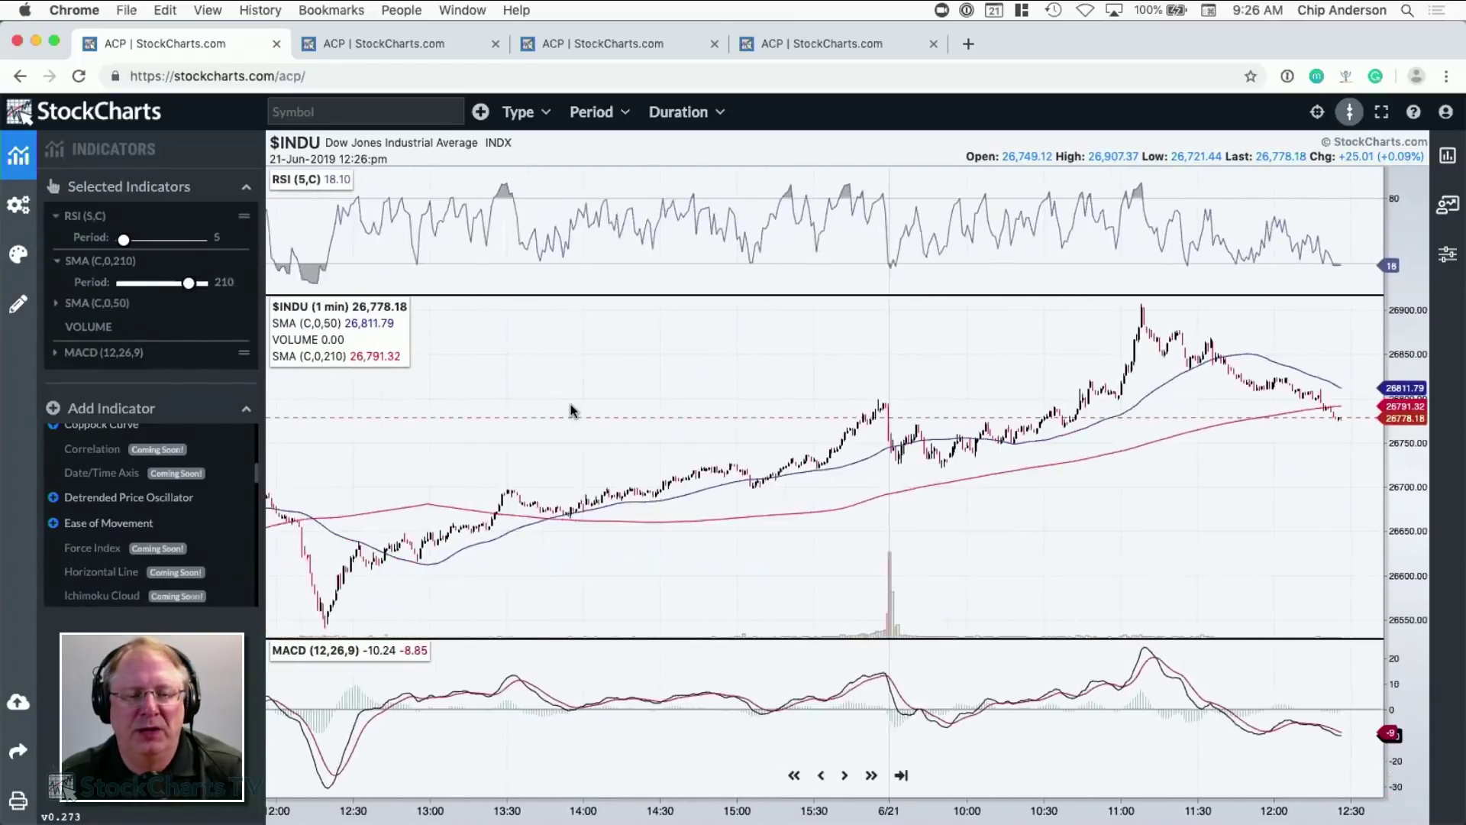
{"action": "mouse_move", "coordinate": [188, 285]}
{"action": "left_mouse_down"}
{"action": "mouse_move", "coordinate": [134, 290]}
{"action": "mouse_move", "coordinate": [192, 291]}
{"action": "left_mouse_up"}
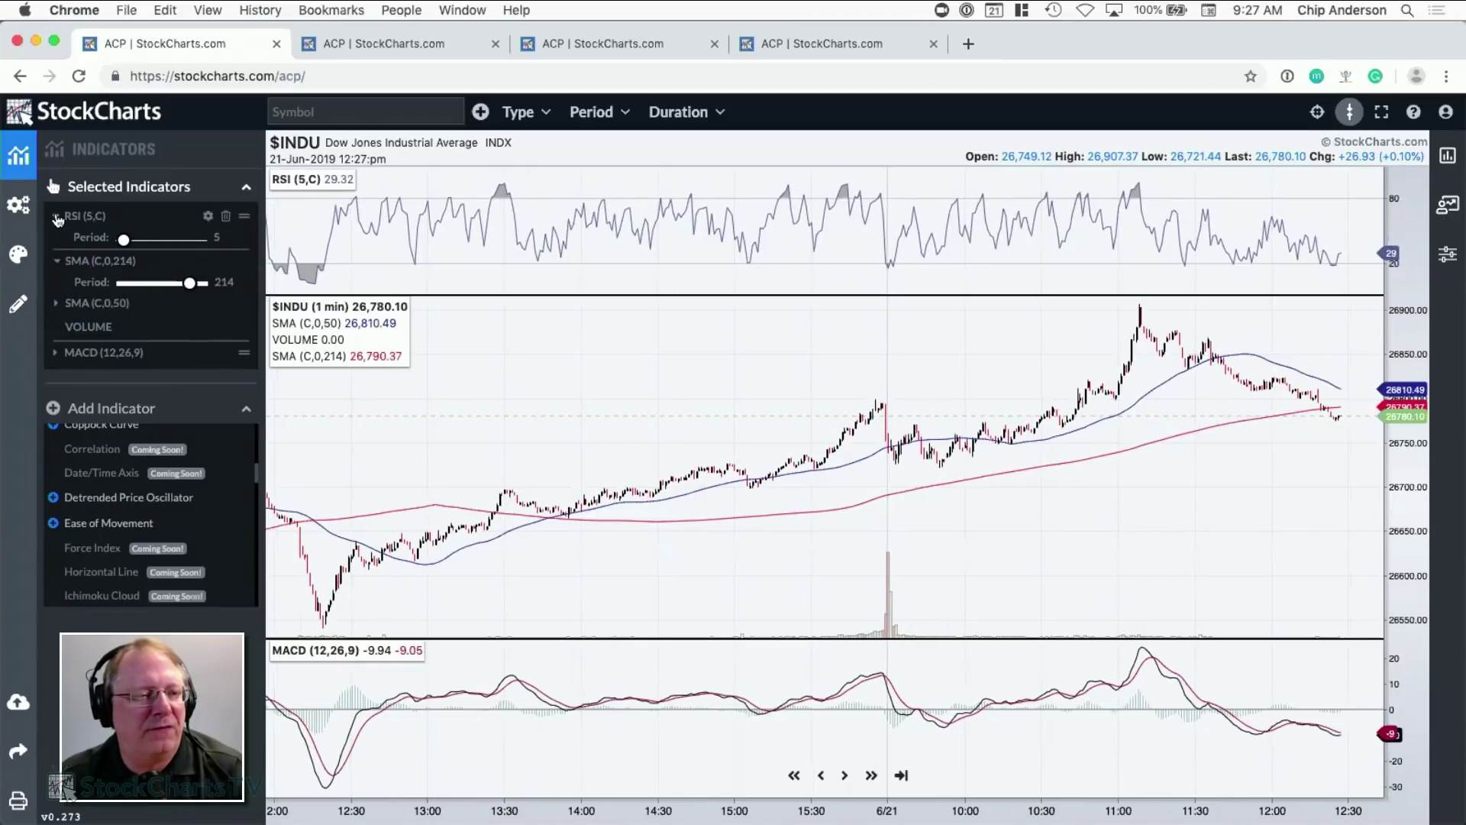
- Collapse the RSI and 214-period SMA parameter controls and hide the indicator settings to widen the chart
{"action": "left_click", "coordinate": [56, 217]}
{"action": "left_click", "coordinate": [57, 242]}
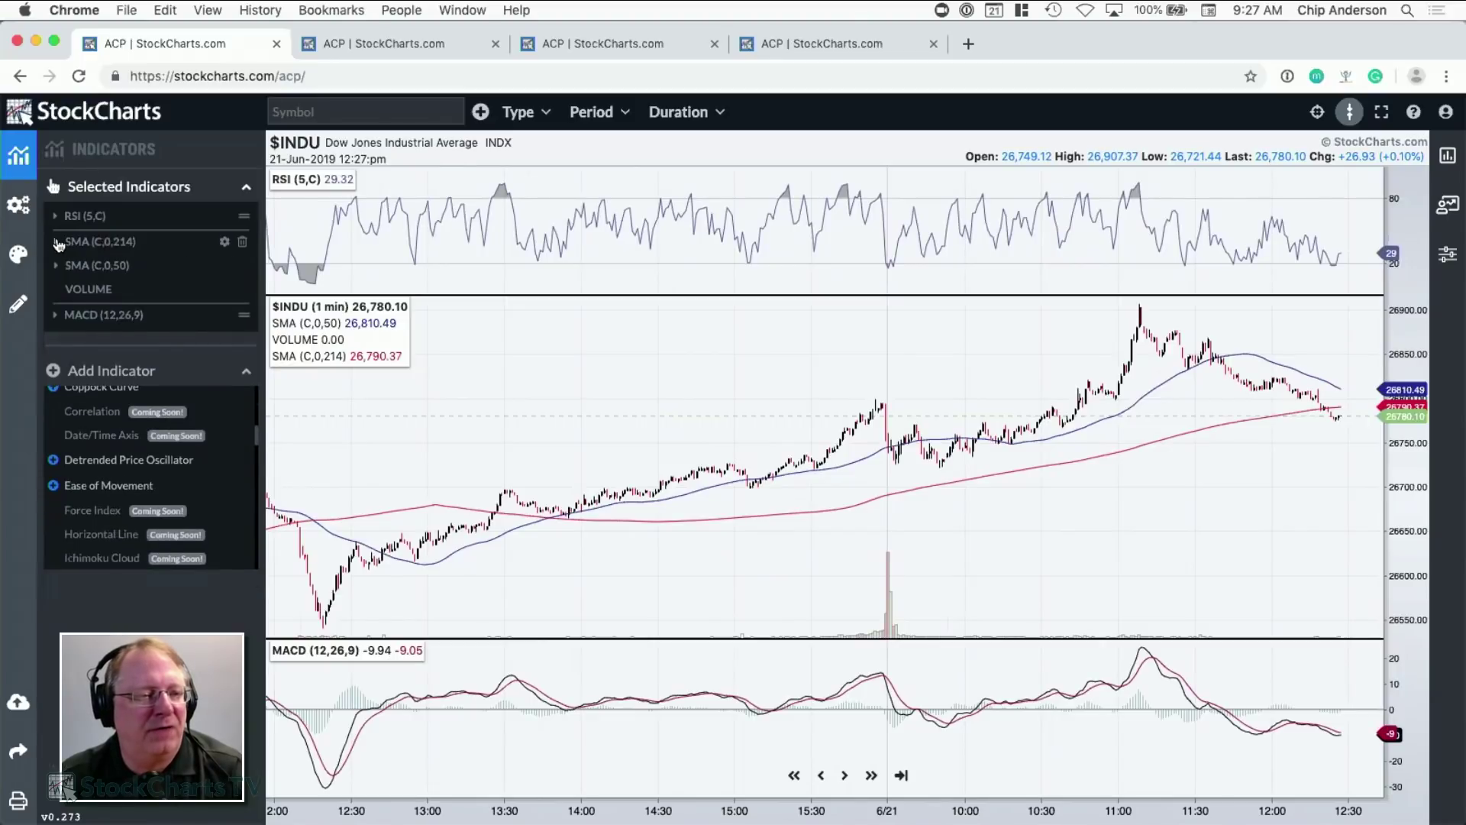
{"action": "left_click", "coordinate": [57, 242]}
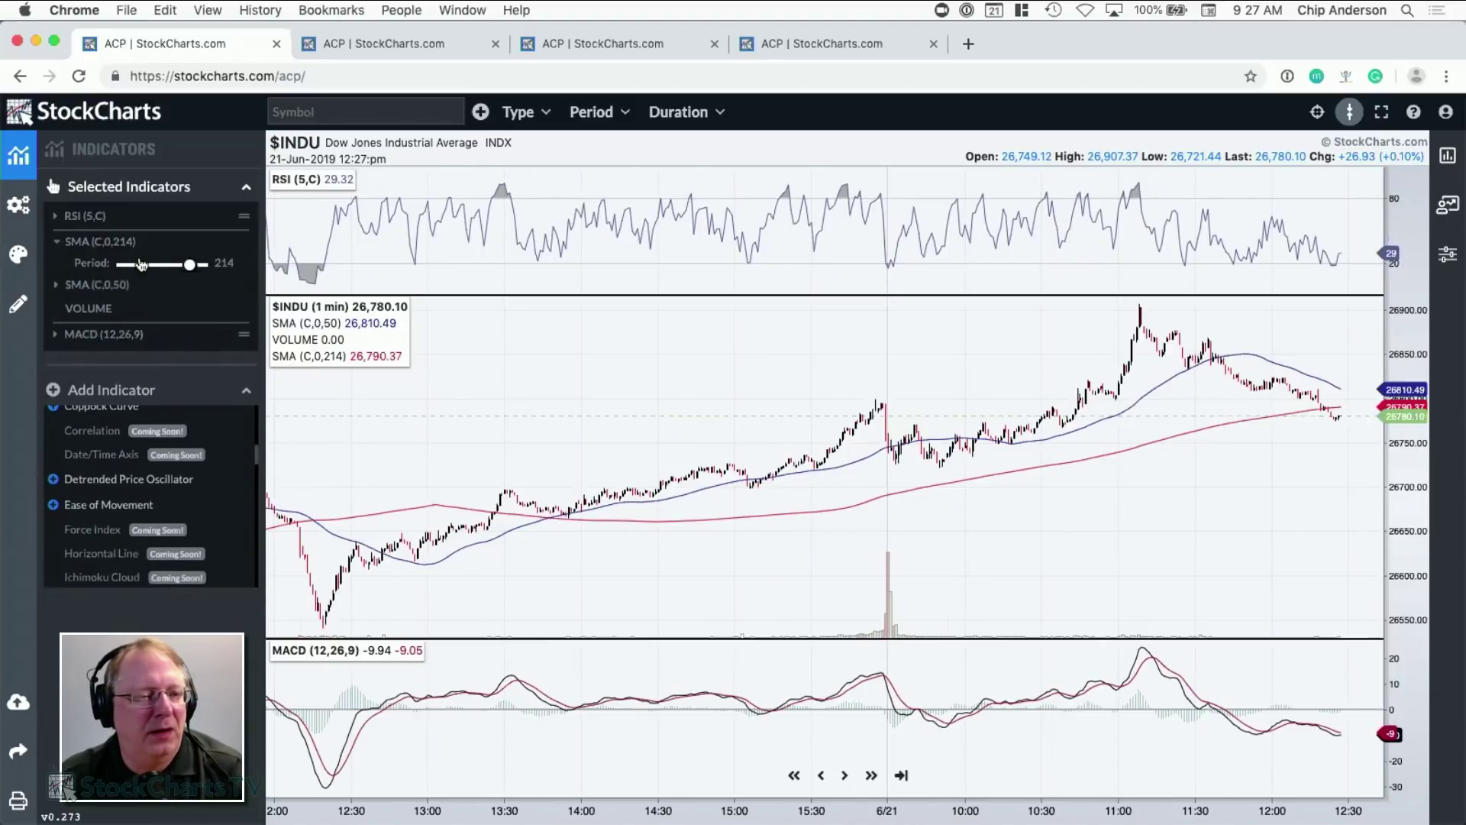
{"action": "left_click", "coordinate": [55, 244]}
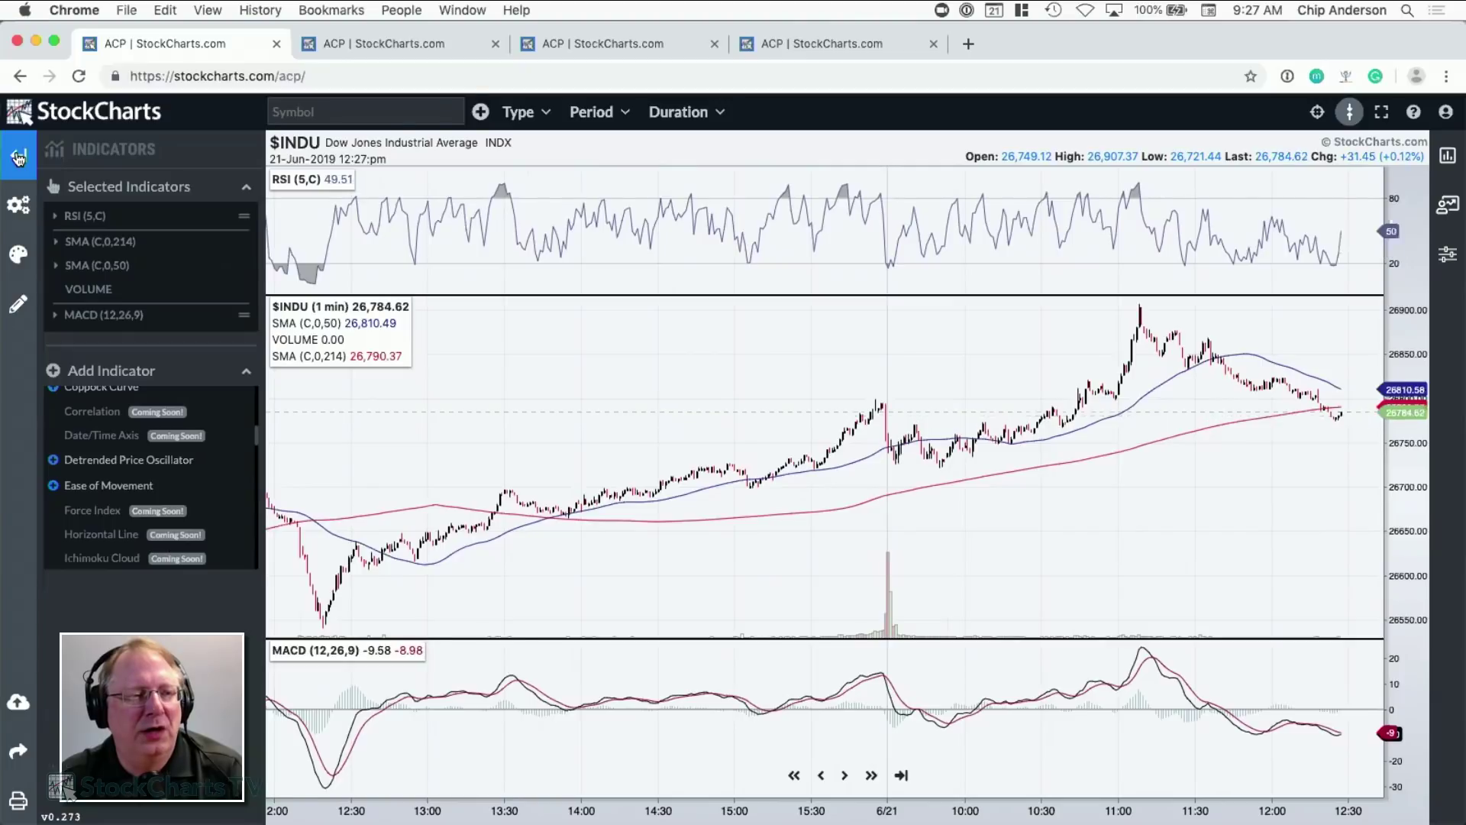
{"action": "left_click", "coordinate": [18, 157]}
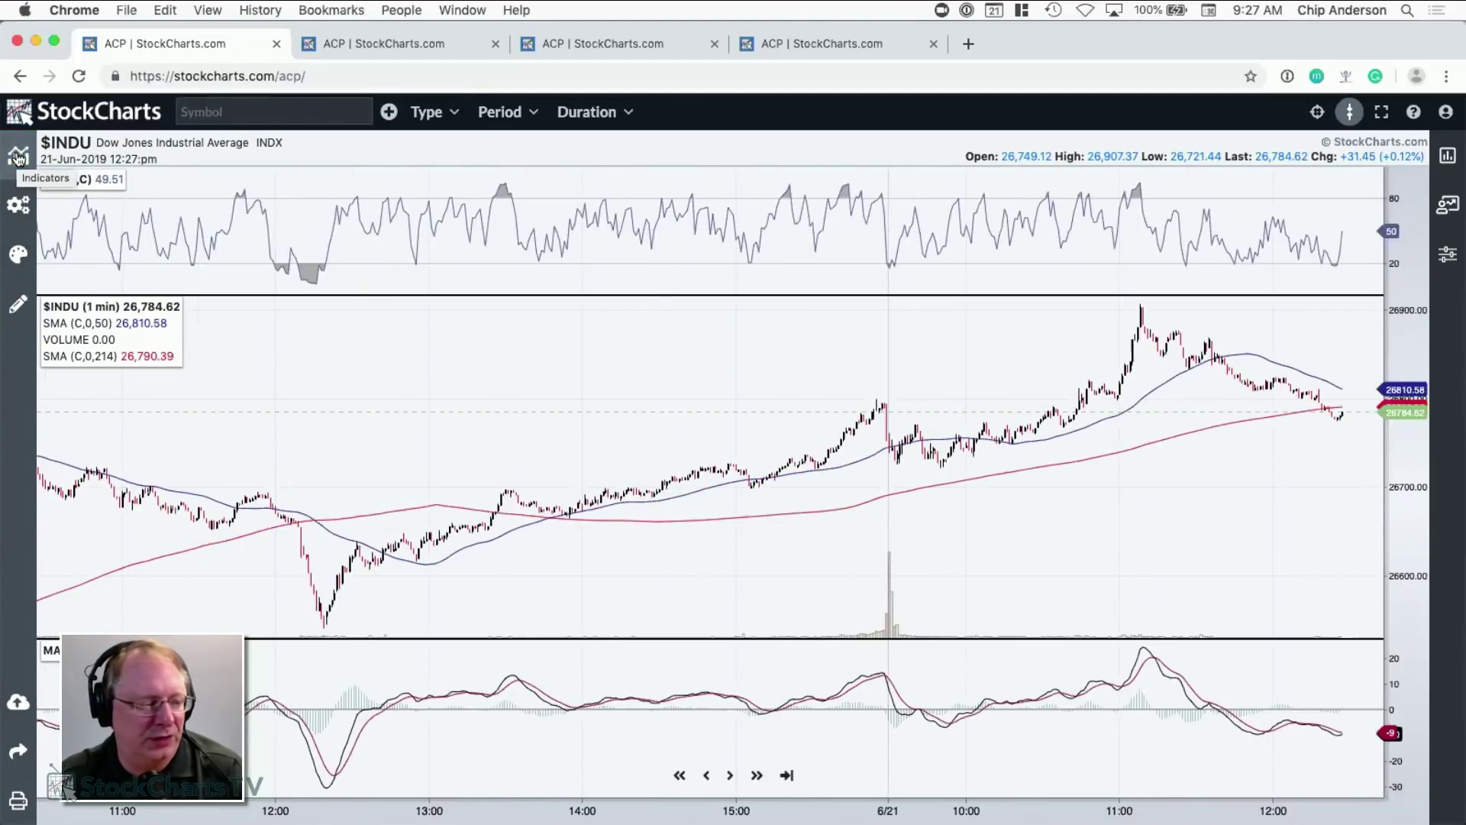
- Show the market summary and chart $CDNX and $COMPQ from the Major Markets group
{"action": "left_click", "coordinate": [1451, 157]}
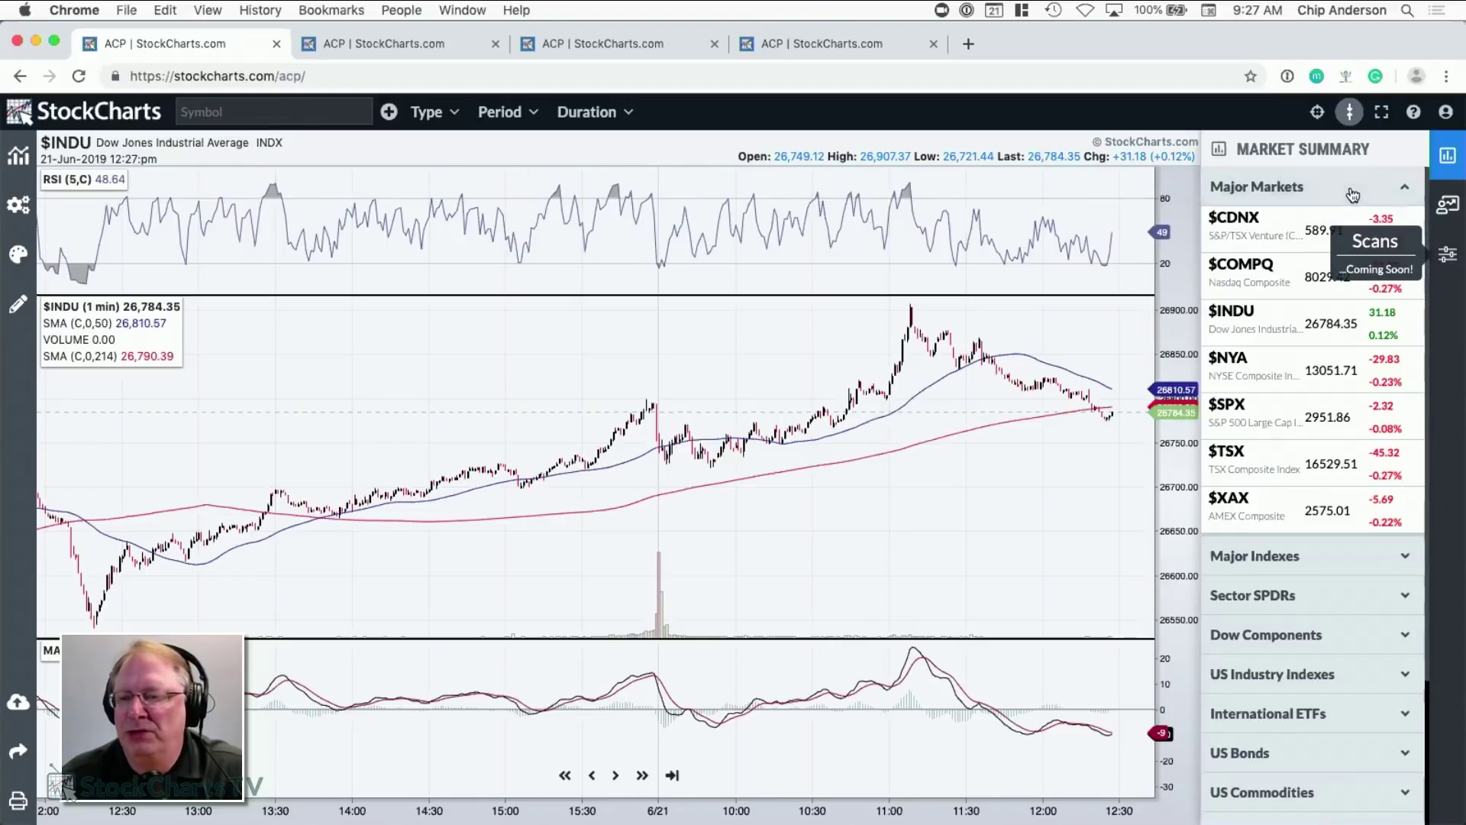
{"action": "left_click", "coordinate": [1253, 238]}
{"action": "left_click", "coordinate": [1245, 276]}
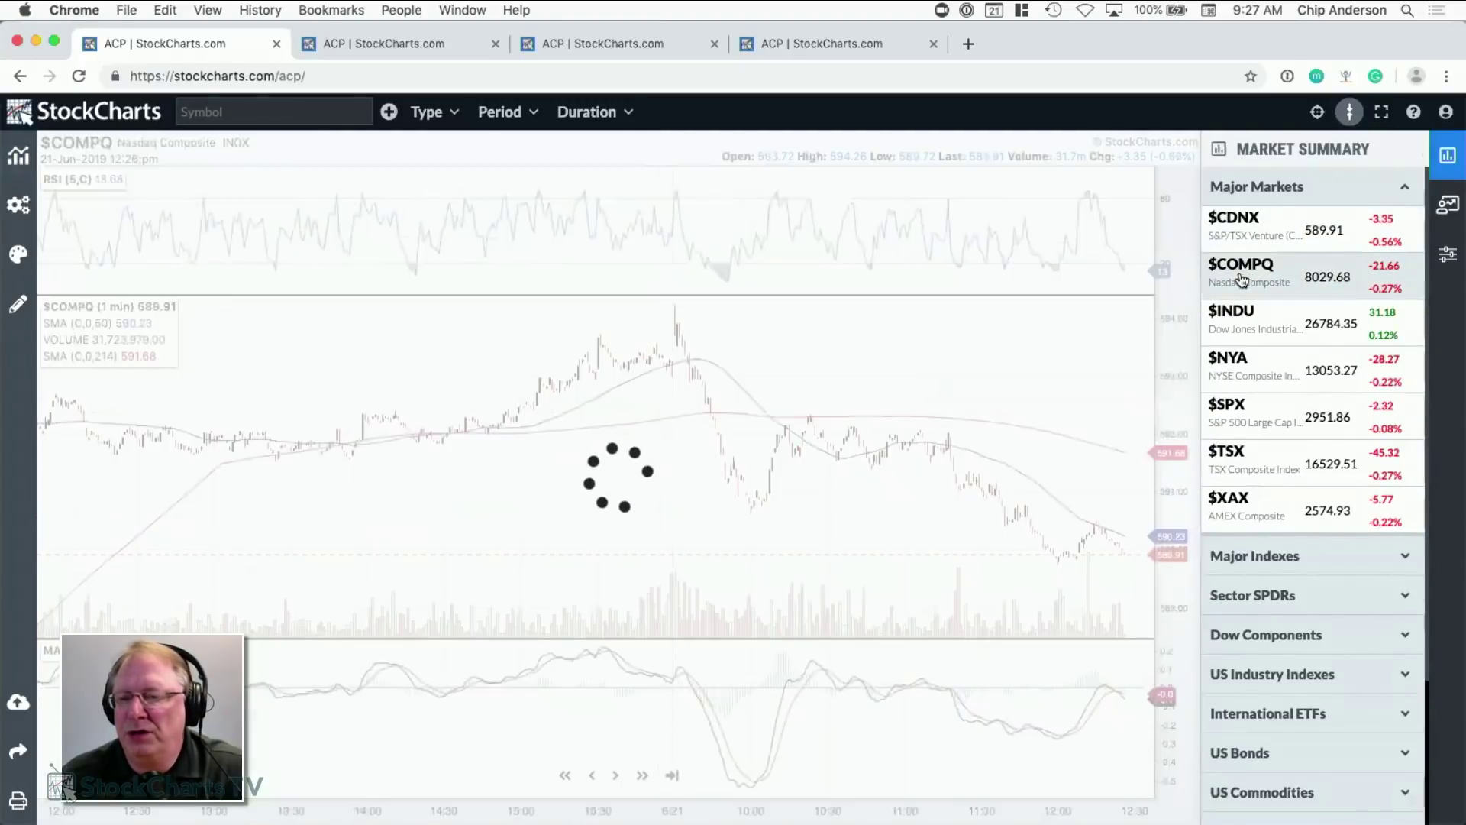
- Expand Dow Components, collapse Major Markets, and chart AAPL followed by CAT
{"action": "left_click", "coordinate": [1283, 639]}
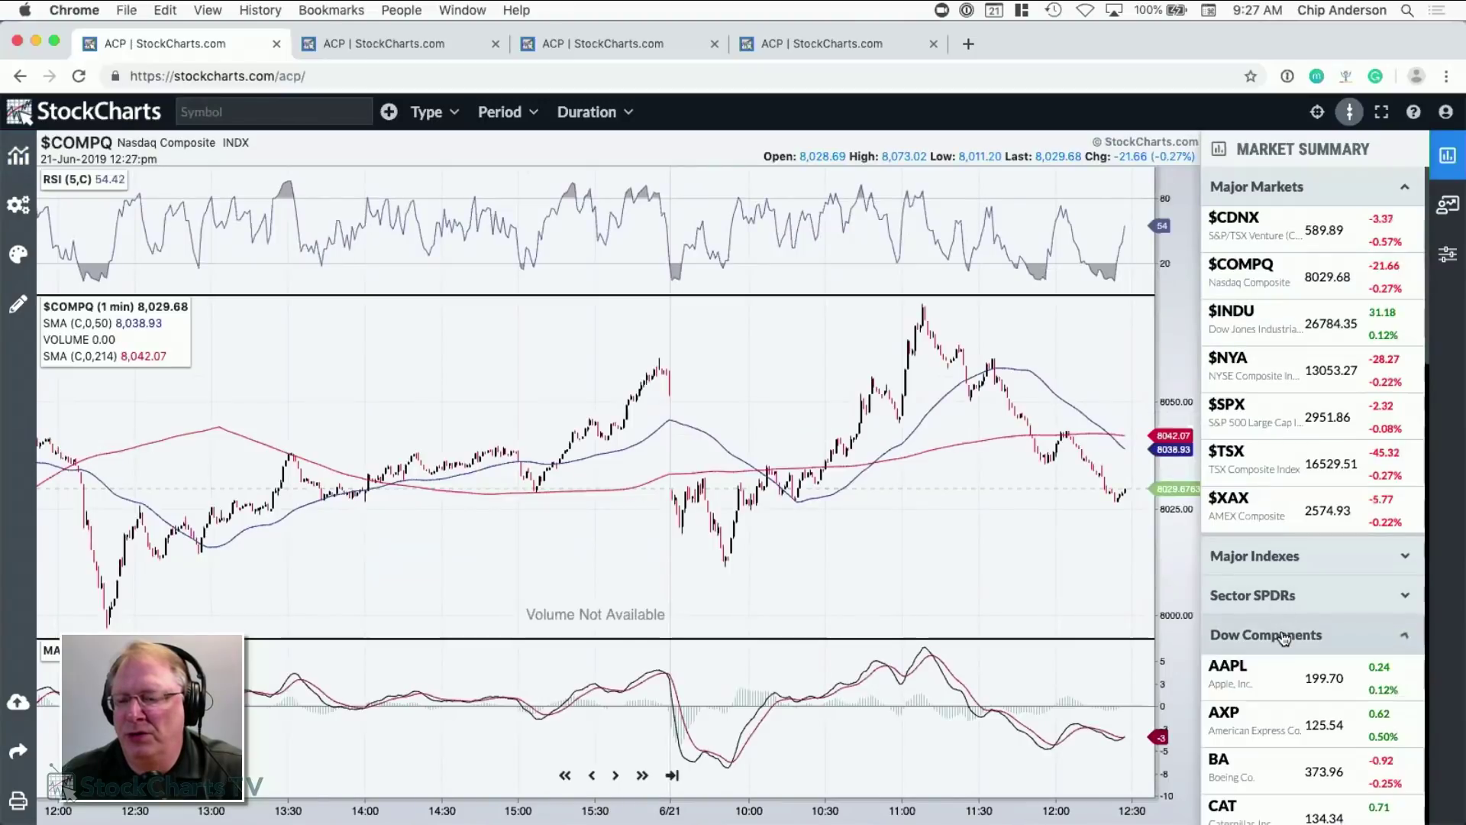
{"action": "left_click", "coordinate": [1405, 186]}
{"action": "left_click", "coordinate": [1245, 357]}
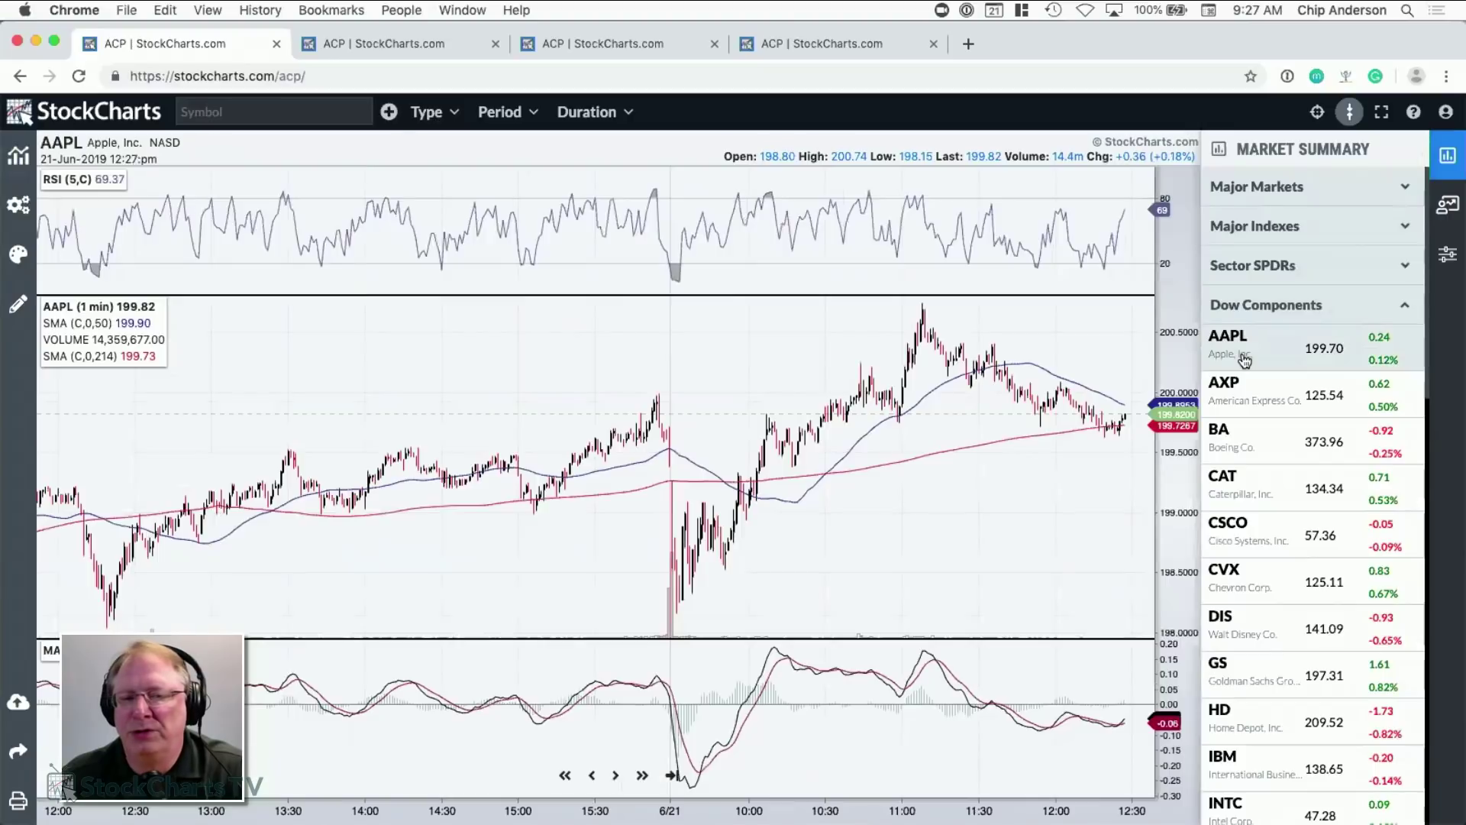
{"action": "left_click", "coordinate": [1258, 490]}
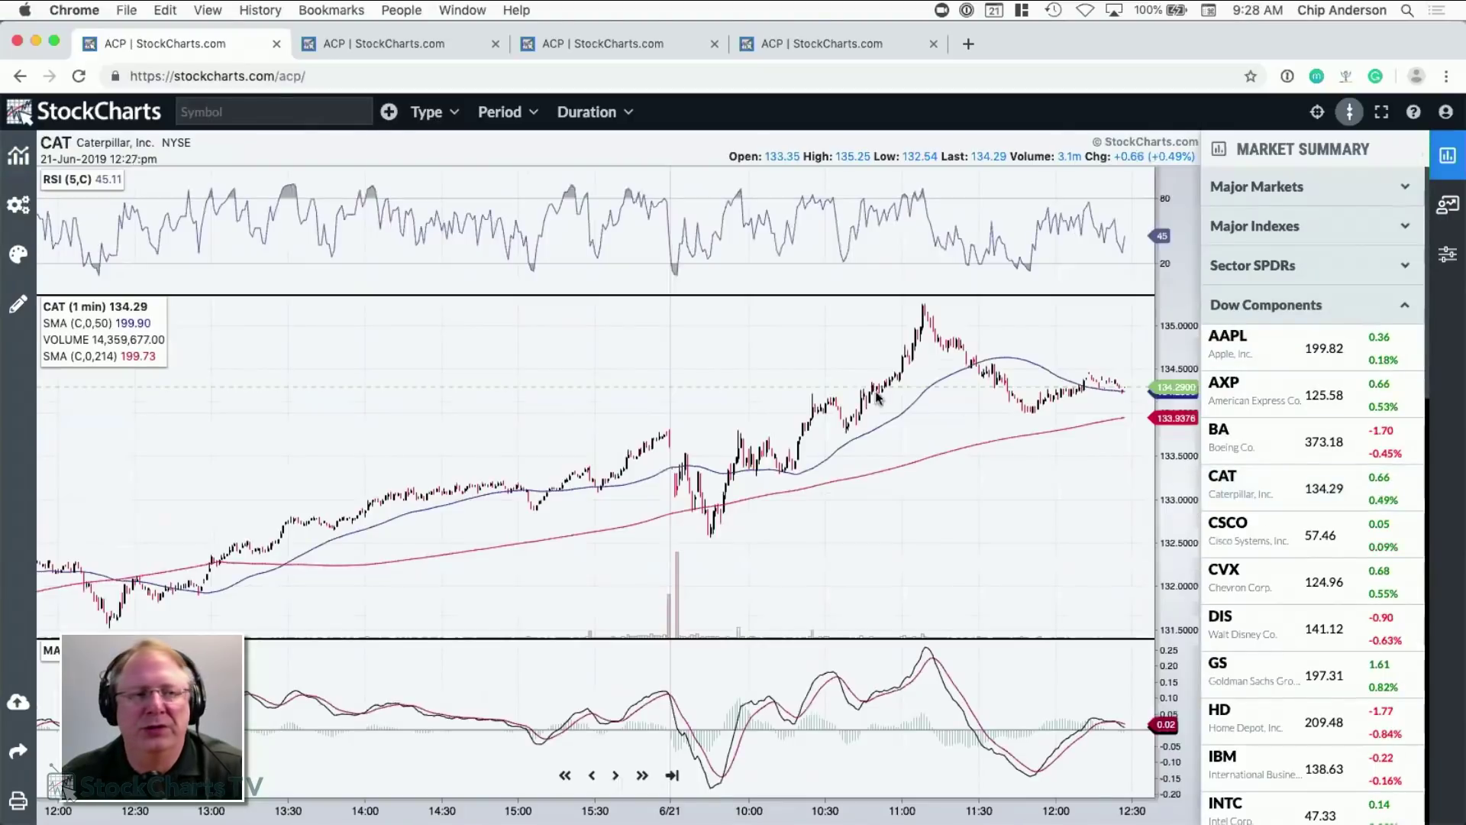
- Switch to the daily $INDU chart with ZigZag and many indicators, and turn off fitting all plots to the window height
{"action": "left_click", "coordinate": [378, 40]}
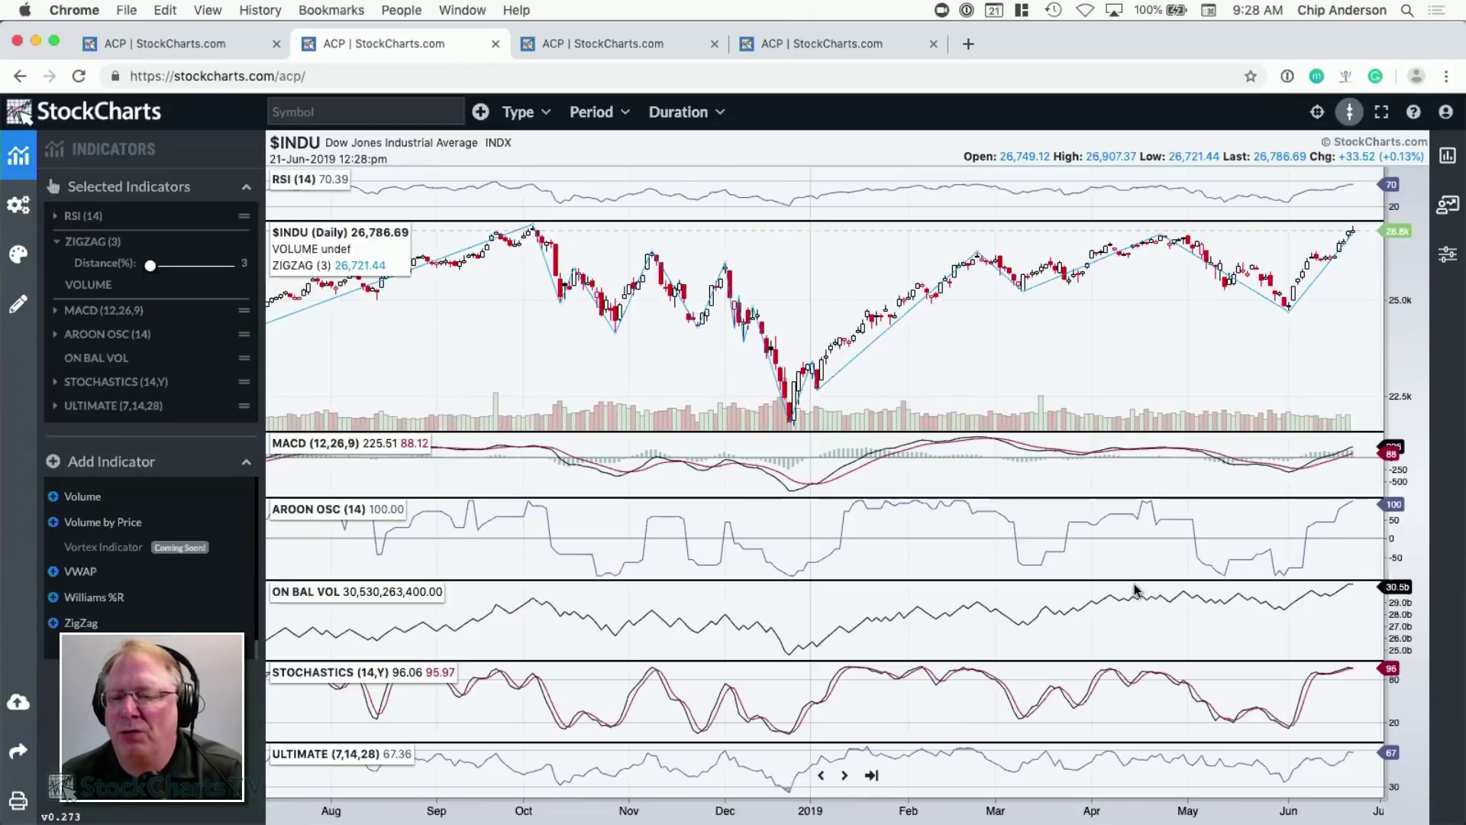
{"action": "left_click", "coordinate": [1350, 114]}
{"action": "left_click", "coordinate": [1350, 113]}
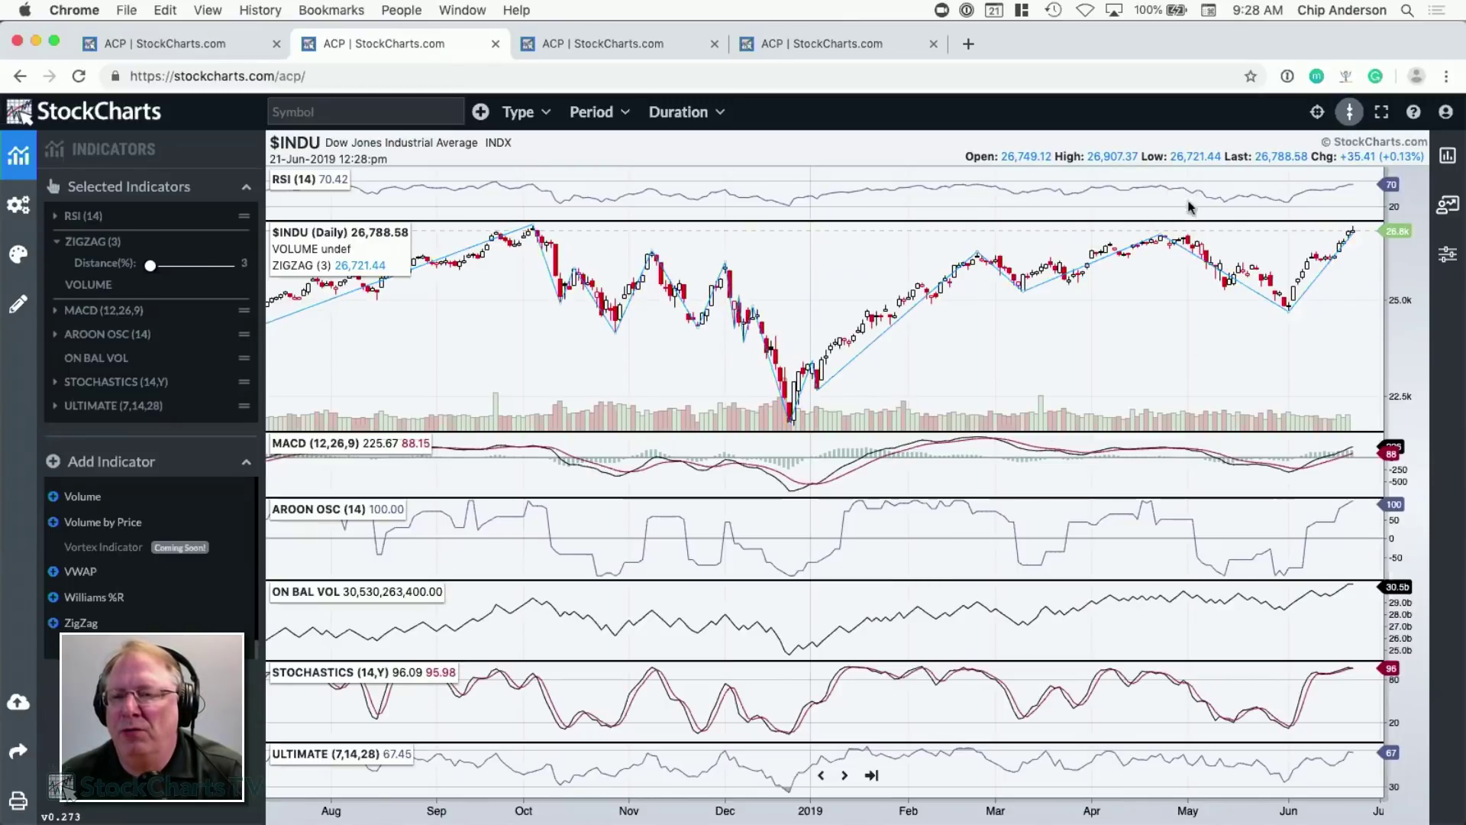
{"action": "left_click", "coordinate": [1351, 112]}
{"action": "left_click", "coordinate": [1352, 112]}
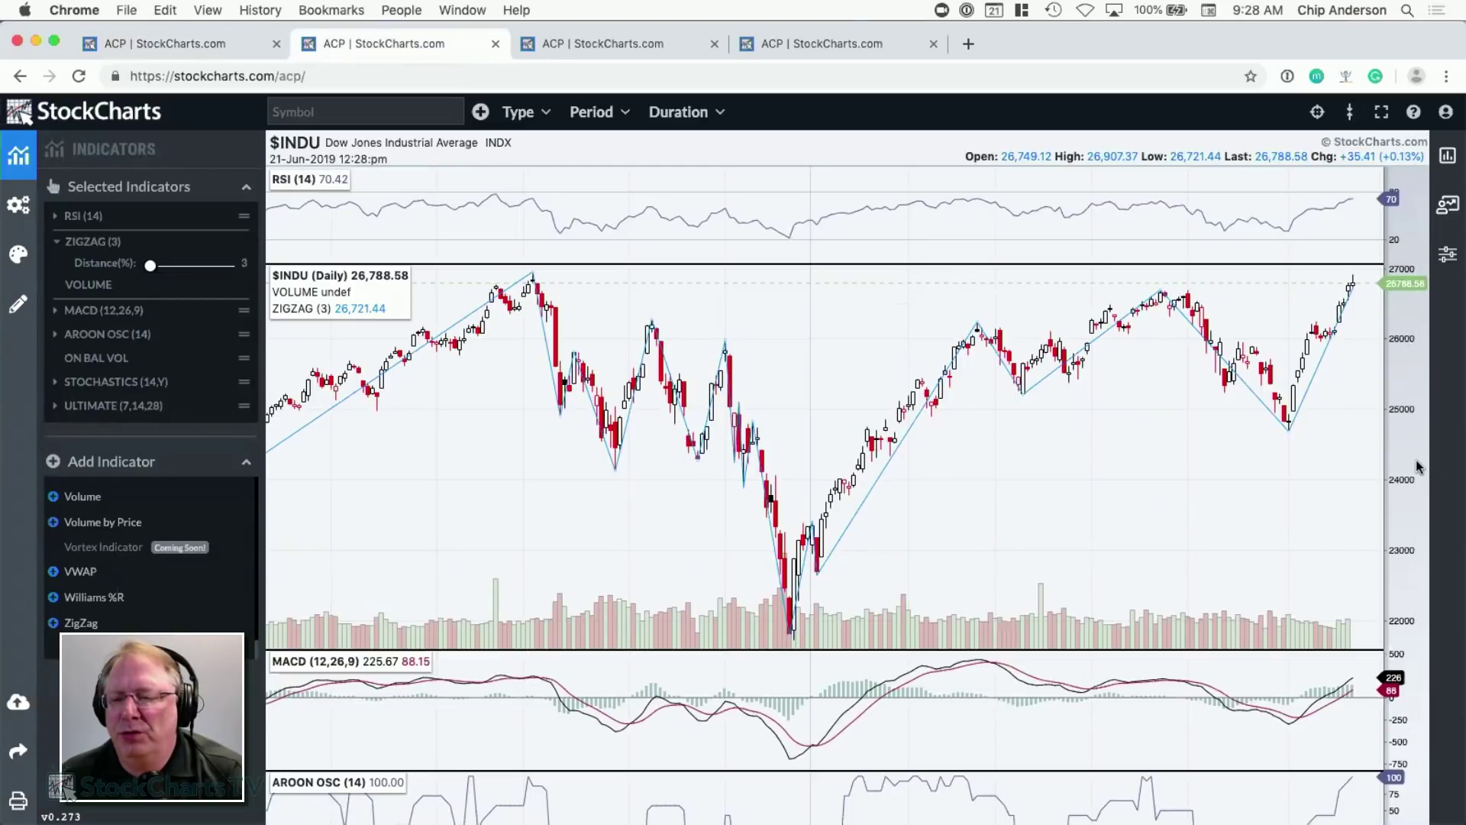
- Look through the full-height indicator plots below the price plot and fit all plots to the window height again
{"action": "scroll", "coordinate": [1419, 467], "scroll_direction": "down", "scroll_amount": 2}
{"action": "left_click_drag", "start_coordinate": [1422, 467], "coordinate": [1414, 802]}
{"action": "left_click_drag", "start_coordinate": [1414, 639], "coordinate": [1418, 405]}
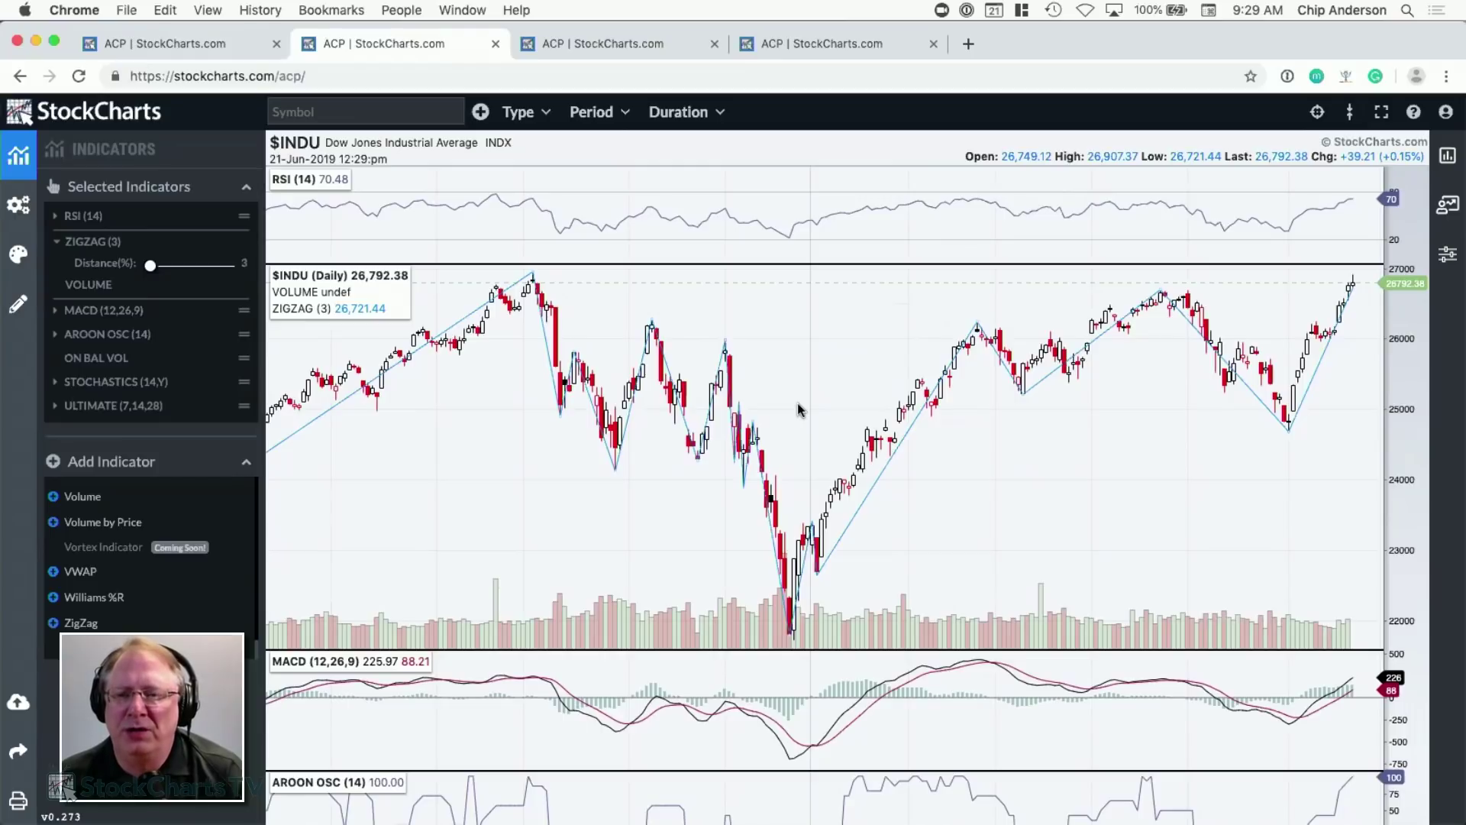
{"action": "left_click", "coordinate": [1351, 115]}
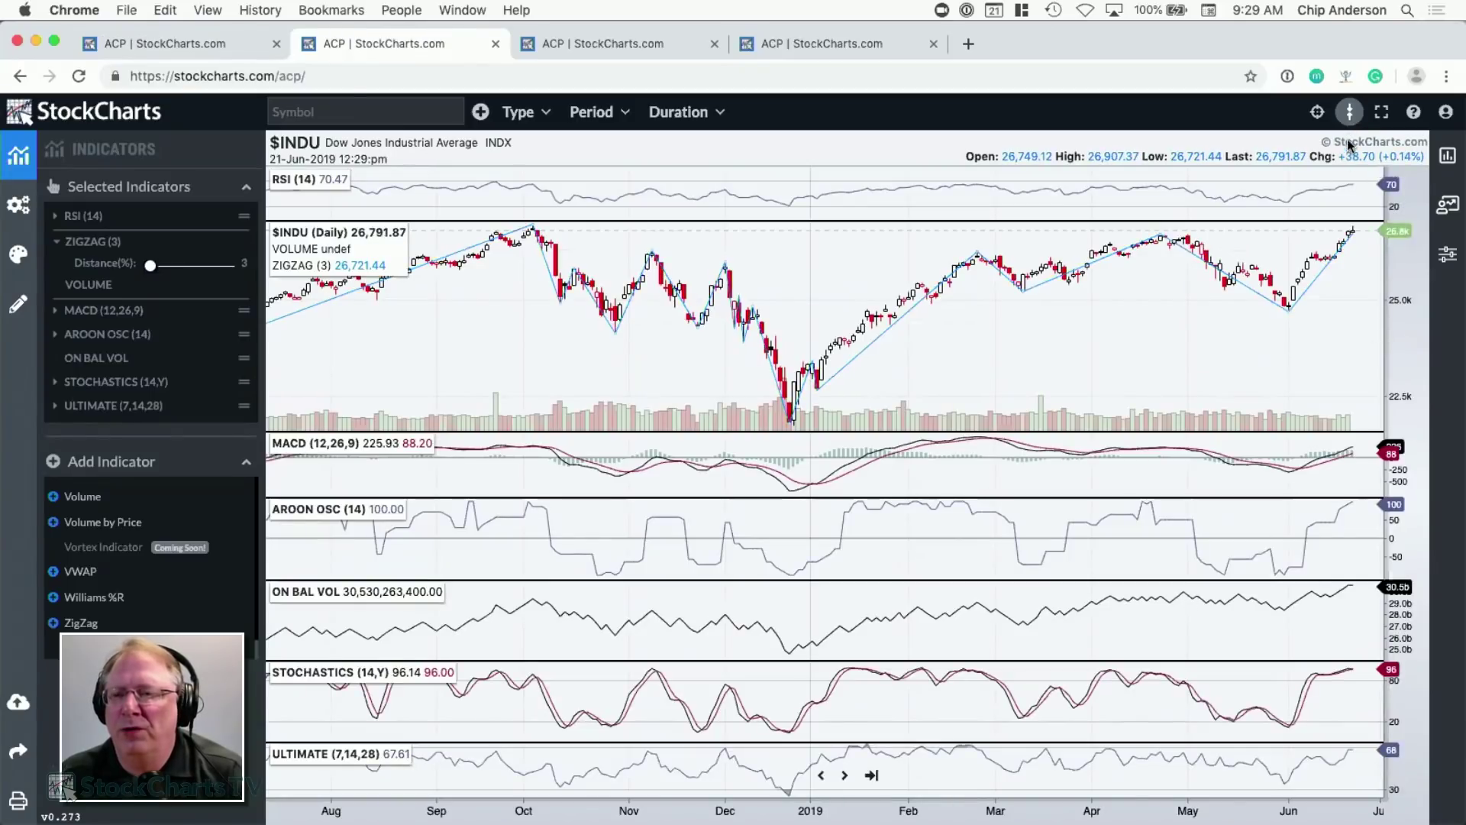
- Compare the full-height plots with the fitted layout once more, ending with all plots fitted to the window
{"action": "left_click", "coordinate": [1350, 113]}
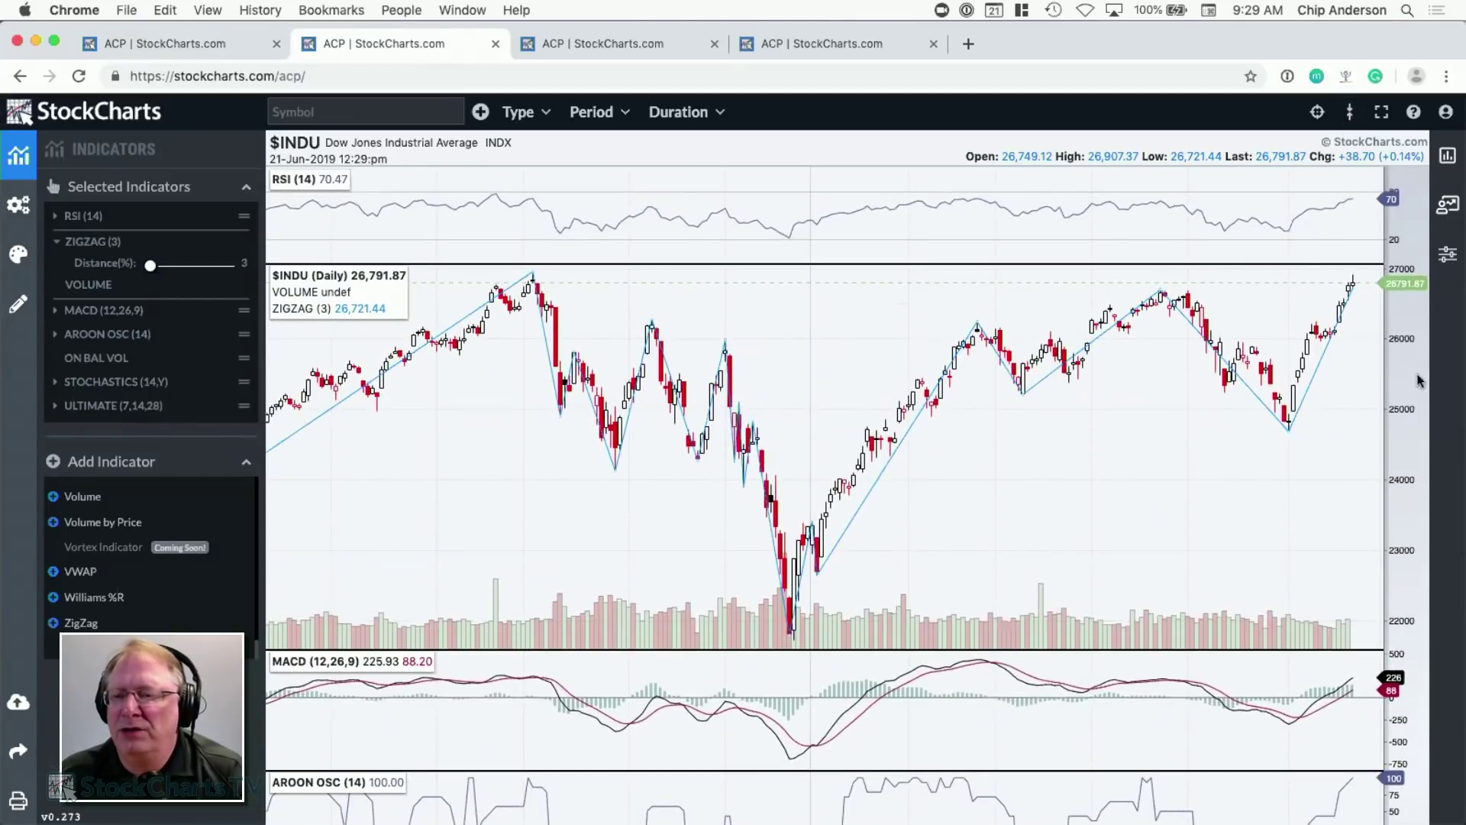
{"action": "scroll", "coordinate": [1351, 420], "scroll_direction": "down", "scroll_amount": 10}
{"action": "scroll", "coordinate": [1352, 420], "scroll_direction": "up", "scroll_amount": 10}
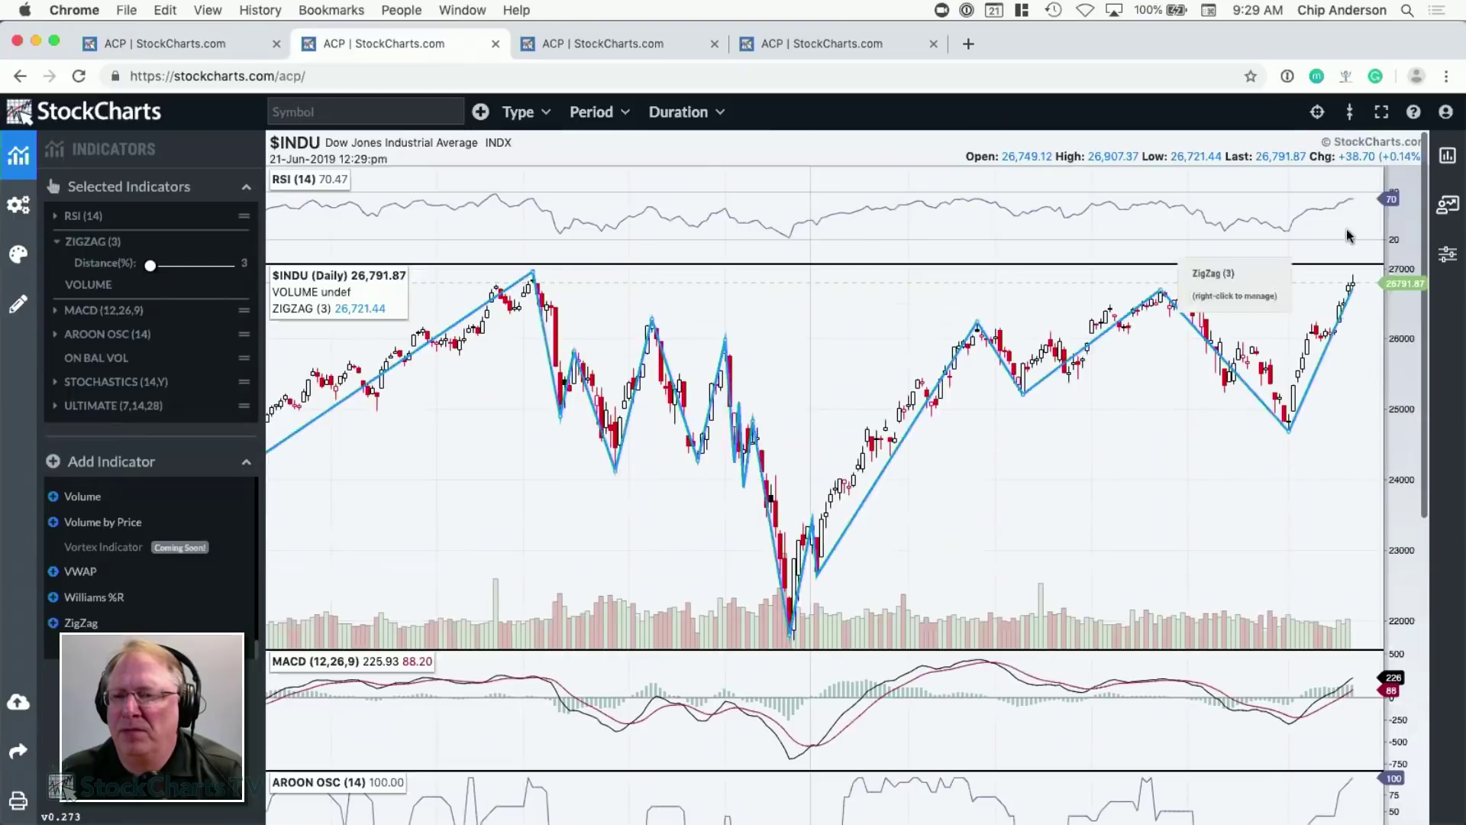
{"action": "left_click", "coordinate": [1350, 111]}
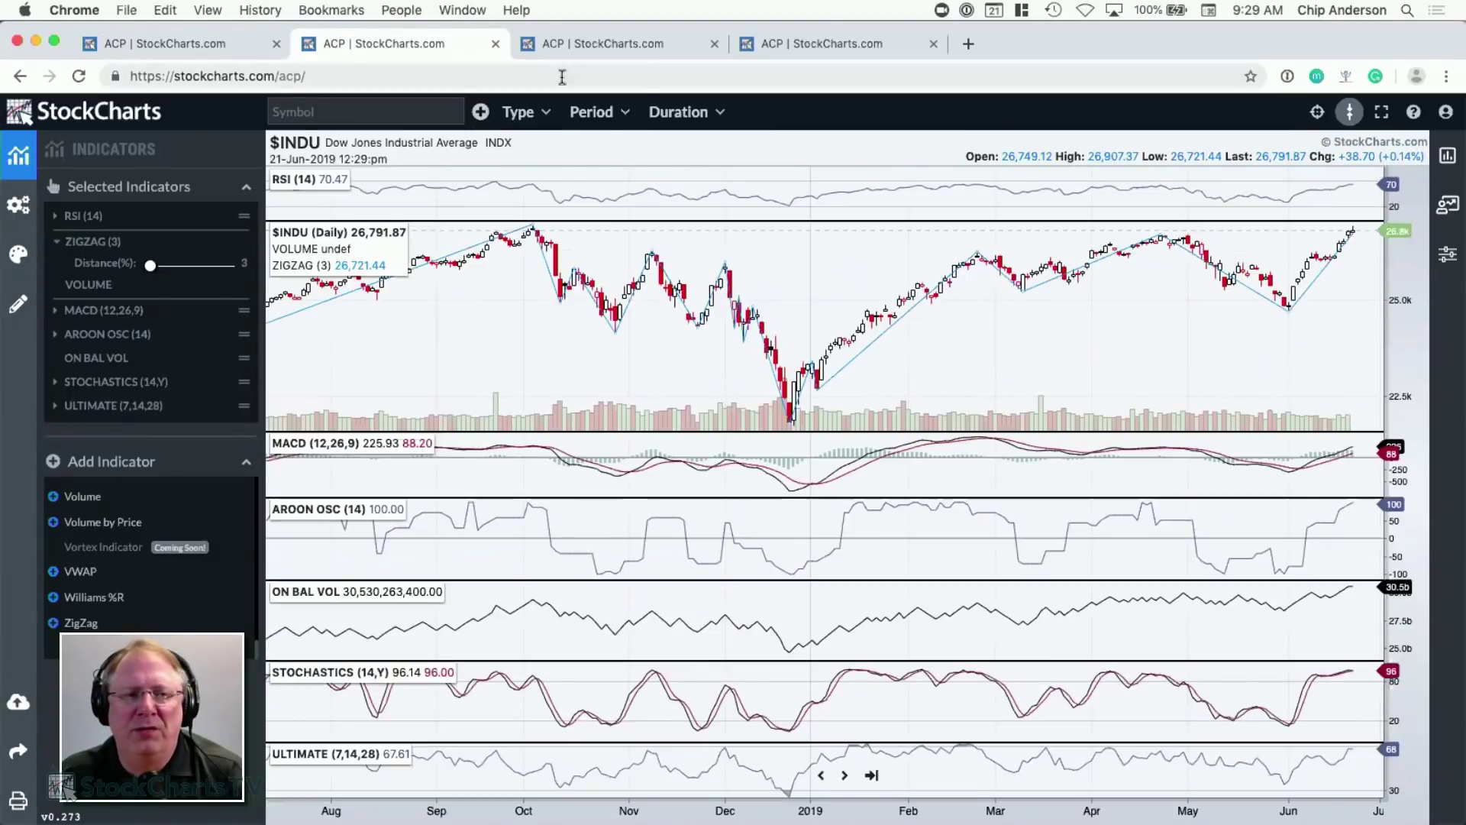
- Switch to the four-chart AXP, BA, DIS and JPM layout and add IBM as an extra chart
{"action": "left_click", "coordinate": [594, 41]}
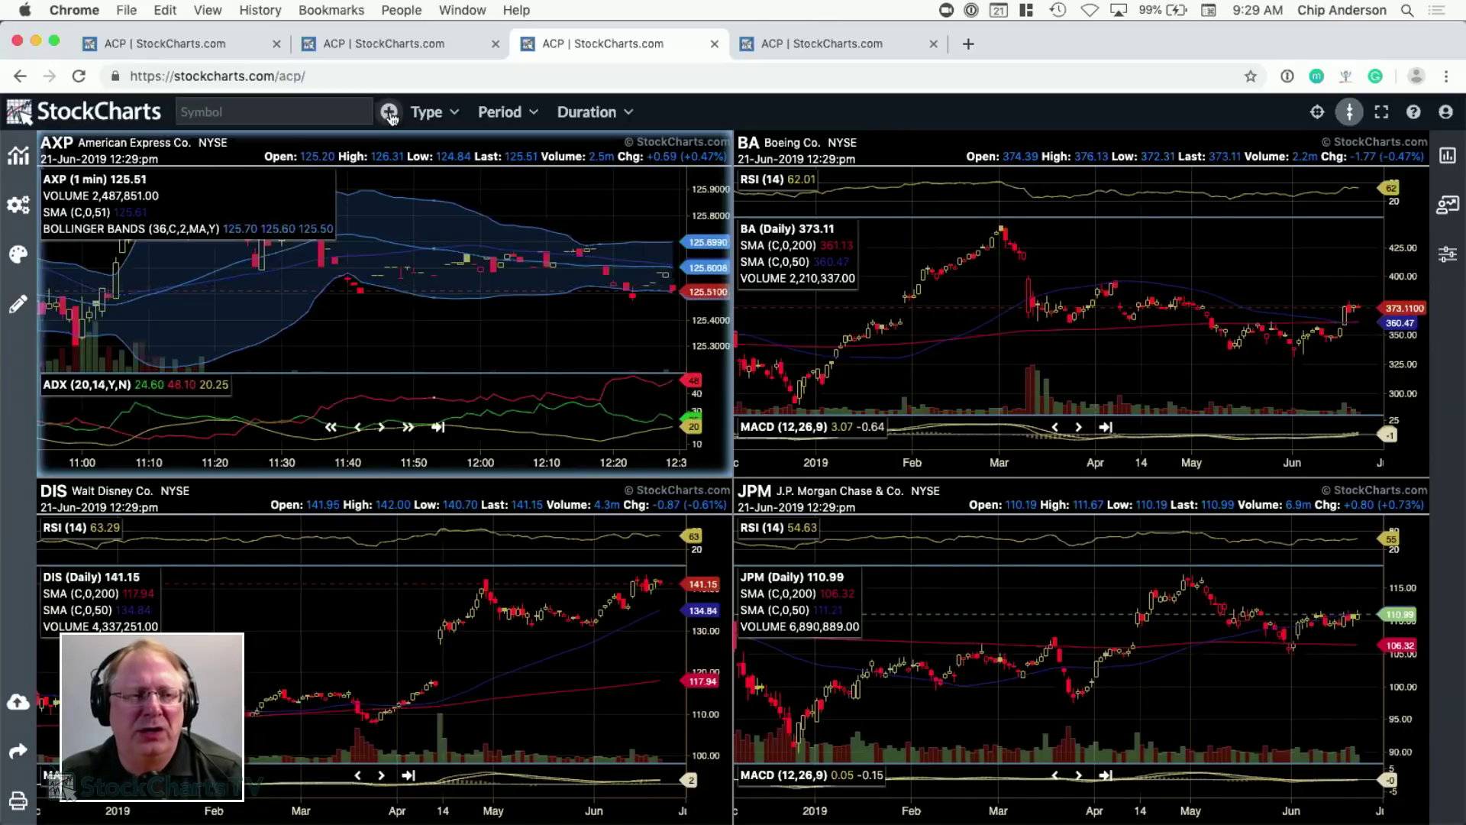
{"action": "left_click", "coordinate": [343, 113]}
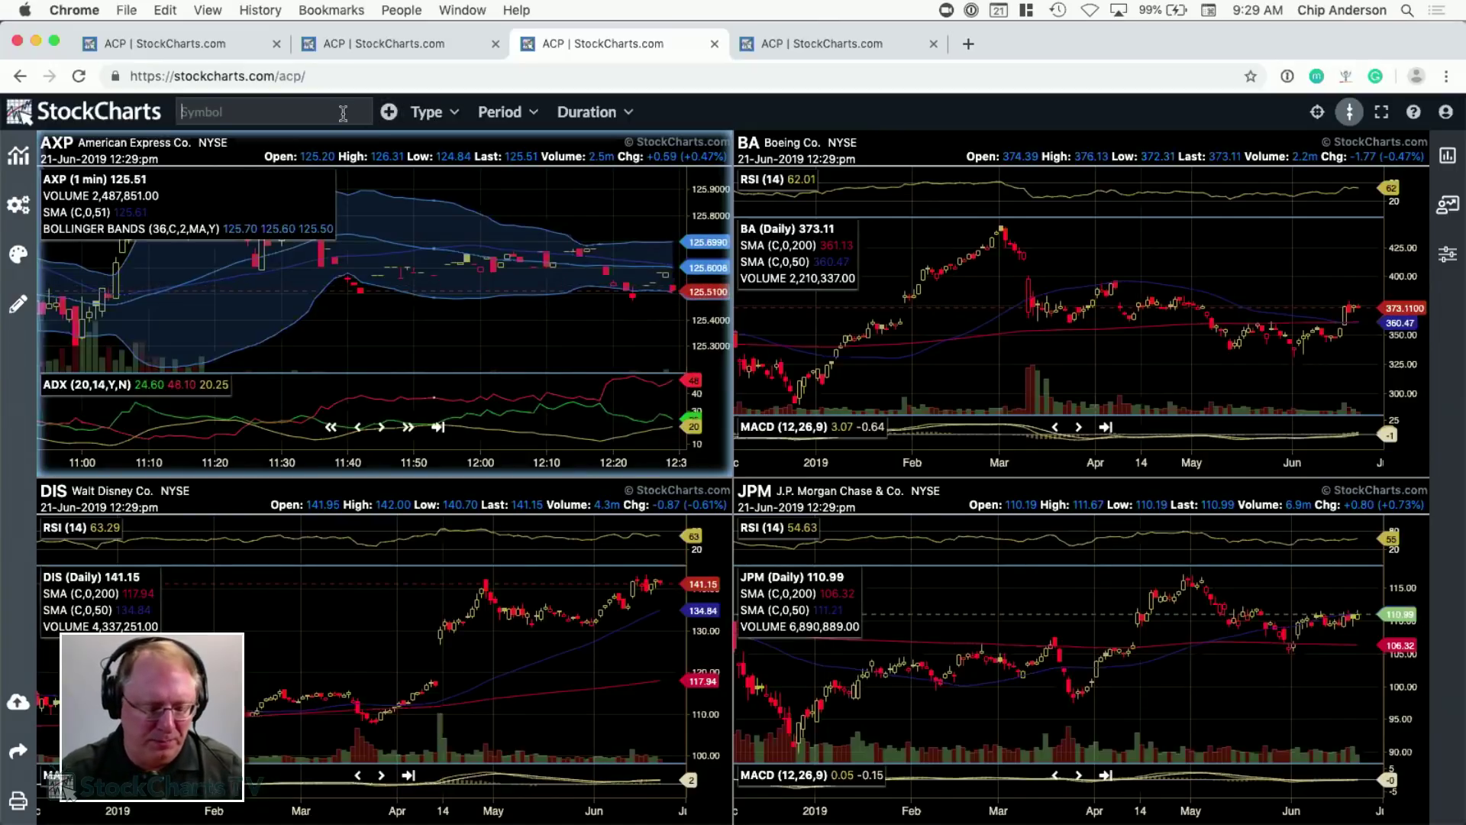
{"action": "type", "text": "ibm"}
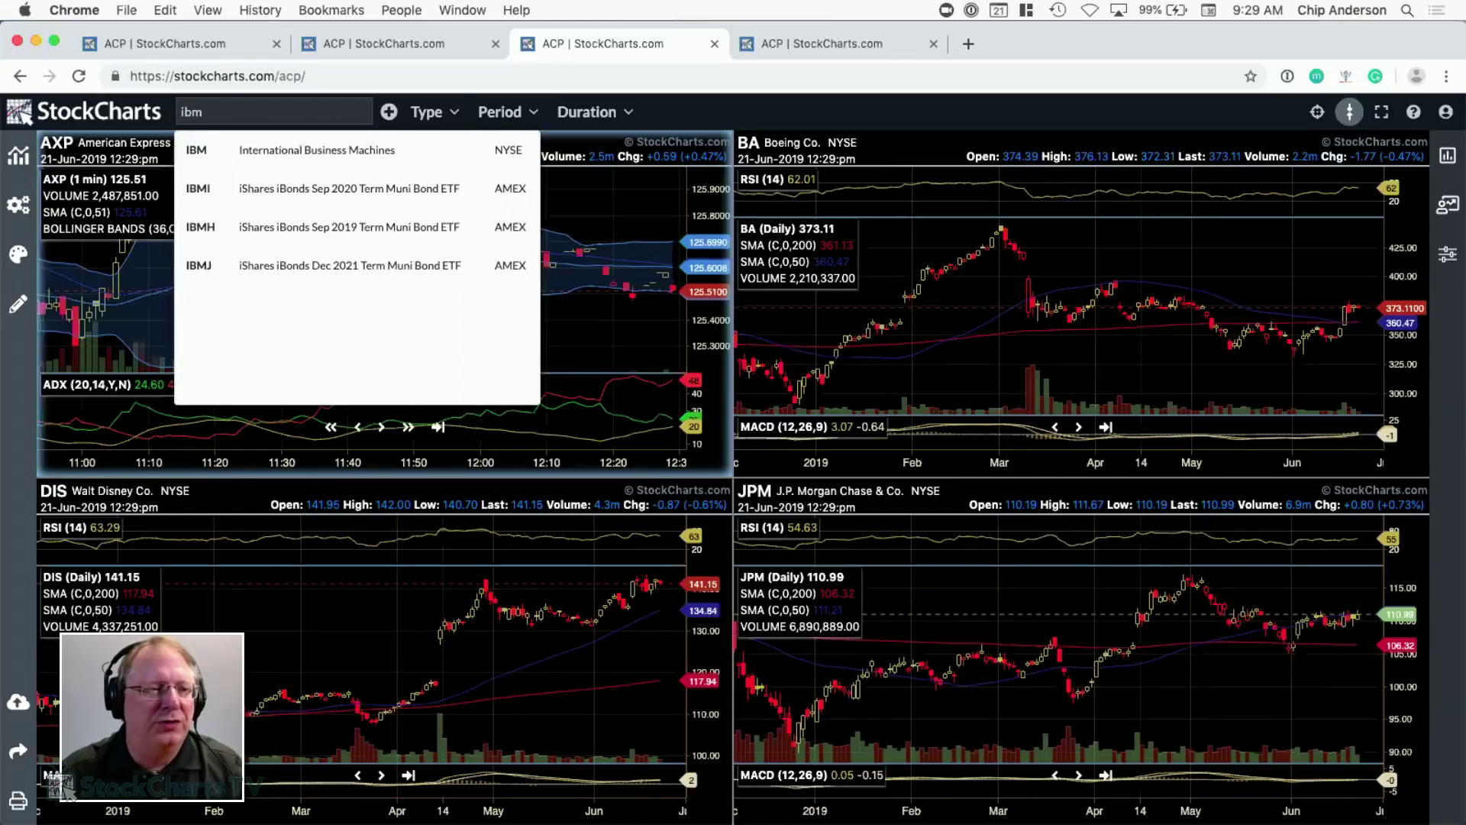
{"action": "left_click", "coordinate": [389, 113]}
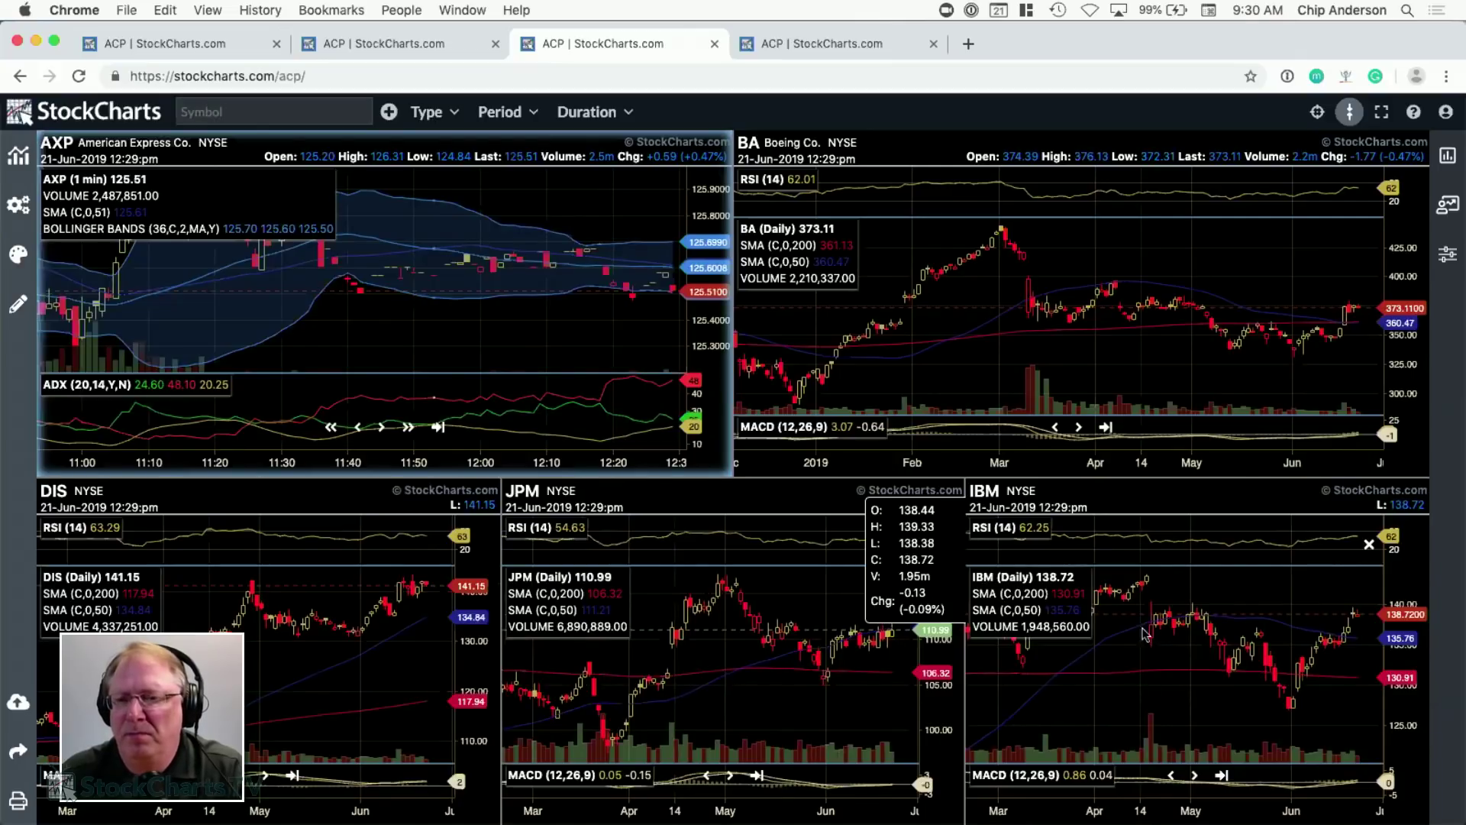
- Switch to the daily $INDU chart with horizontal volume bars and examine how the bars adapt to the visible date range
{"action": "left_click", "coordinate": [808, 47]}
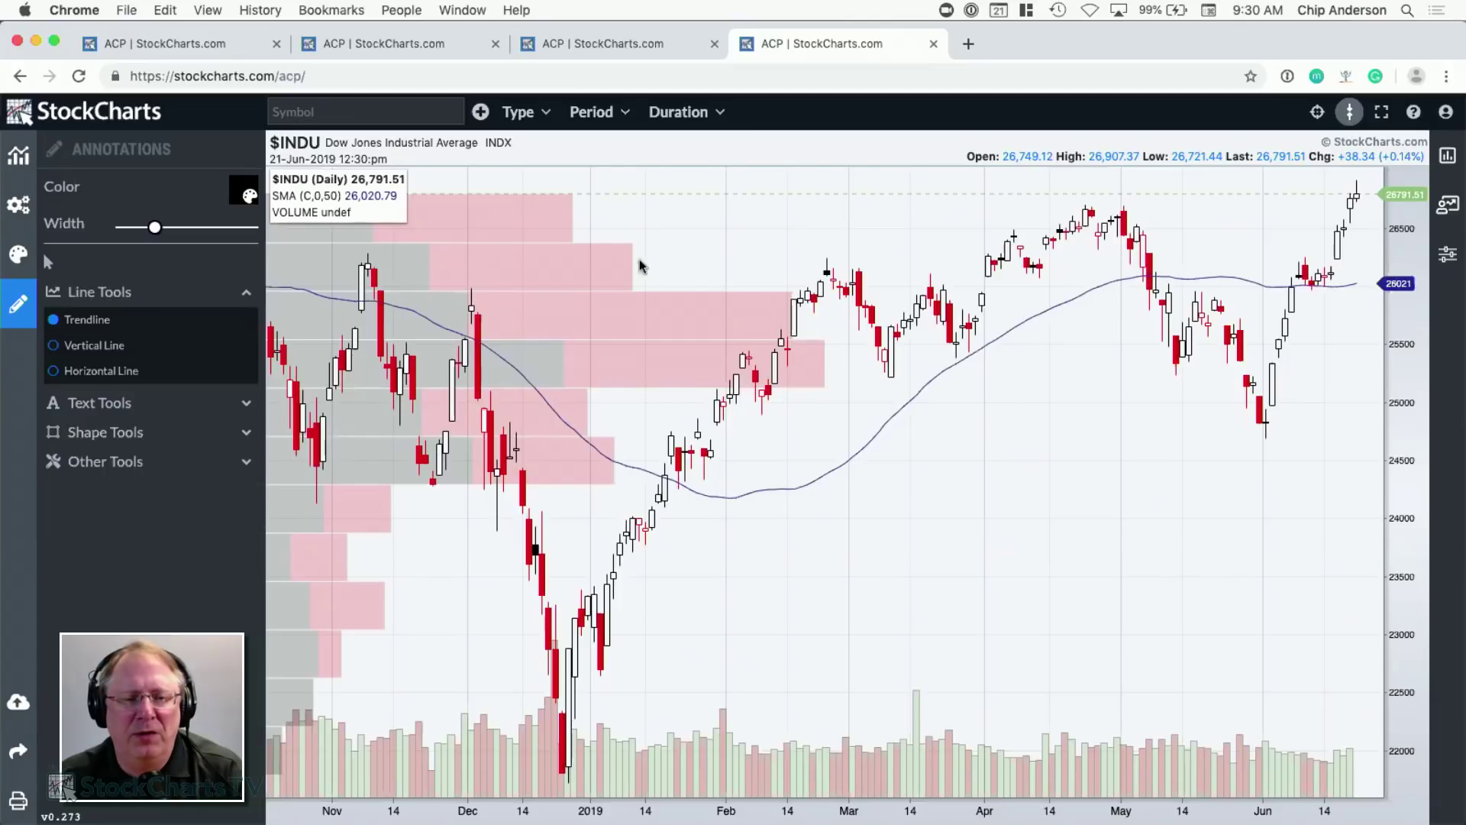
{"action": "left_click_drag", "start_coordinate": [874, 607], "coordinate": [1107, 541]}
{"action": "scroll", "coordinate": [595, 474], "scroll_direction": "down", "scroll_amount": 5}
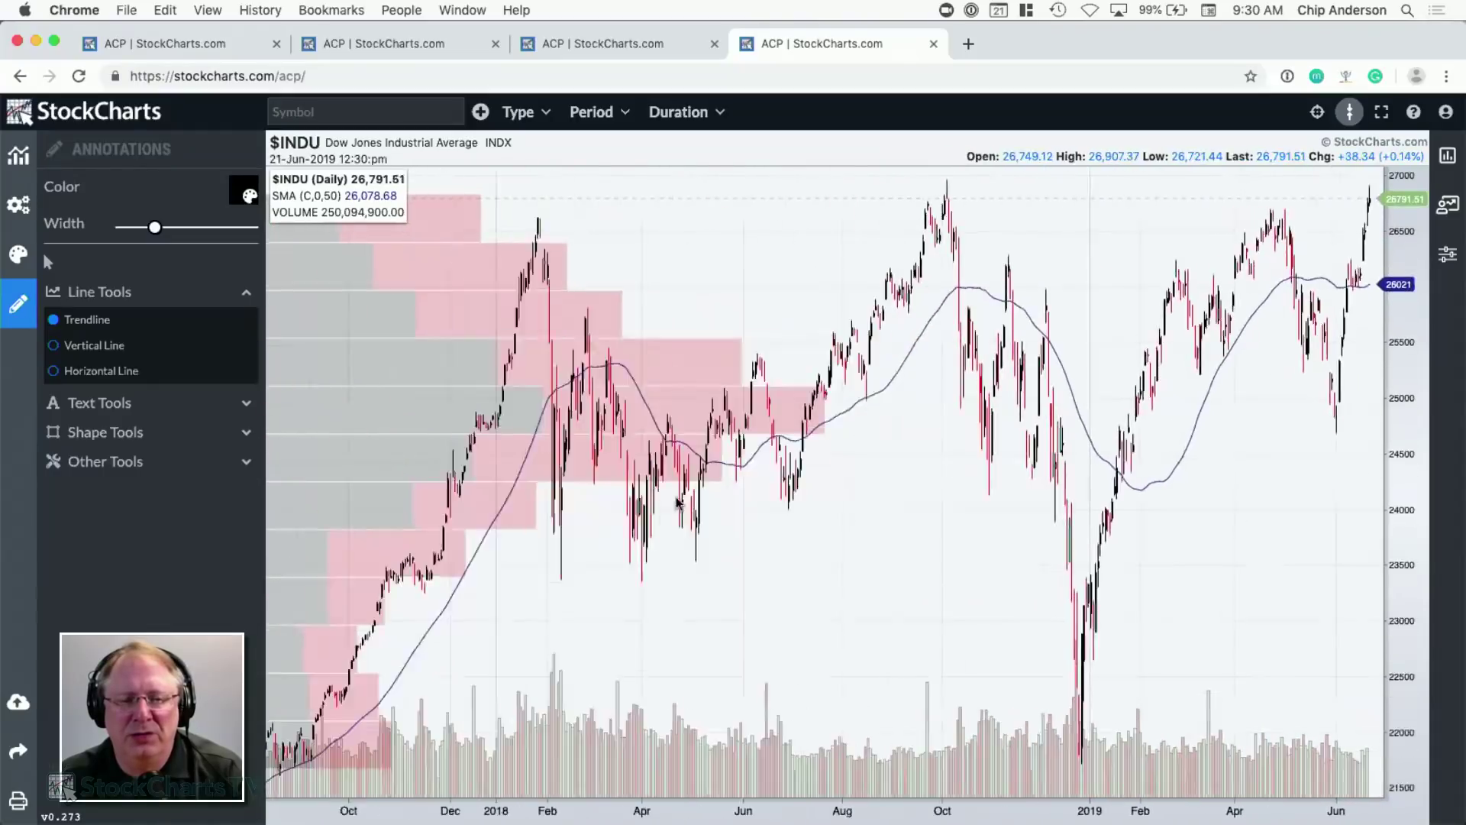
{"action": "scroll", "coordinate": [960, 534], "scroll_direction": "up", "scroll_amount": 3}
{"action": "scroll", "coordinate": [944, 540], "scroll_direction": "up", "scroll_amount": 4}
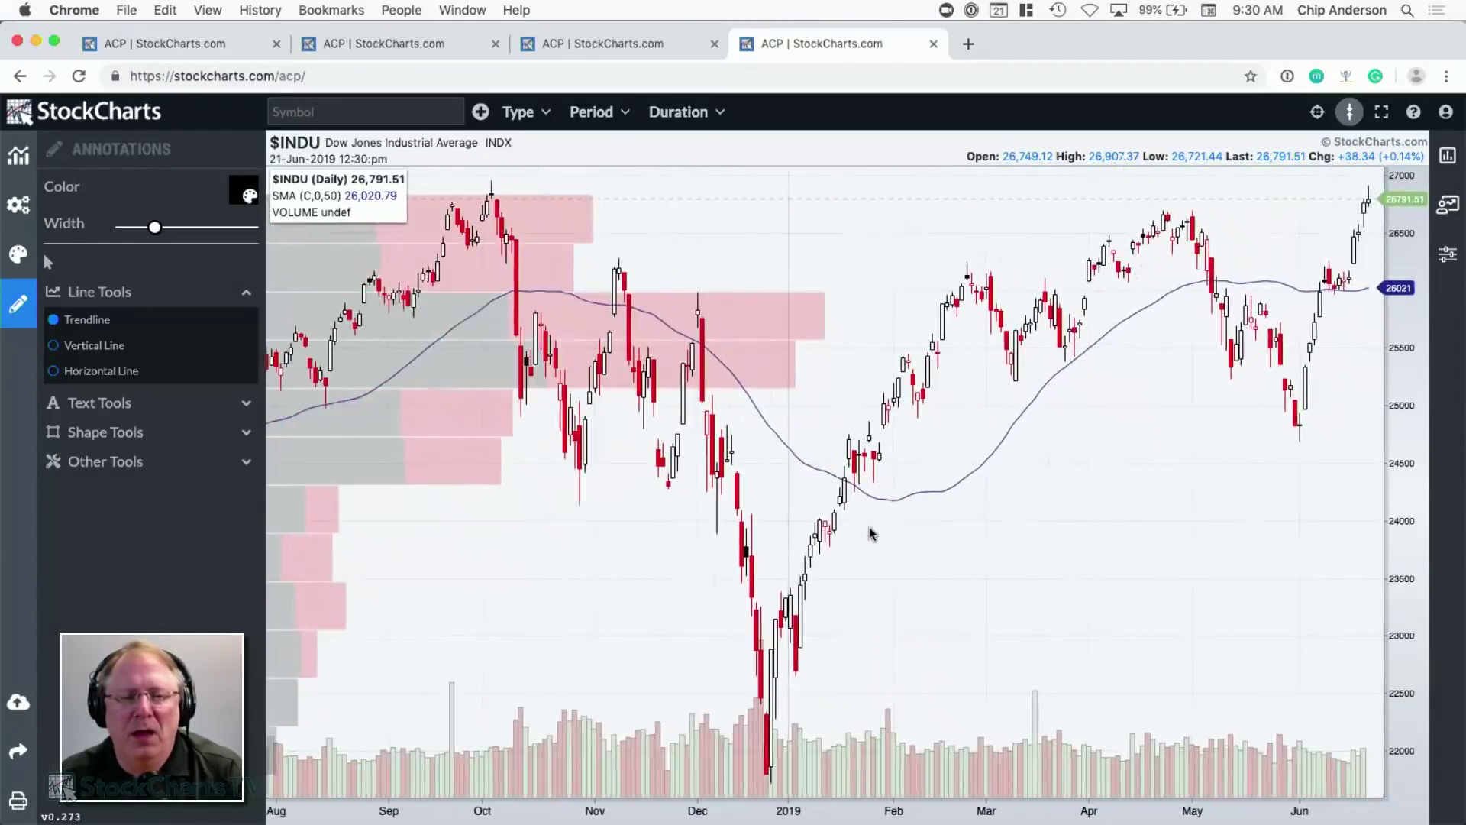
- Draw a trendline beneath the $INDU price lows from early February 2019, extending it to early May
{"action": "left_click", "coordinate": [19, 306]}
{"action": "left_click", "coordinate": [19, 307]}
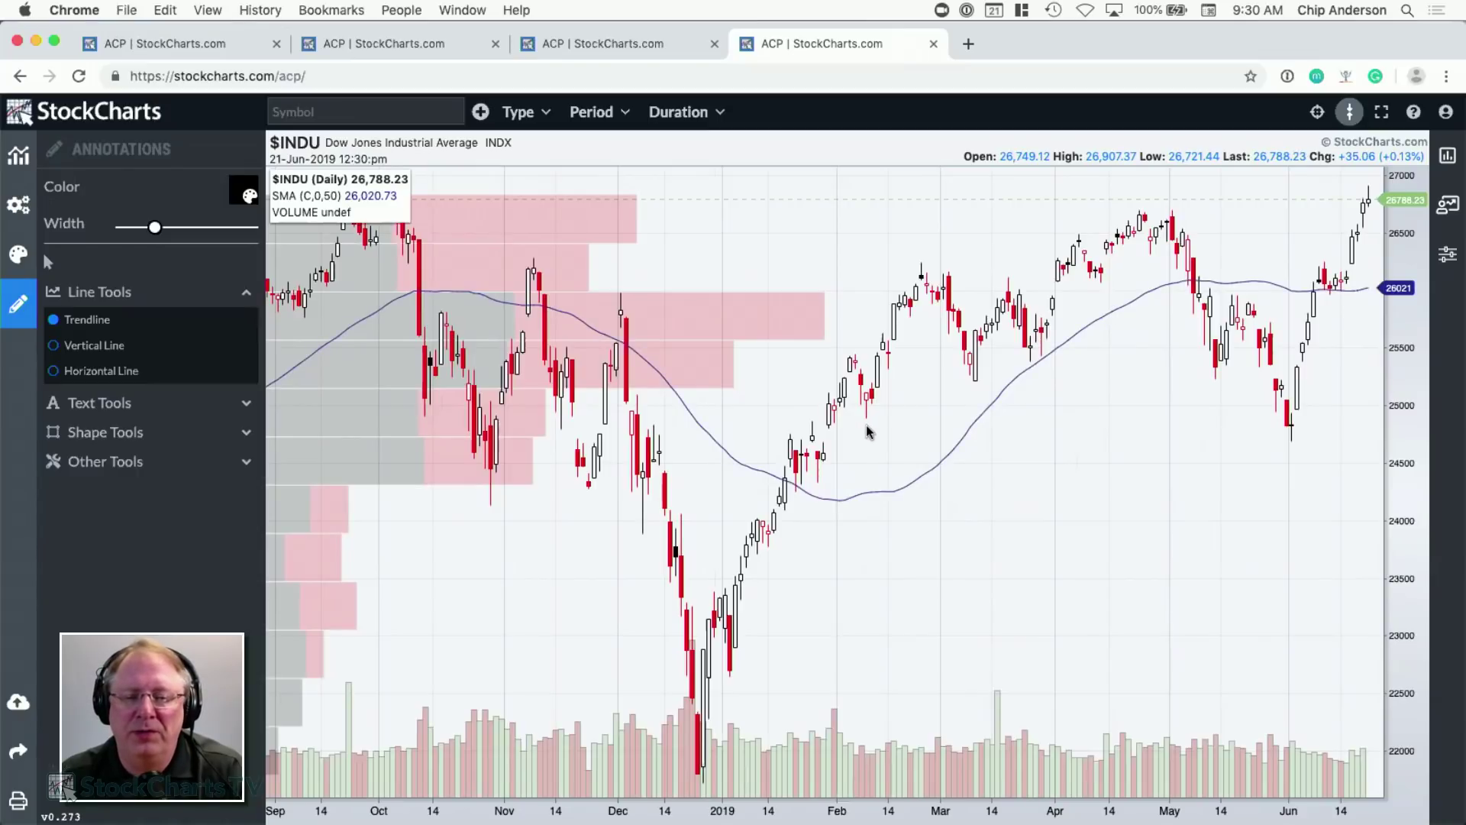
{"action": "mouse_move", "coordinate": [868, 425]}
{"action": "left_mouse_down"}
{"action": "mouse_move", "coordinate": [1106, 362]}
{"action": "mouse_move", "coordinate": [1184, 313]}
{"action": "left_mouse_up"}
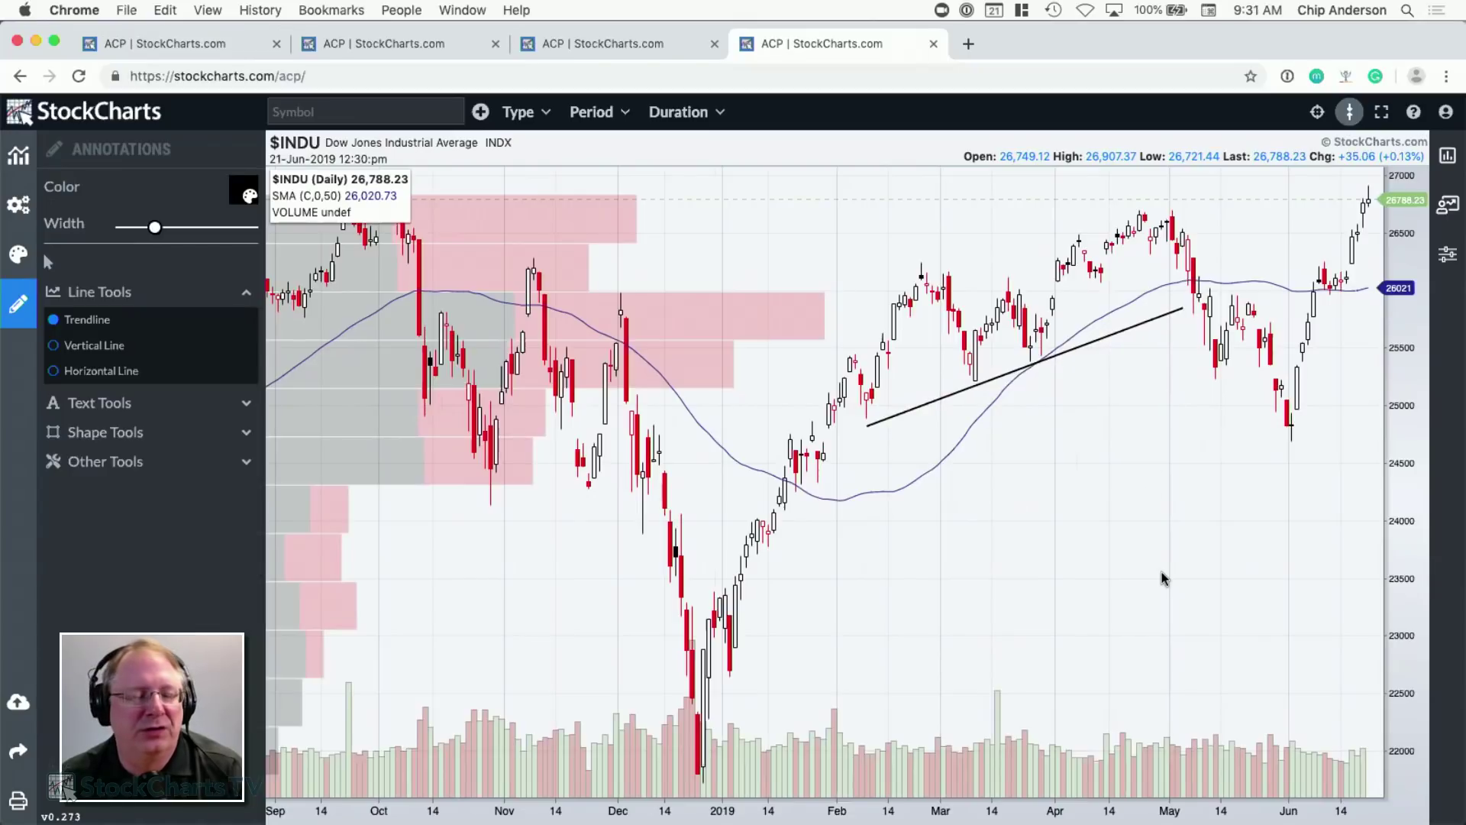
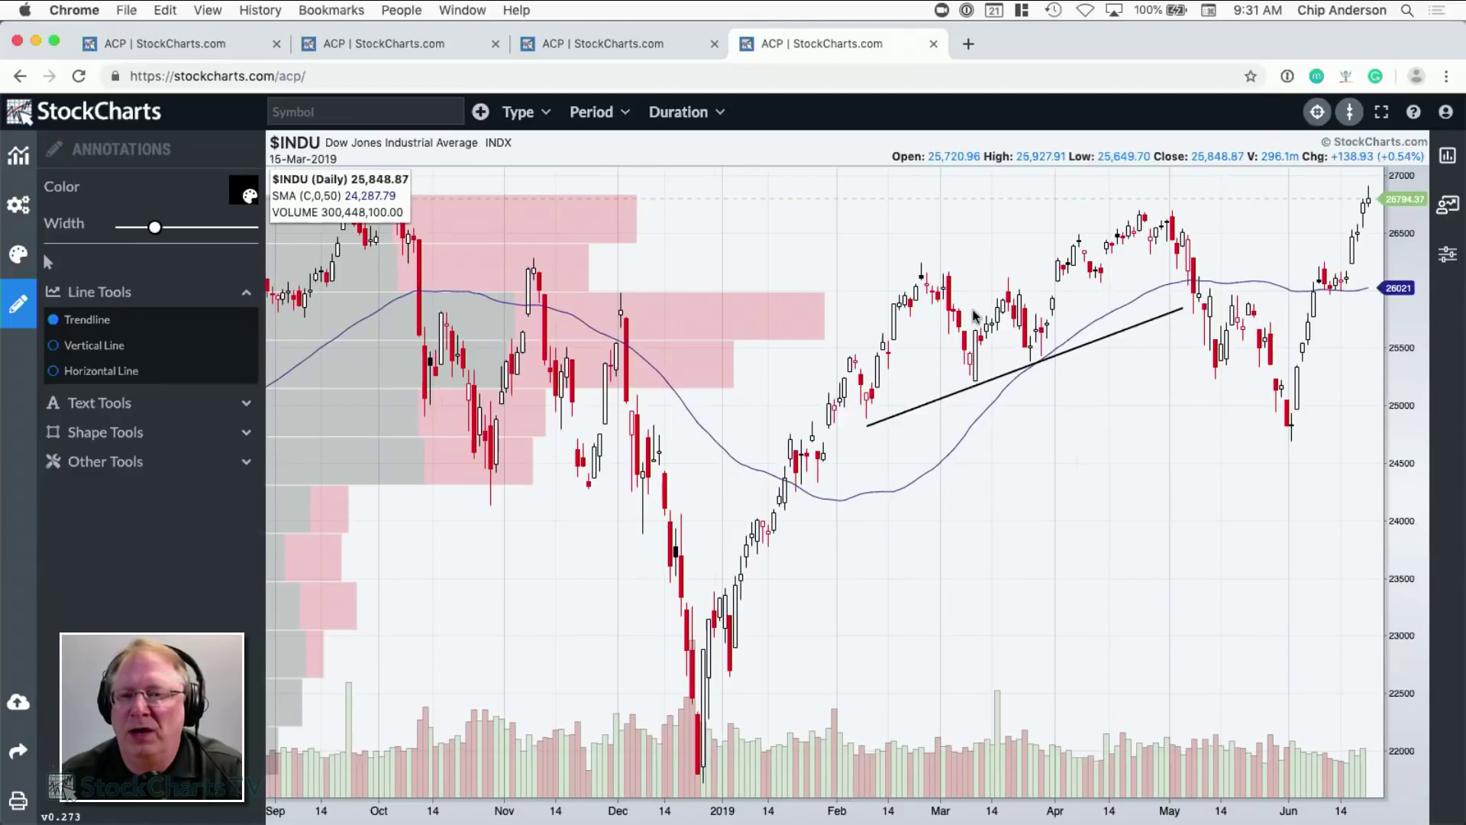
- Display the $INDU chart in full-screen mode and hide the annotation tools to widen the plot area
{"action": "left_click", "coordinate": [1382, 113]}
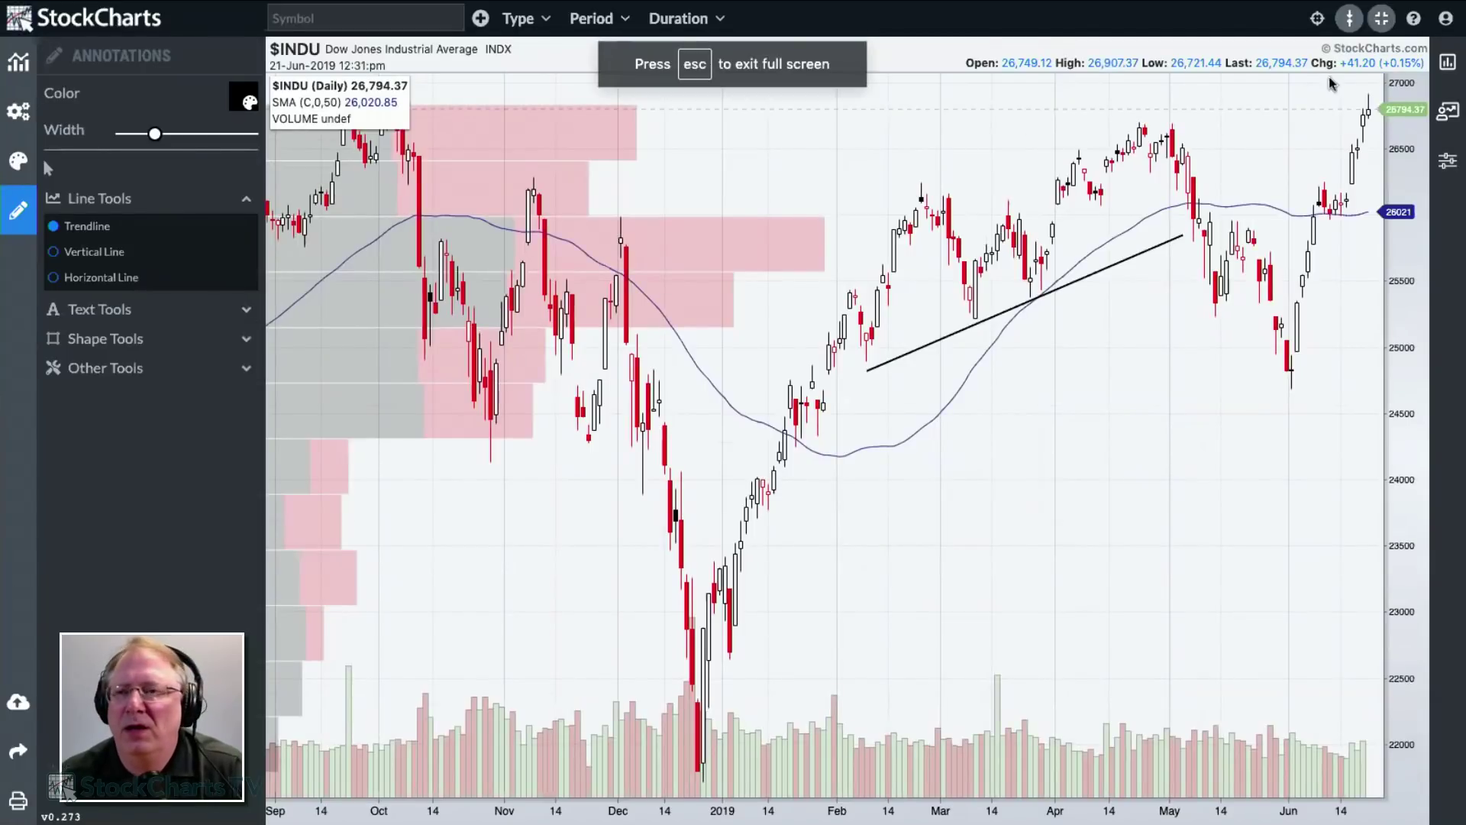
{"action": "left_click", "coordinate": [1381, 19]}
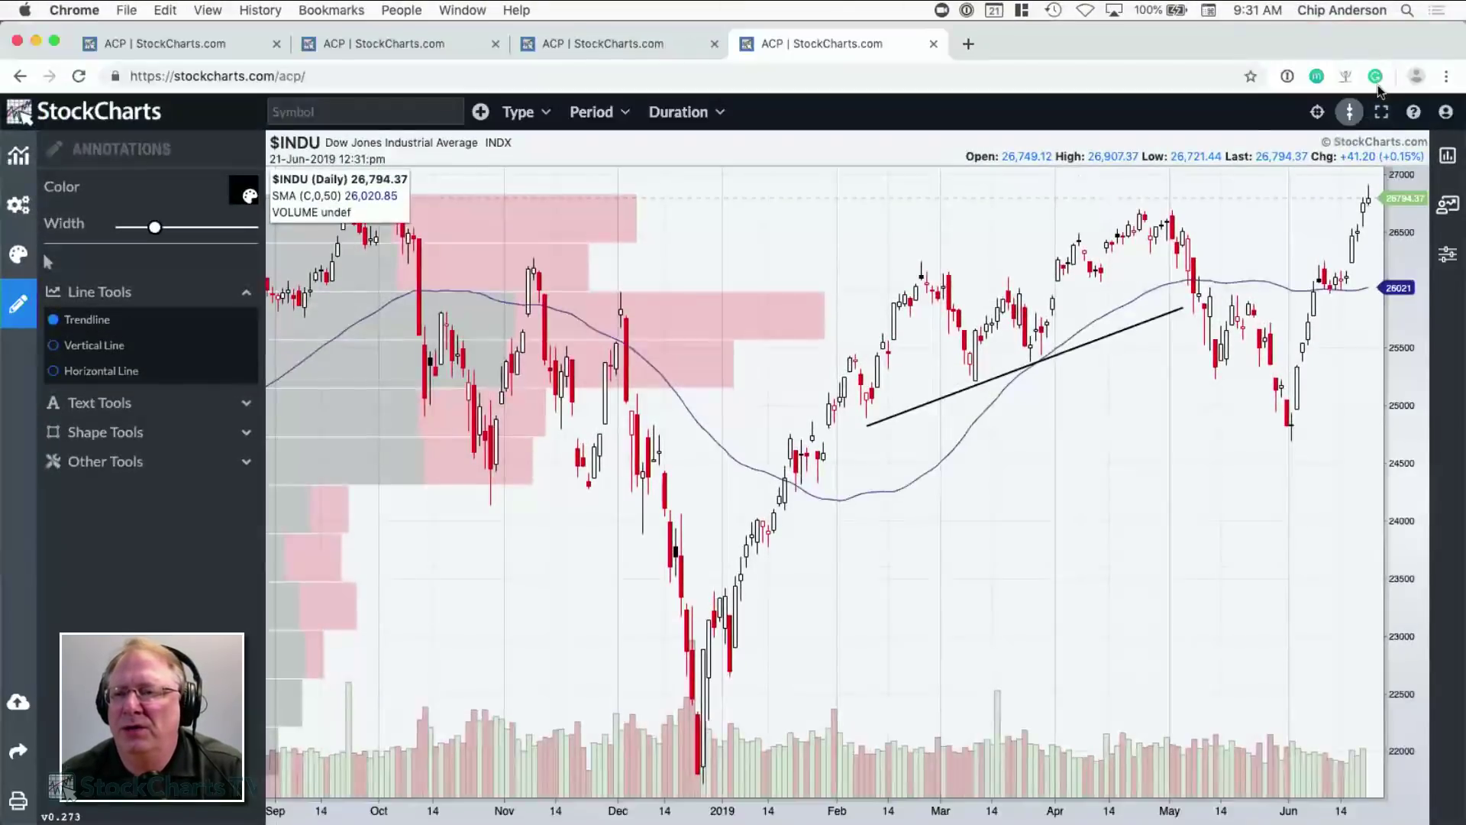
{"action": "left_click", "coordinate": [1383, 114]}
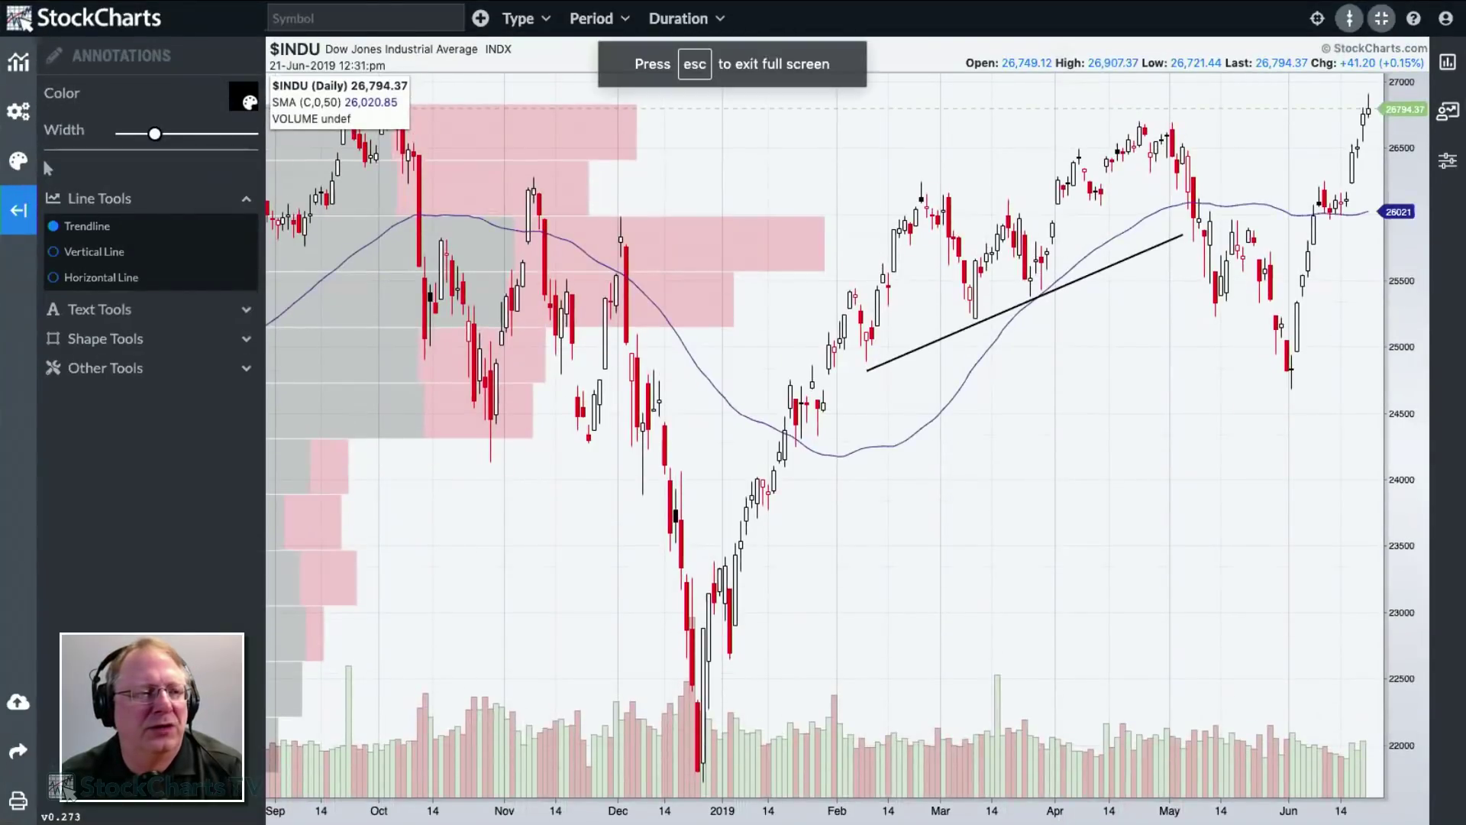
{"action": "left_click", "coordinate": [18, 209]}
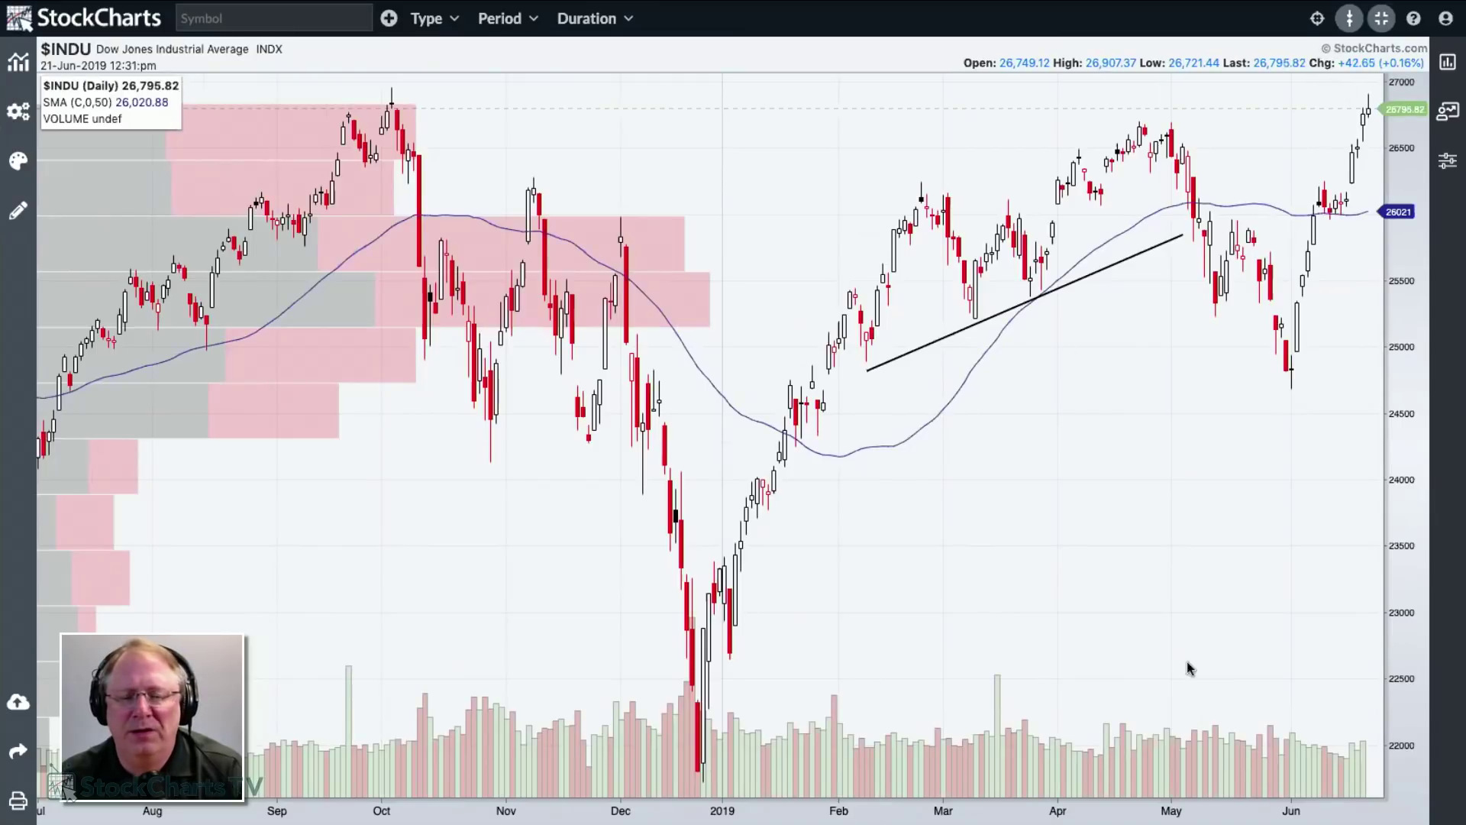
- Examine the $INDU price history and volume-by-price bars from 2015 to early 2019, and check the chart's selected indicators
{"action": "scroll", "coordinate": [970, 584], "scroll_direction": "down", "scroll_amount": 3}
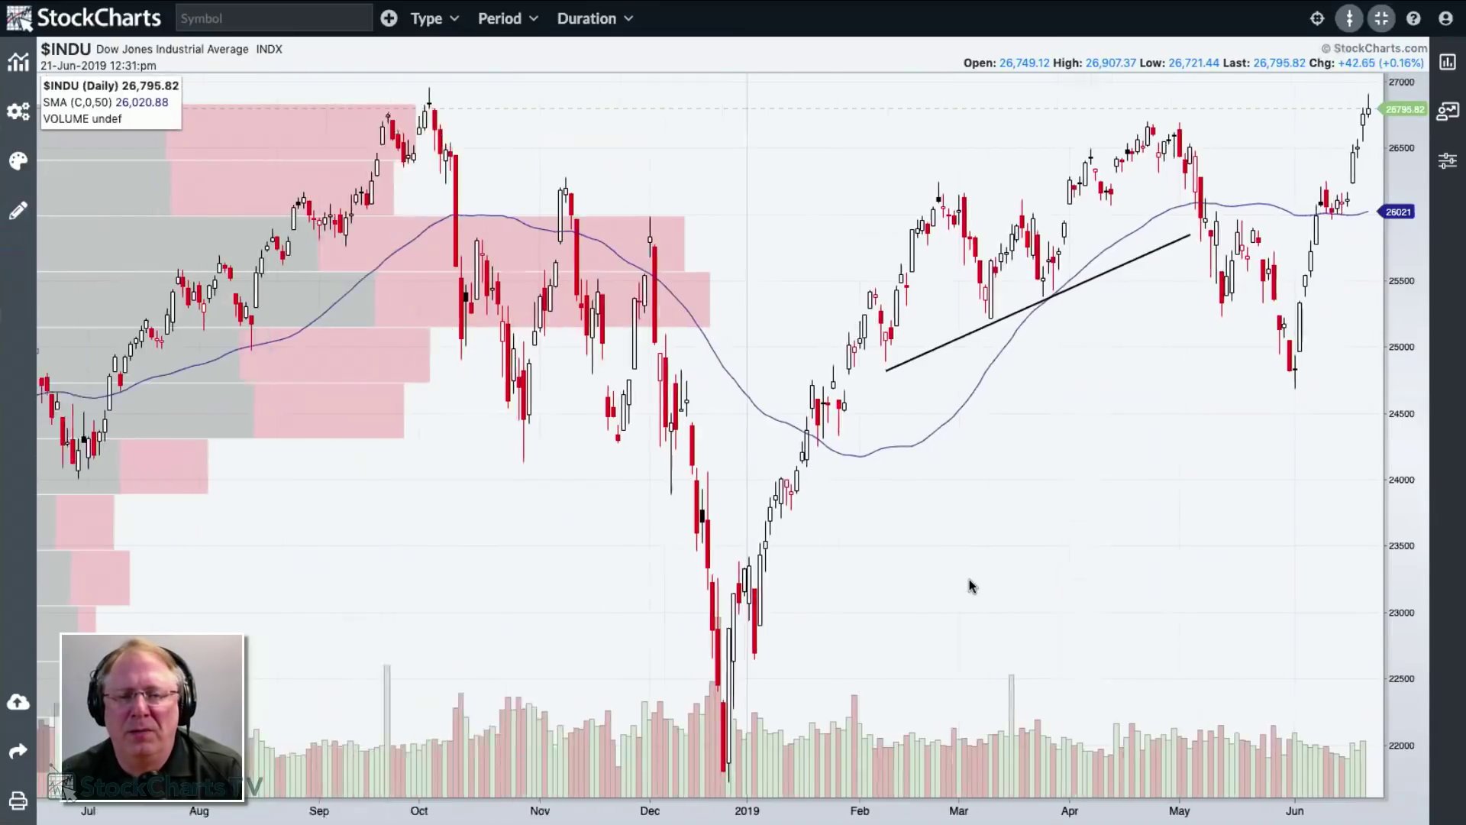
{"action": "scroll", "coordinate": [968, 586], "scroll_direction": "down", "scroll_amount": 4}
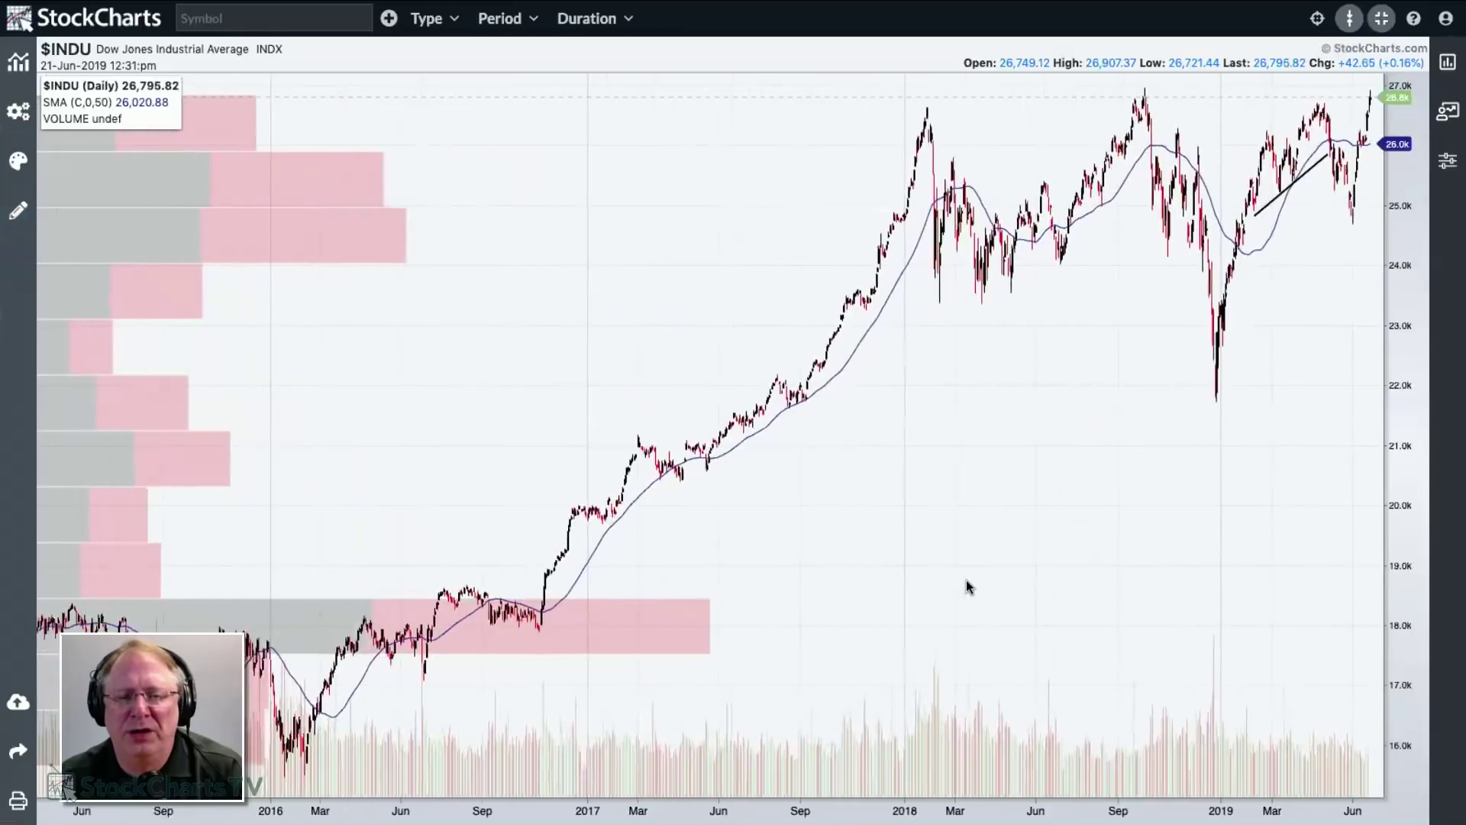
{"action": "mouse_move", "coordinate": [1032, 405]}
{"action": "left_mouse_down"}
{"action": "mouse_move", "coordinate": [592, 413]}
{"action": "mouse_move", "coordinate": [1012, 415]}
{"action": "left_mouse_up"}
{"action": "mouse_move", "coordinate": [903, 429]}
{"action": "left_mouse_down"}
{"action": "mouse_move", "coordinate": [1018, 425]}
{"action": "mouse_move", "coordinate": [887, 428]}
{"action": "left_mouse_up"}
{"action": "left_click_drag", "start_coordinate": [625, 370], "coordinate": [696, 371]}
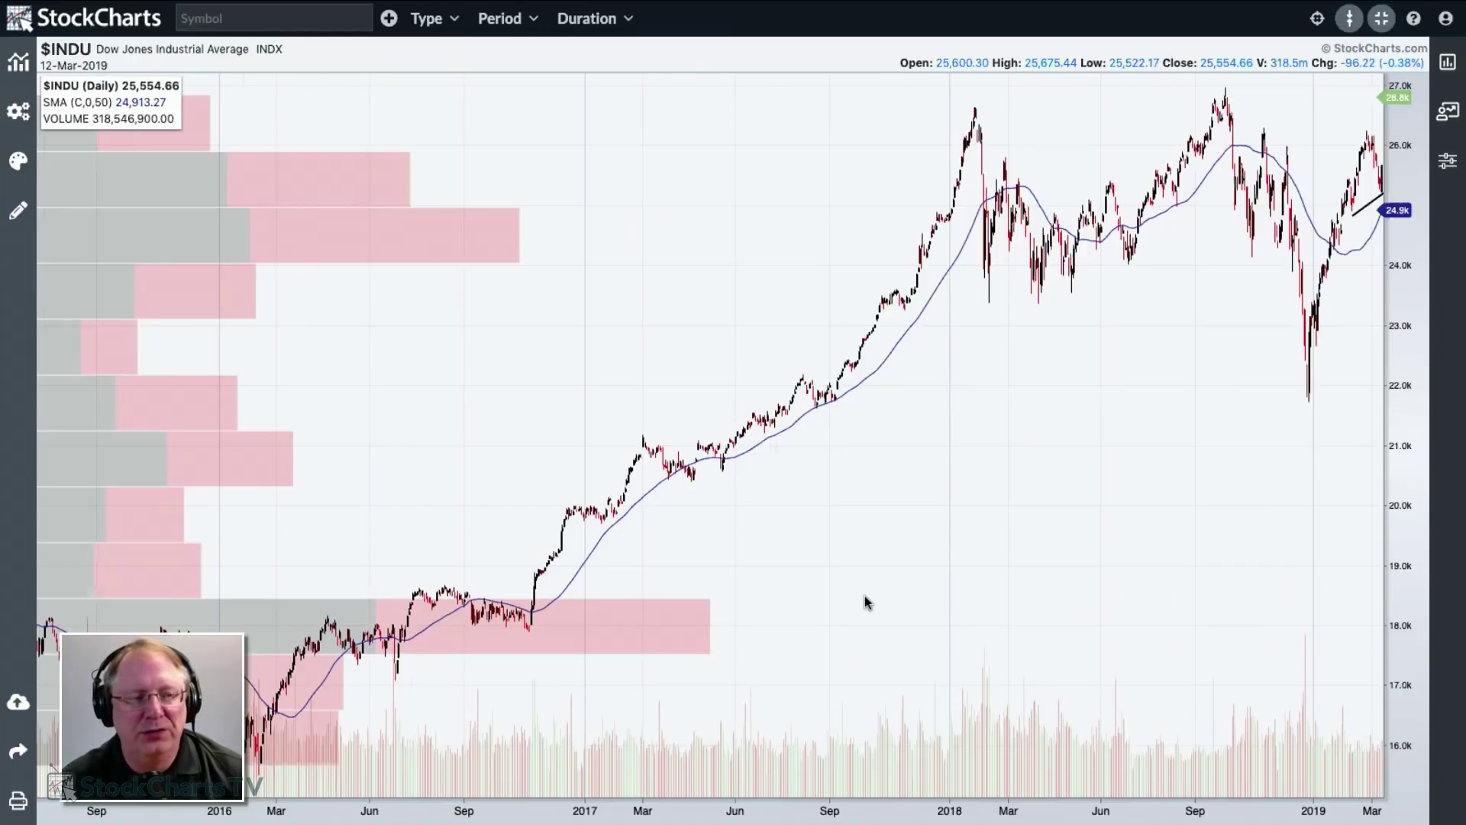
{"action": "left_click", "coordinate": [19, 62]}
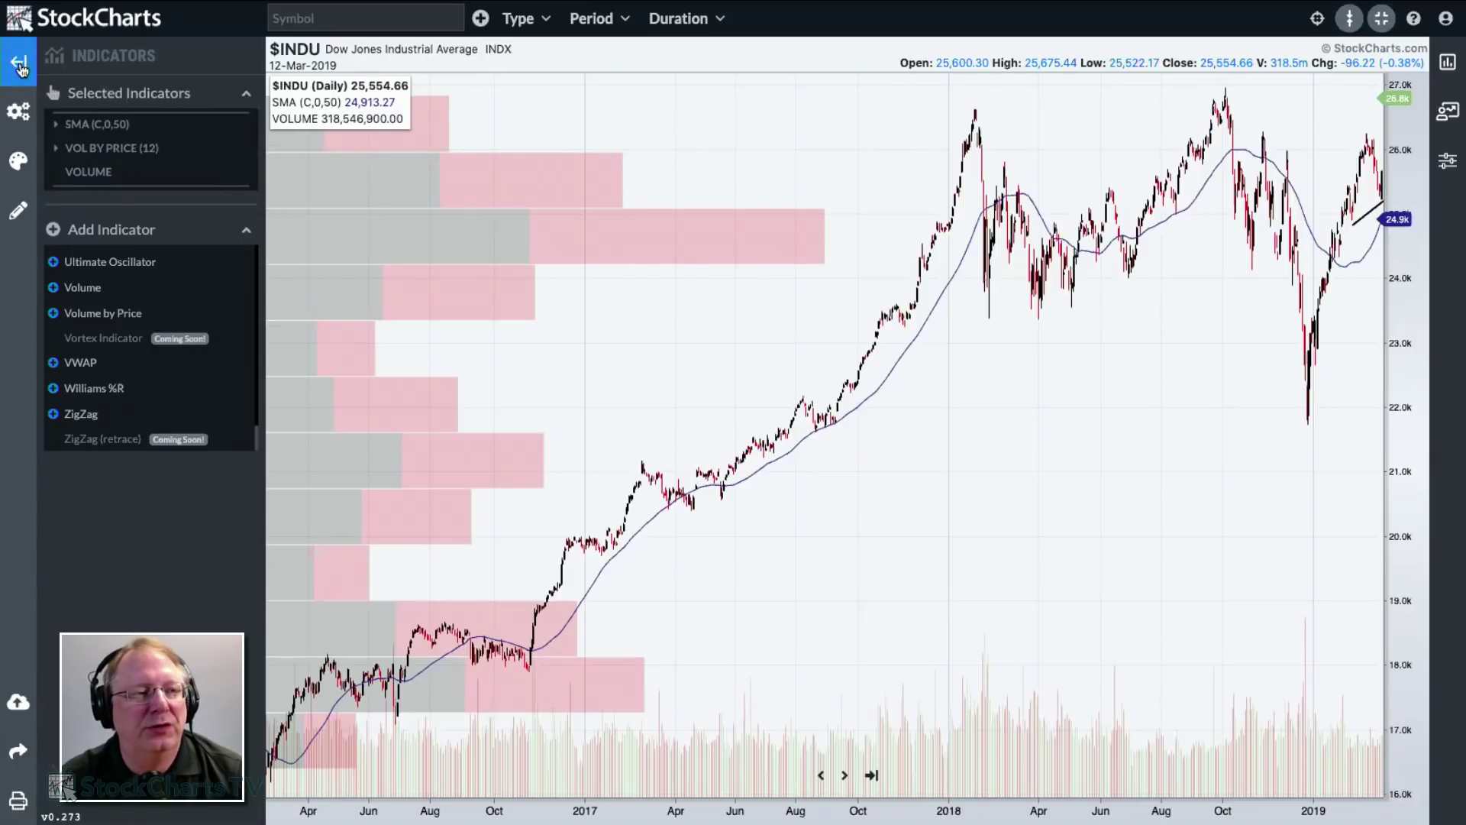
{"action": "left_click", "coordinate": [20, 66]}
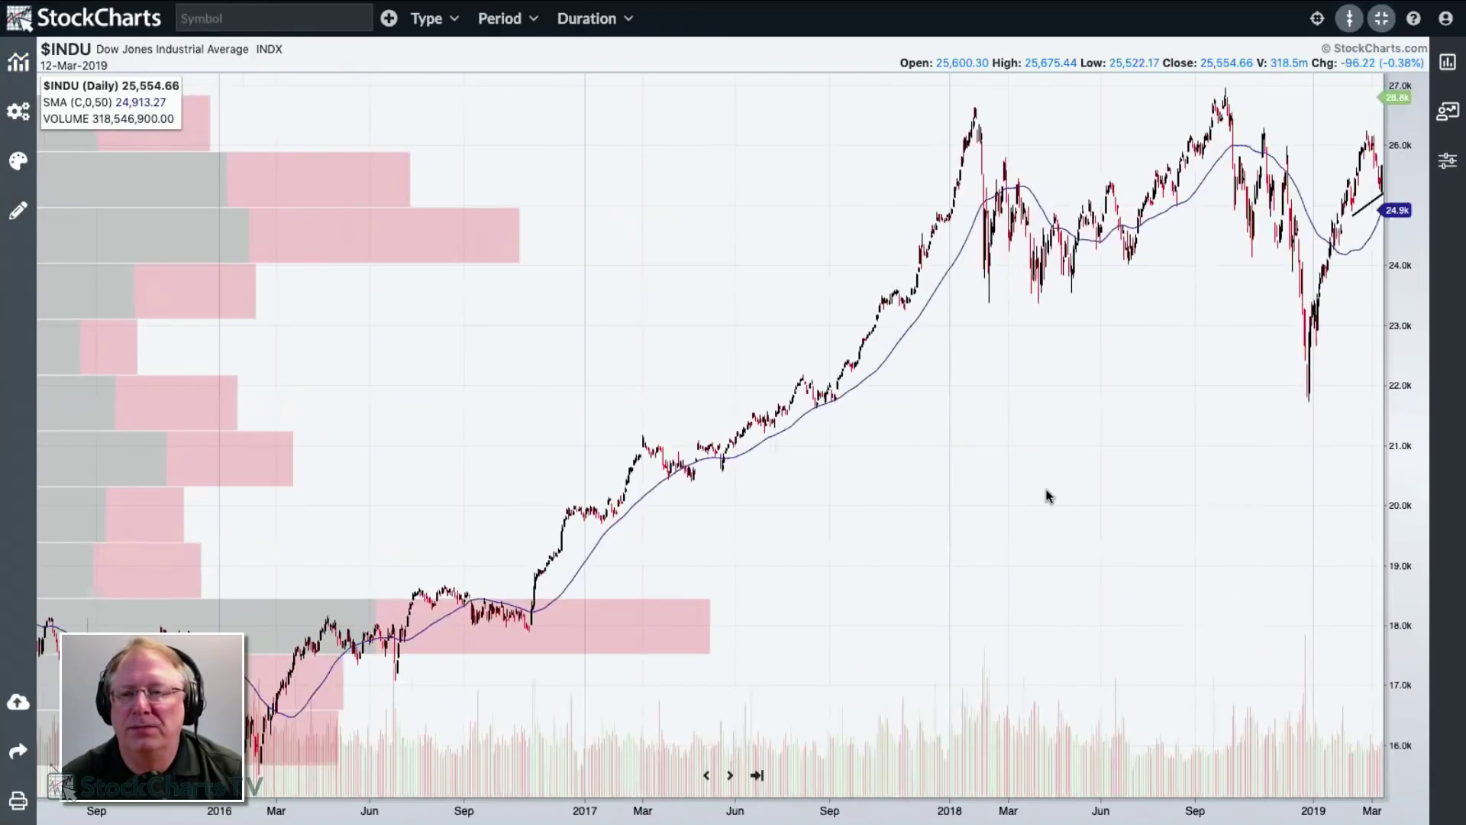